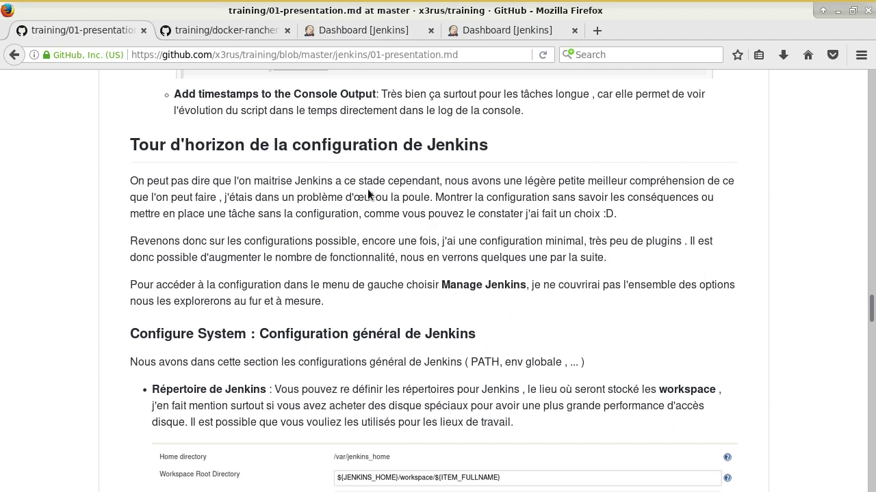
# Step: Scroll the 01-presentation.md notes down to the Jenkins configuration overview section
pyautogui.scroll(-1, 442, 327)
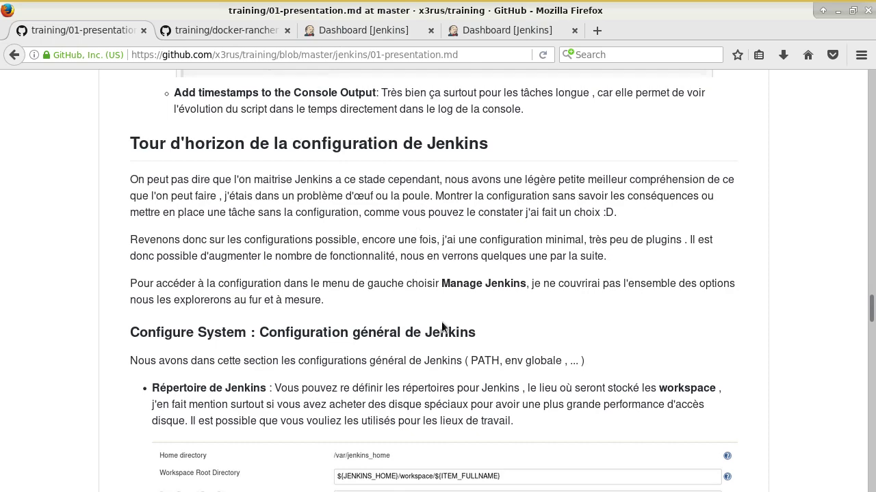
pyautogui.scroll(-3, 442, 327)
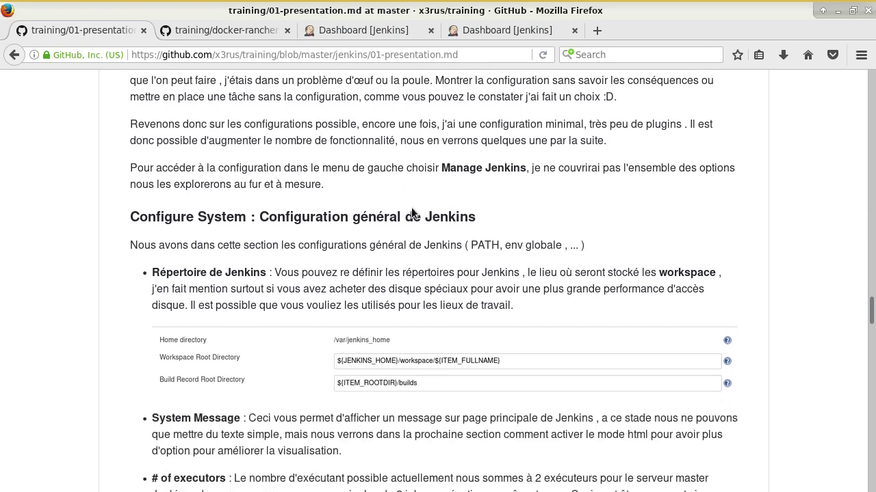
# Step: Open Jenkins' Configure System page from Manage Jenkins, then return to the GitHub notes
pyautogui.click(365, 30)
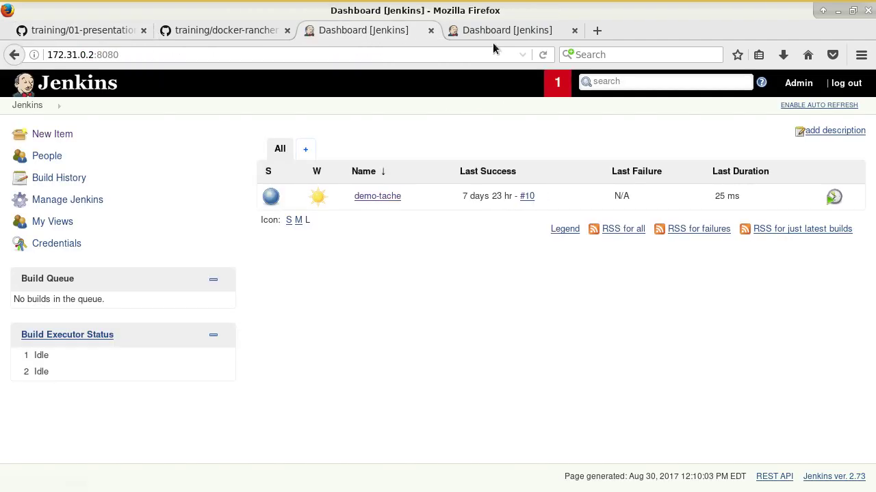
pyautogui.click(69, 207)
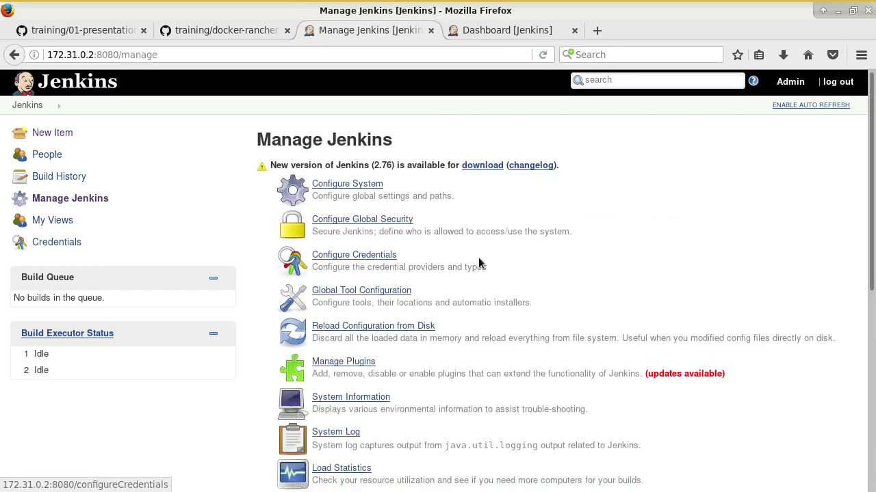
pyautogui.scroll(-3, 438, 294)
pyautogui.scroll(-5, 403, 322)
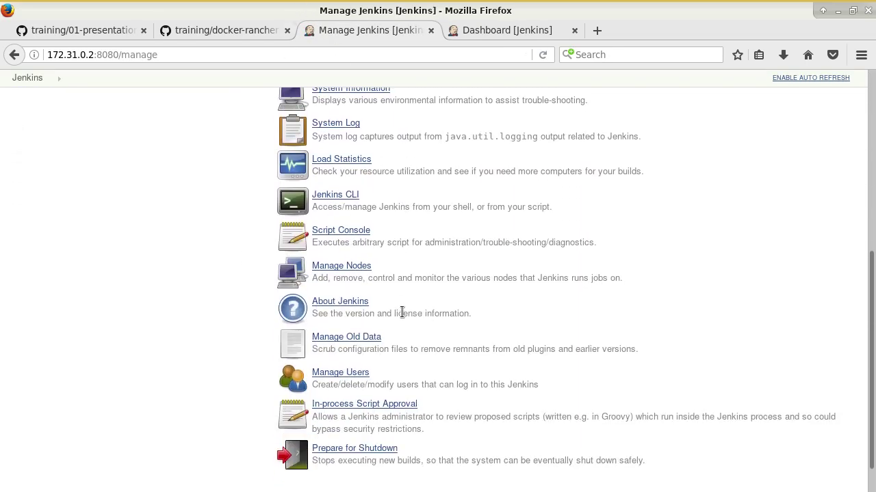
pyautogui.scroll(8, 402, 312)
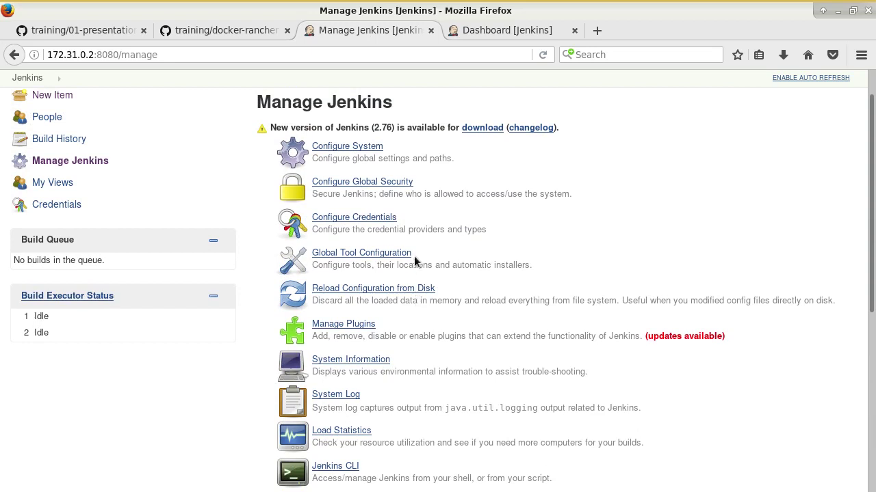
pyautogui.click(368, 148)
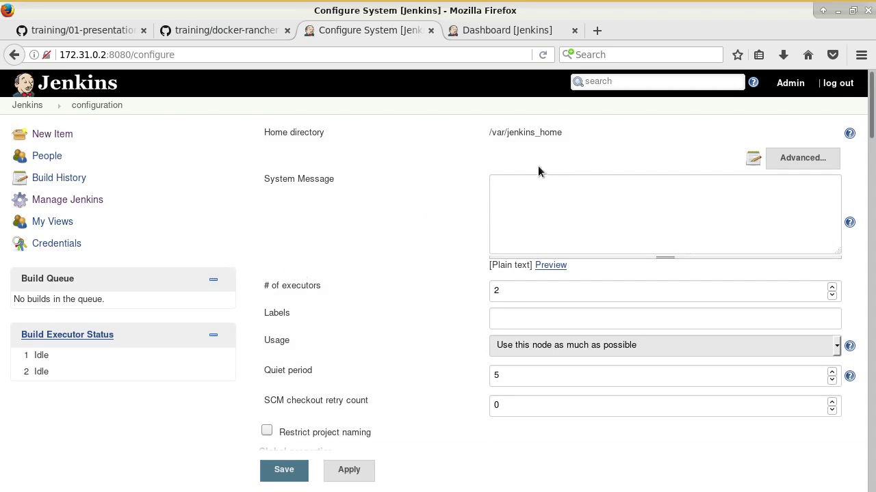
pyautogui.click(97, 28)
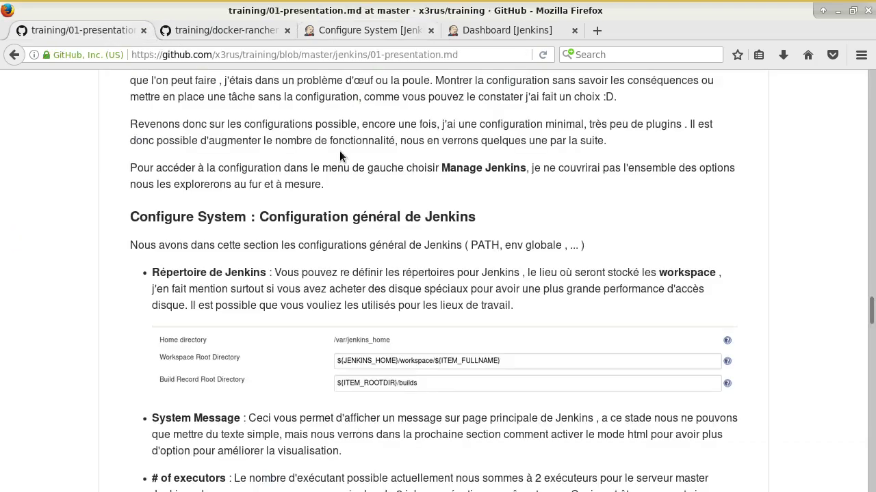
# Step: Expand Home directory's Advanced settings to show the Workspace and Build Record Root Directory fields
pyautogui.scroll(-4, 339, 156)
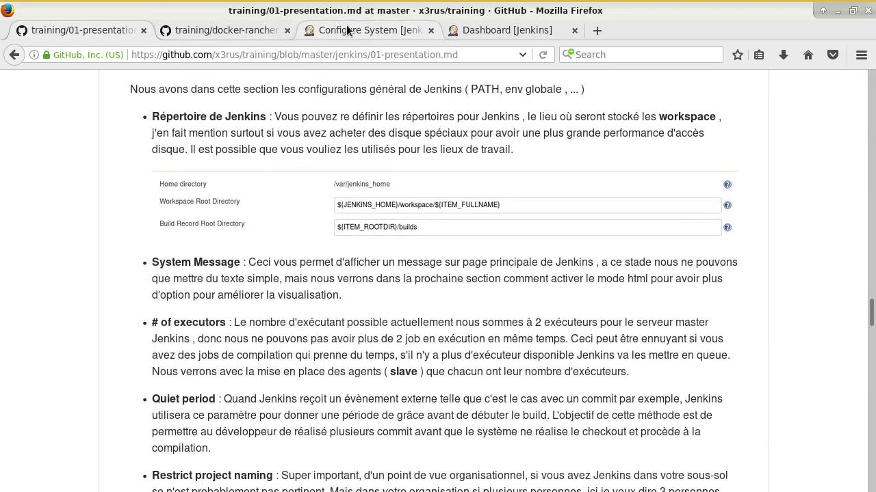
pyautogui.click(347, 30)
pyautogui.click(801, 159)
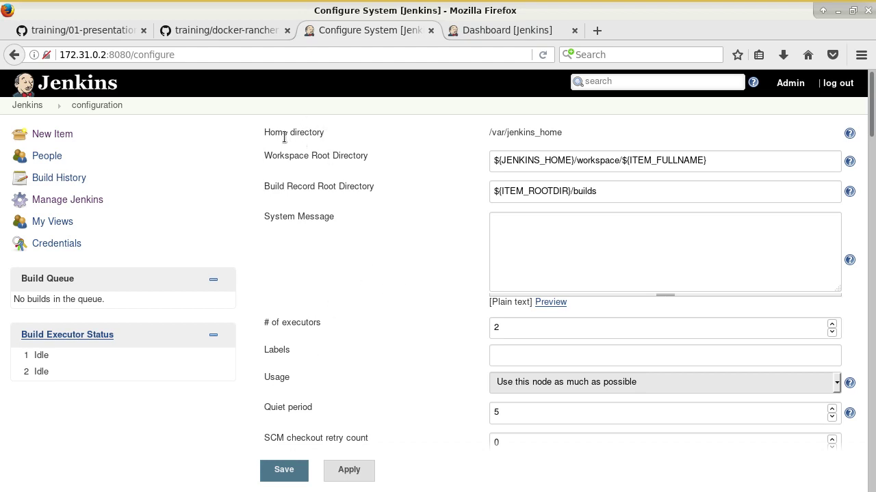
# Step: Highlight the /var/jenkins_home home directory path in the Jenkins configuration
pyautogui.moveTo(287, 134); pyautogui.dragTo(325, 132)
pyautogui.scroll(-1, 336, 150)
pyautogui.scroll(1, 337, 150)
pyautogui.click(489, 133)
pyautogui.moveTo(489, 133); pyautogui.dragTo(575, 141)
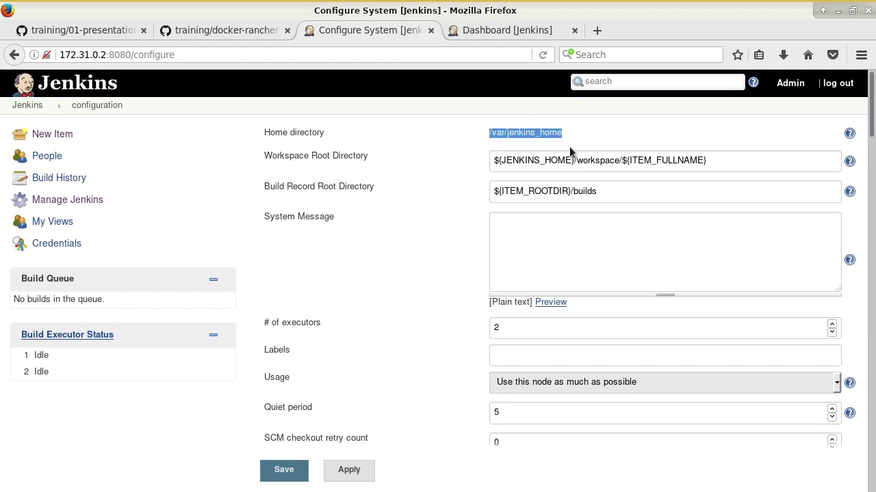
# Step: In the terminal, run ls and cat docker-compose.yml, highlighting the /var/jenkins_home volume mount
pyautogui.hotkey('alt', 'Tab')
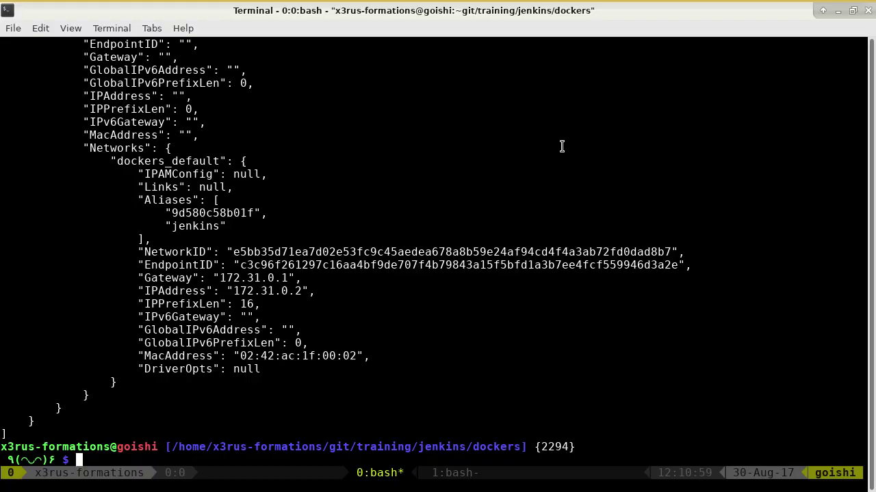
pyautogui.write('ls')
pyautogui.press('Return')
pyautogui.write('cat doc')
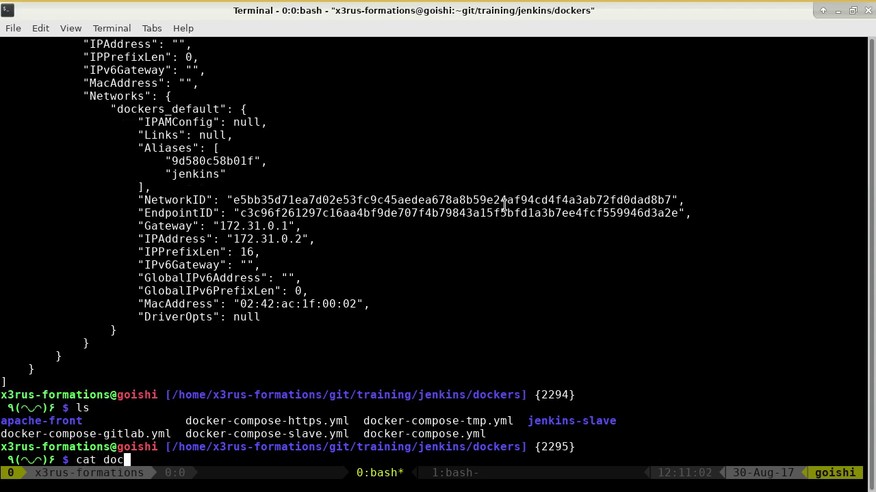
pyautogui.press('Tab')
pyautogui.write('.')
pyautogui.press('Tab')
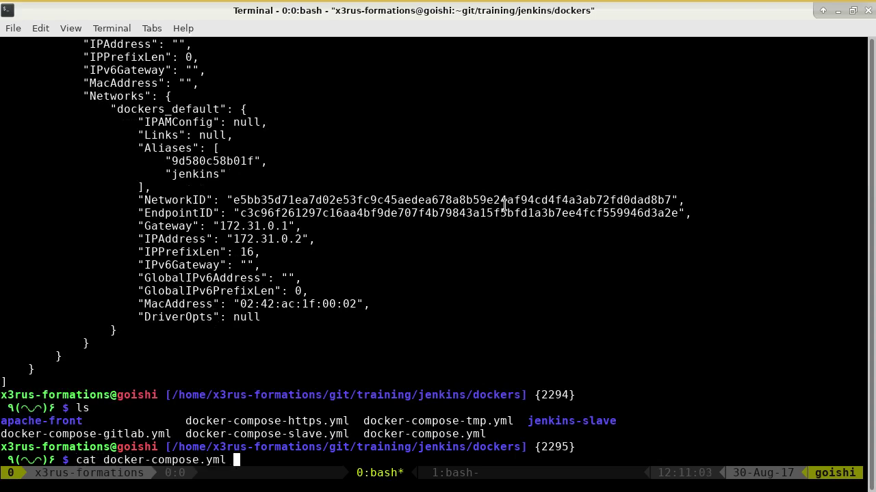
pyautogui.press('Return')
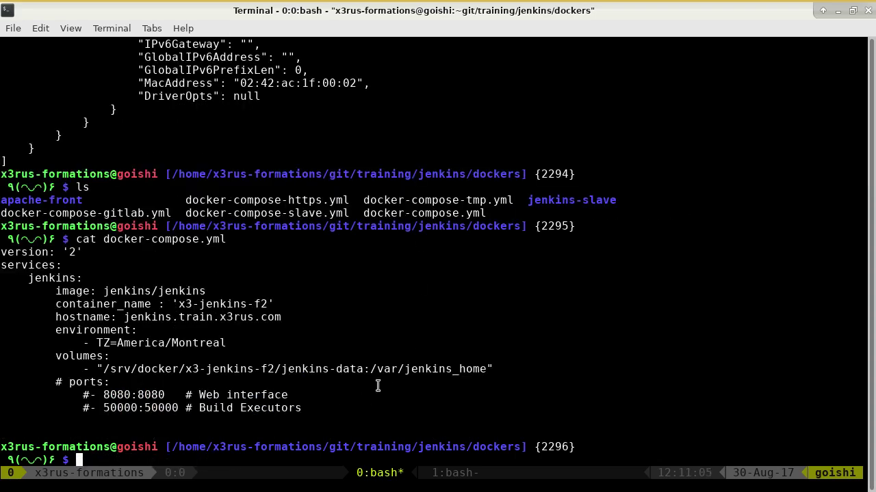
pyautogui.moveTo(370, 369); pyautogui.dragTo(487, 369)
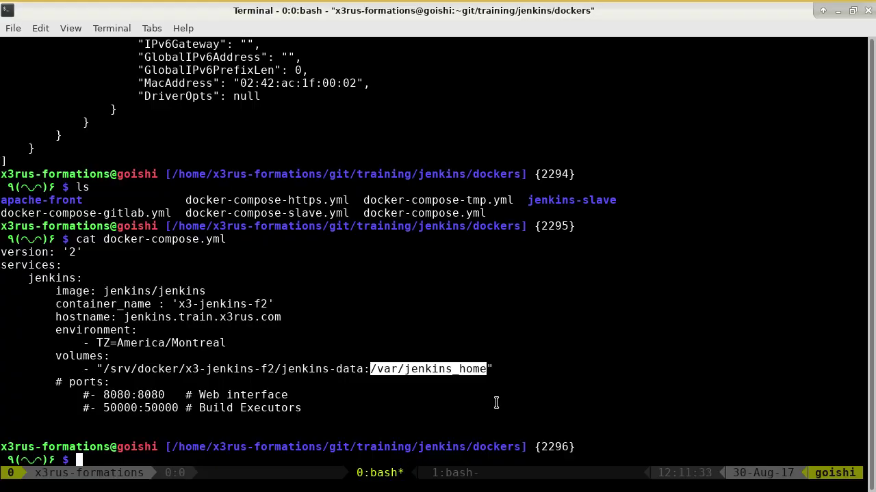
pyautogui.hotkey('alt', 'Tab')
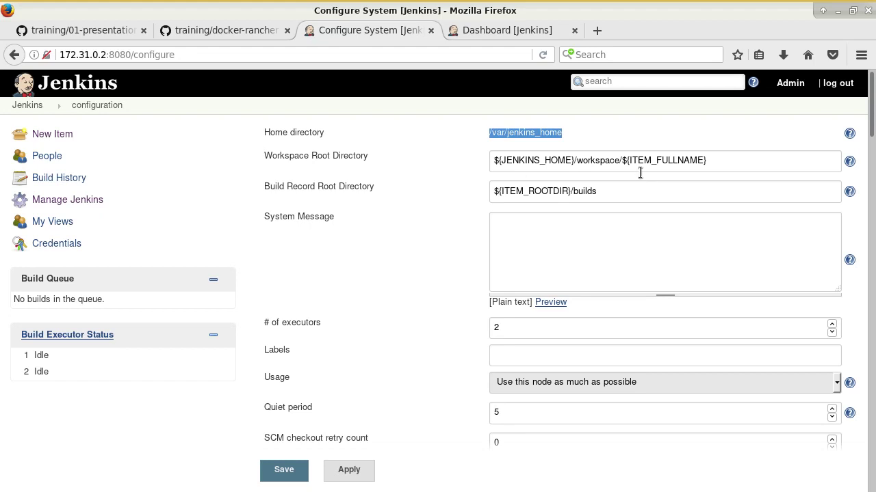
pyautogui.moveTo(526, 160); pyautogui.dragTo(682, 162)
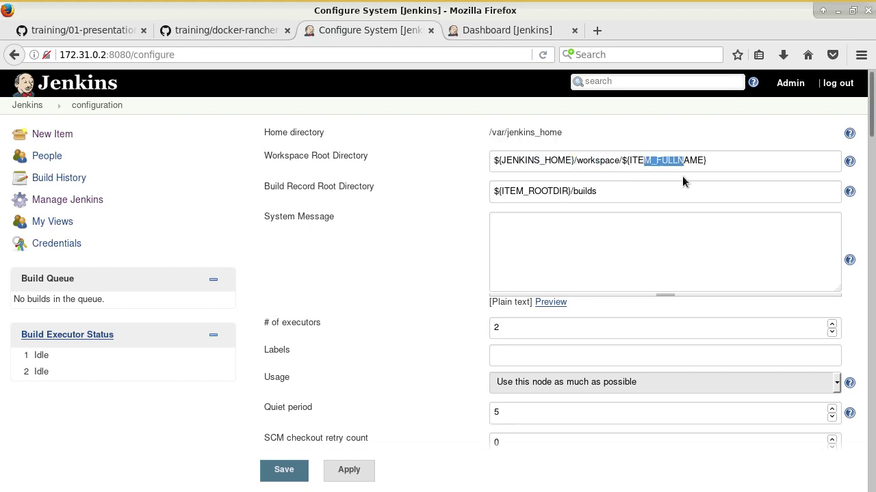
pyautogui.click(631, 191)
pyautogui.moveTo(602, 191); pyautogui.dragTo(496, 193)
pyautogui.click(489, 191)
pyautogui.moveTo(622, 161); pyautogui.dragTo(500, 162)
pyautogui.click(577, 164)
pyautogui.moveTo(598, 192); pyautogui.dragTo(563, 192)
pyautogui.click(599, 198)
pyautogui.moveTo(626, 162); pyautogui.dragTo(506, 161)
pyautogui.click(536, 160)
pyautogui.hotkey('shift', 'Home')
pyautogui.click(580, 160)
pyautogui.hotkey('alt', 'Tab')
pyautogui.hotkey('alt', 'Tab')
# Step: After checking the notes, enter 'Maintenance prevue le 11 Janvier !!!' in the System Message field
pyautogui.click(82, 30)
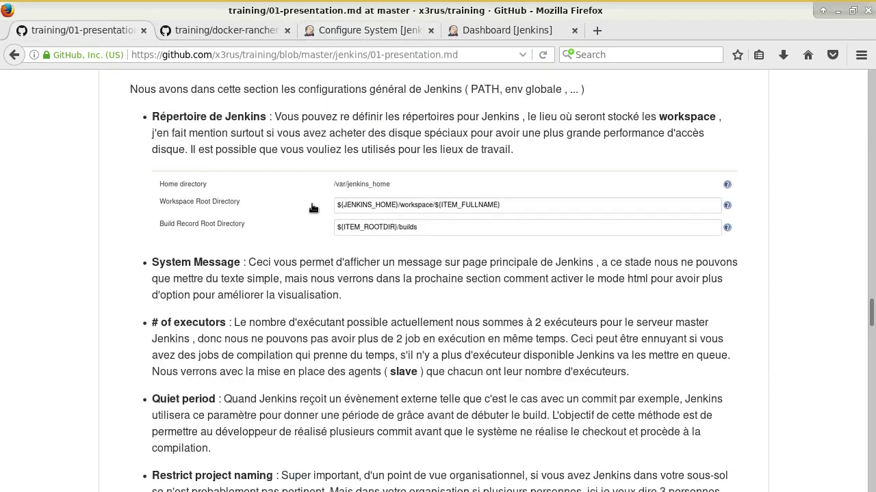
pyautogui.moveTo(182, 266); pyautogui.dragTo(230, 267)
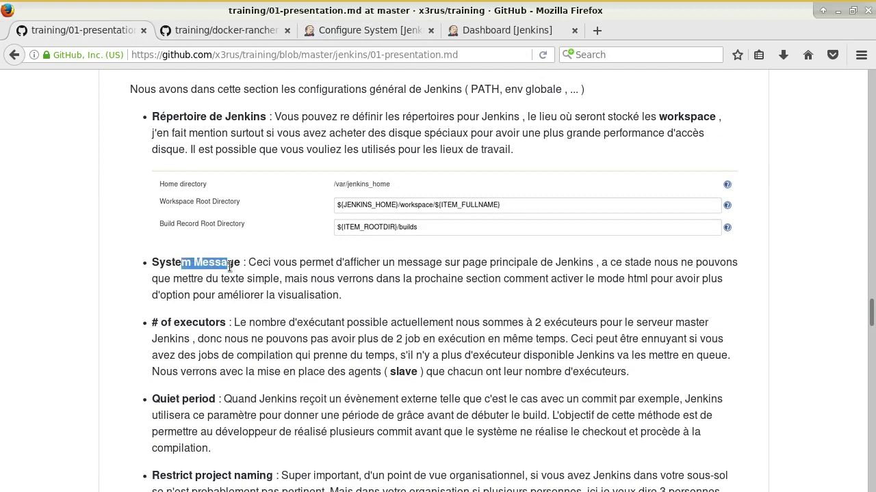
pyautogui.click(369, 31)
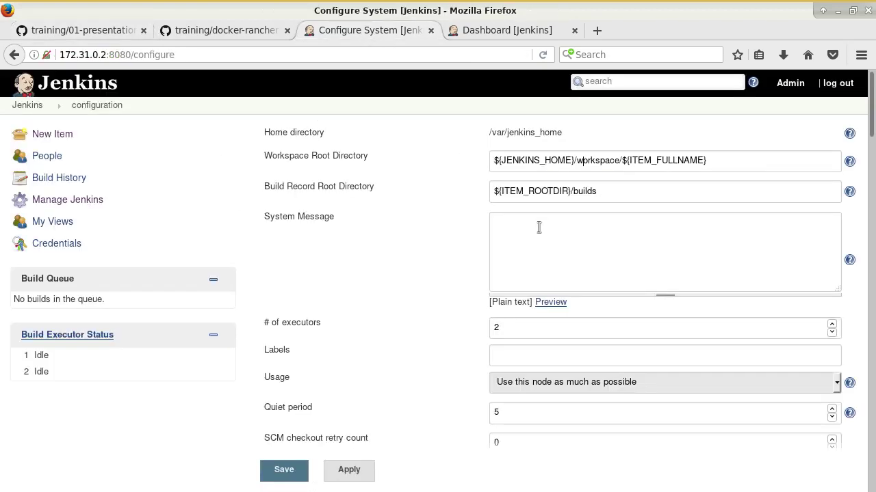
pyautogui.click(607, 267)
pyautogui.write('Le serveur')
pyautogui.press('BackSpace')
pyautogui.press('BackSpace')
pyautogui.press('BackSpace')
pyautogui.press('BackSpace')
pyautogui.press('BackSpace')
pyautogui.press('BackSpace')
pyautogui.press('BackSpace')
pyautogui.press('BackSpace')
pyautogui.press('BackSpace')
pyautogui.press('BackSpace')
pyautogui.write('Maintenance prevue le 11 Janvier')
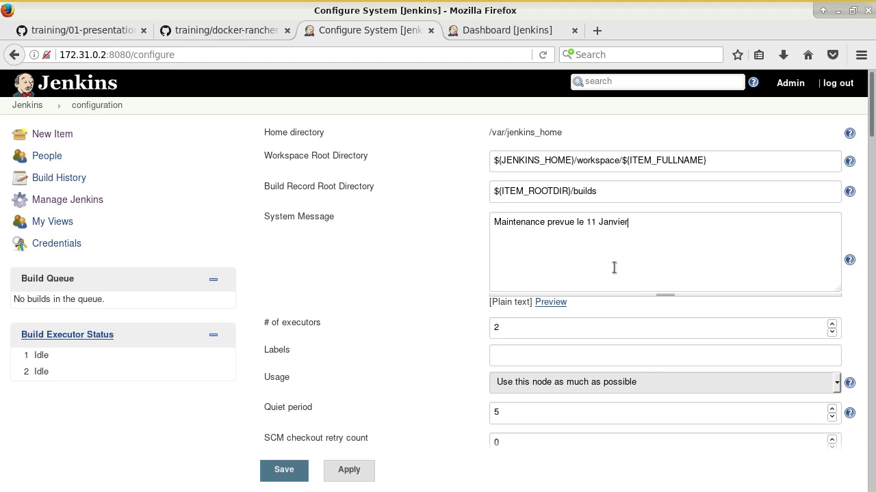
pyautogui.write(' !!!')
# Step: Save the configuration and inspect the maintenance message shown on the dashboard
pyautogui.click(295, 470)
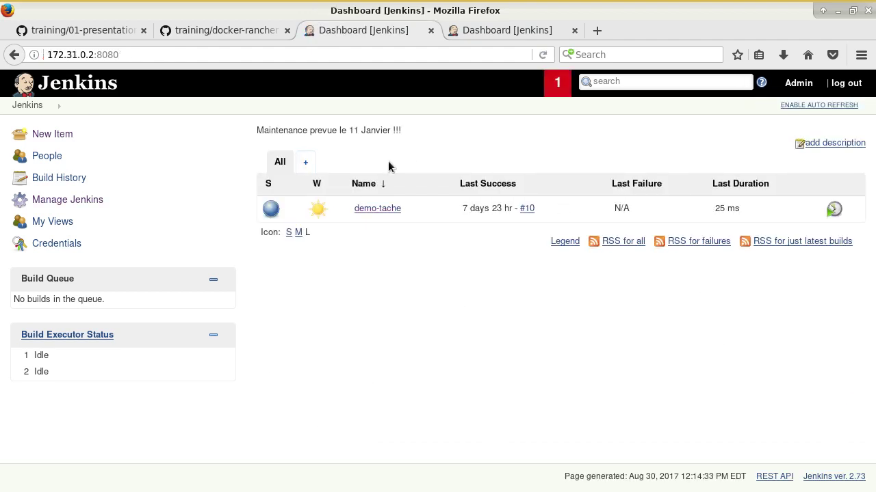
pyautogui.moveTo(262, 131); pyautogui.dragTo(434, 157)
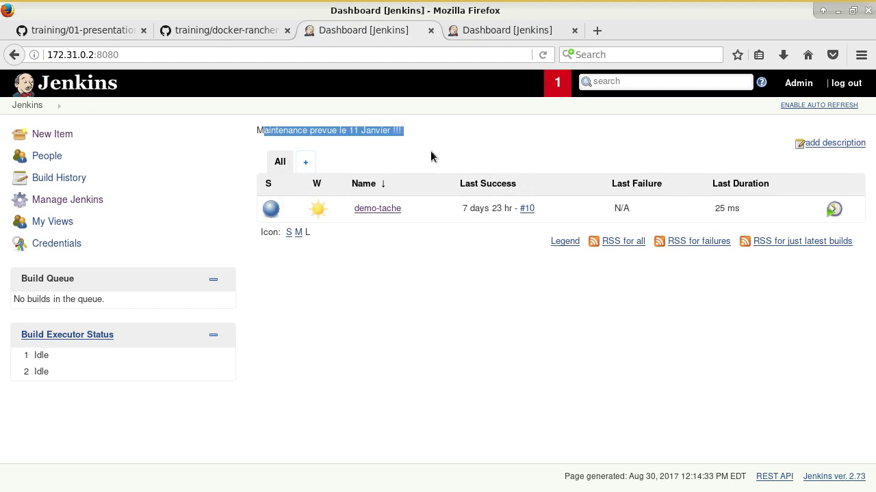
pyautogui.click(432, 146)
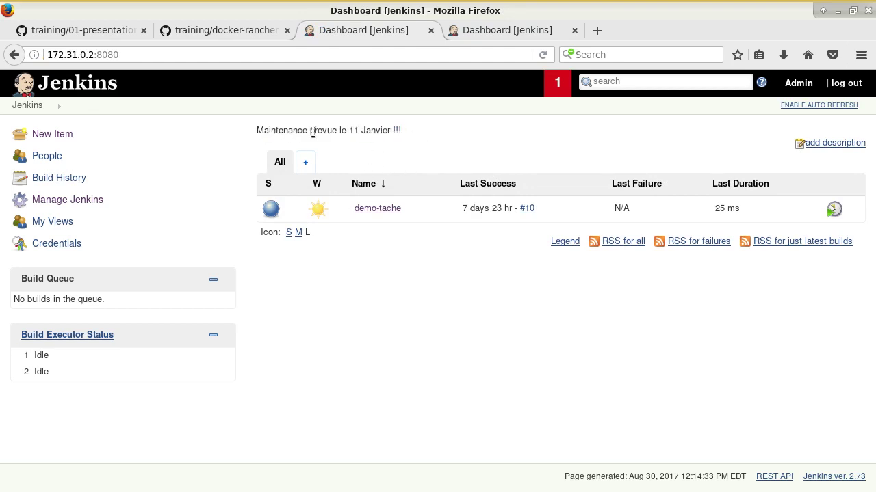
# Step: Wrap the system message in <h2> and </h1> tags, save, and select the displayed message
pyautogui.click(103, 199)
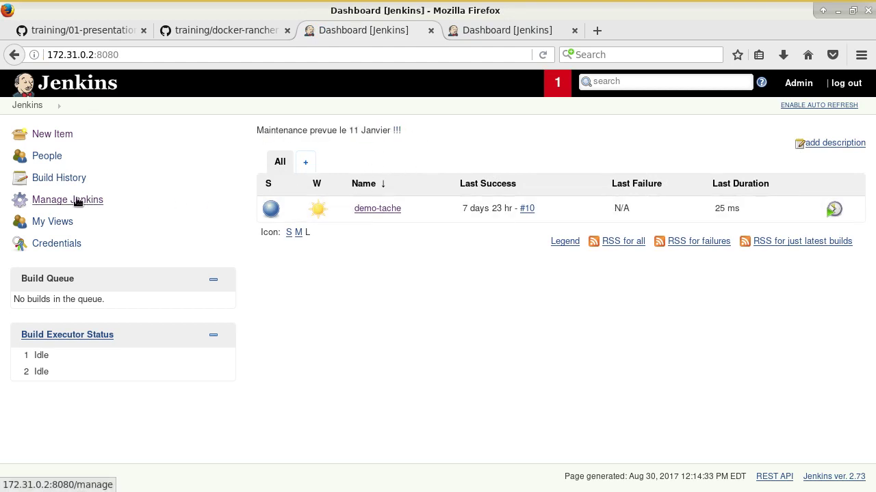
pyautogui.click(347, 186)
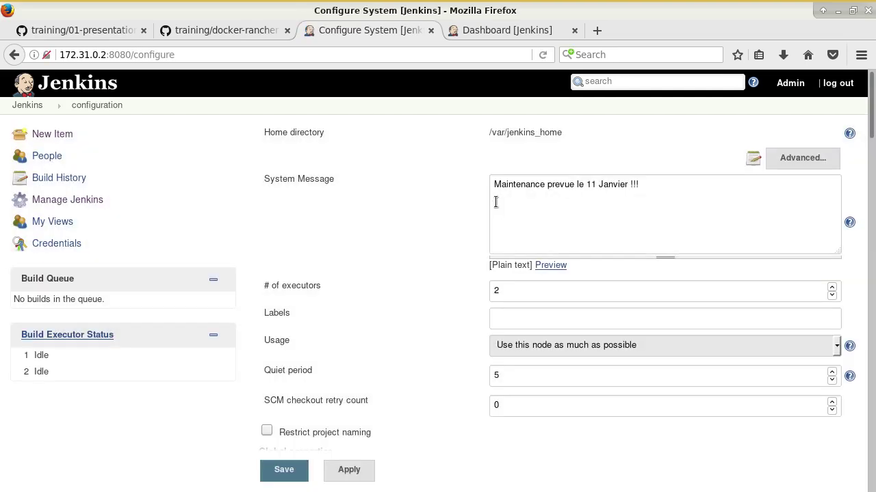
pyautogui.click(504, 185)
pyautogui.write('<hq>')
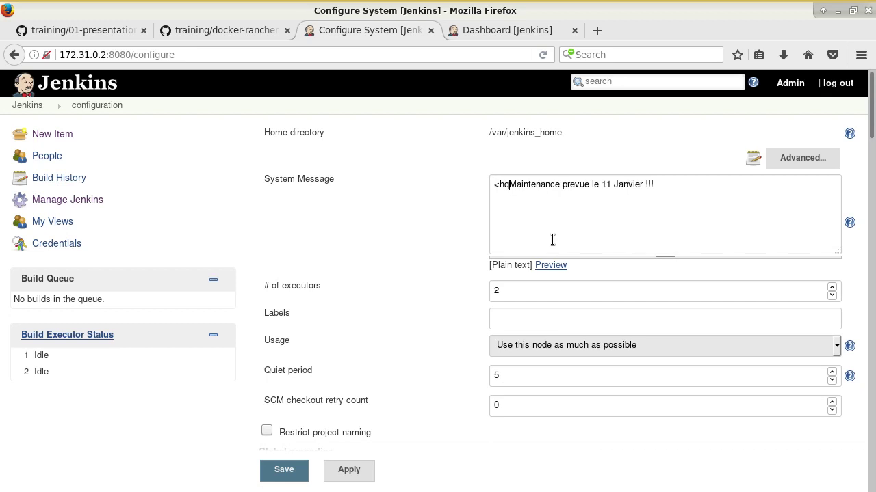
pyautogui.press('BackSpace')
pyautogui.press('BackSpace')
pyautogui.write('2> ')
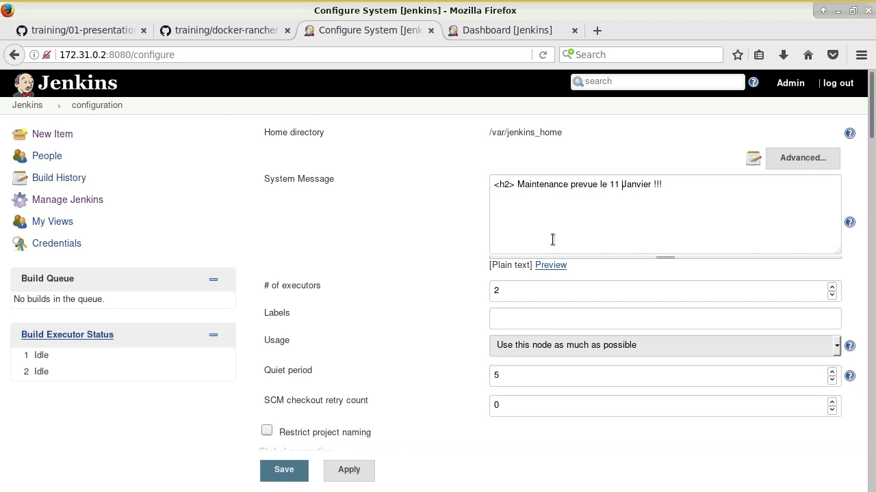
pyautogui.write('</h1>')
pyautogui.click(284, 472)
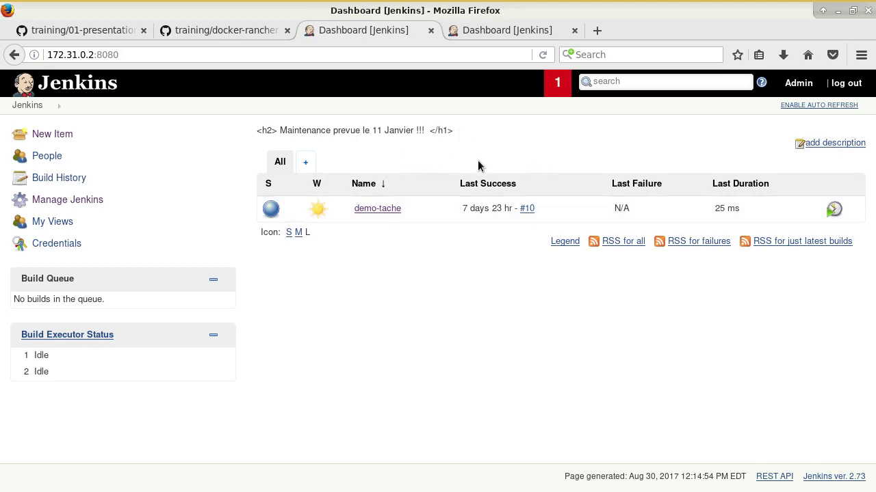
pyautogui.moveTo(257, 131); pyautogui.dragTo(272, 130)
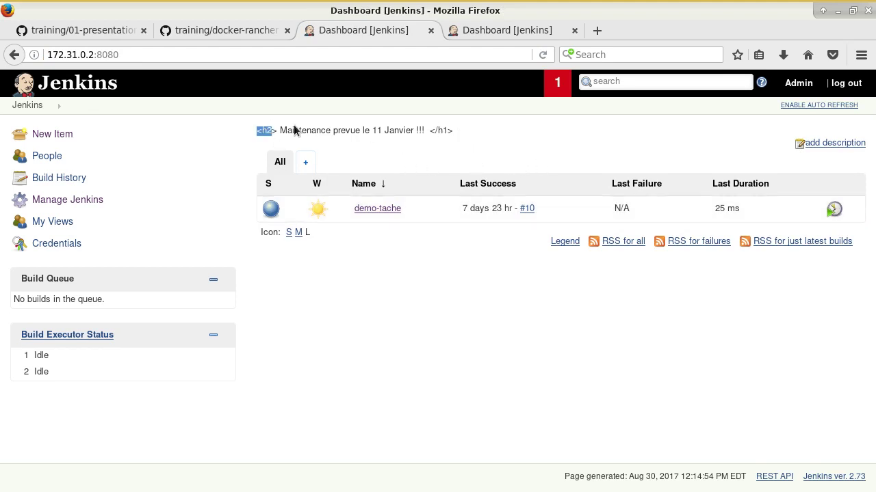
pyautogui.tripleClick(441, 130)
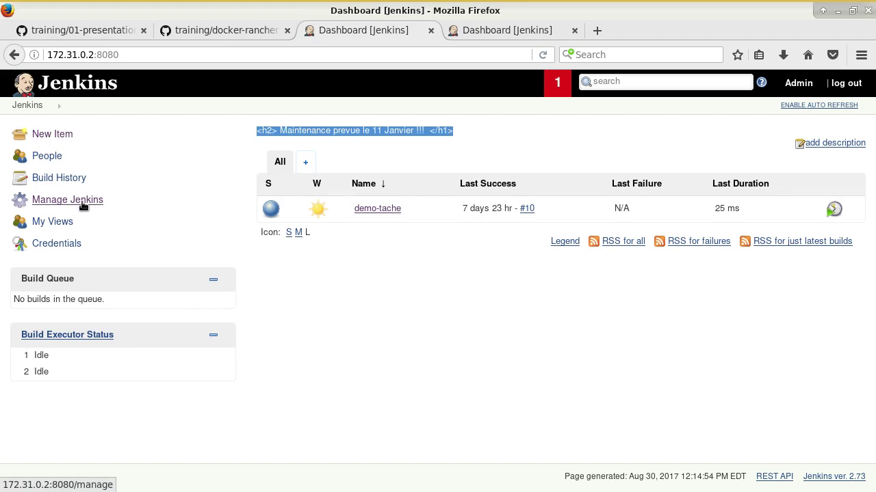
# Step: Change the system message's closing tag to </h2> and apply the configuration
pyautogui.click(82, 204)
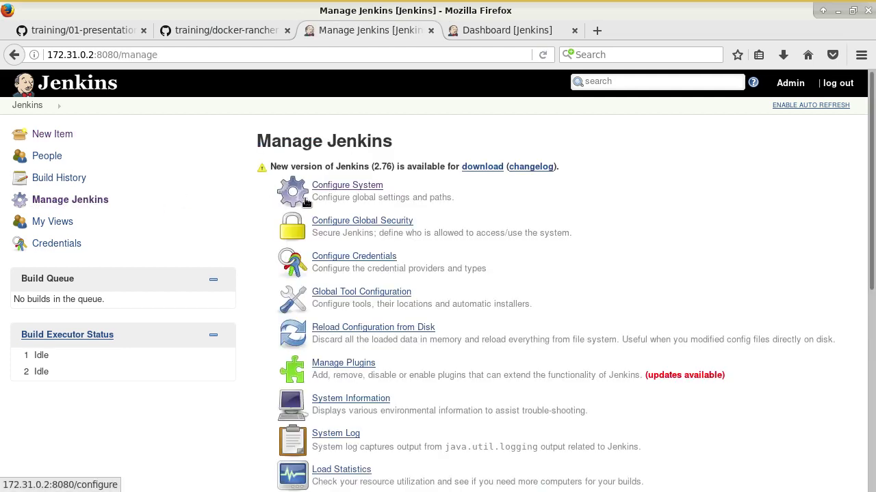
pyautogui.click(375, 191)
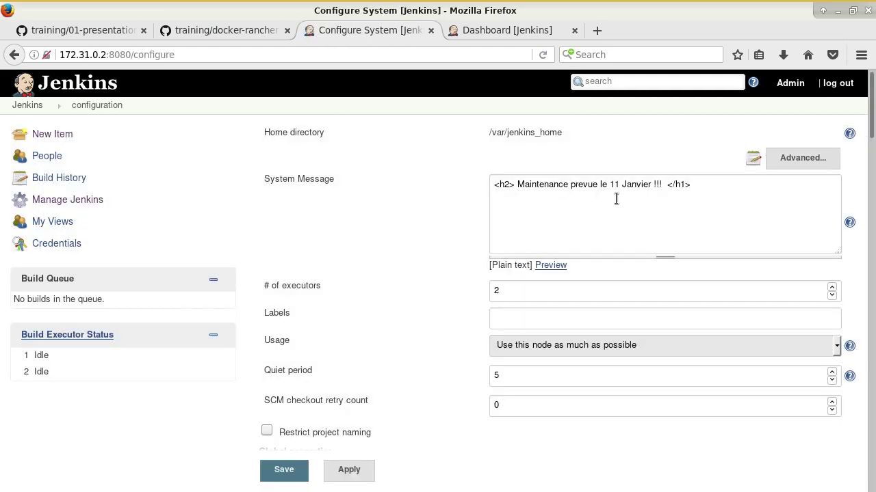
pyautogui.click(685, 187)
pyautogui.press('BackSpace')
pyautogui.press('BackSpace')
pyautogui.write('2>')
pyautogui.click(344, 471)
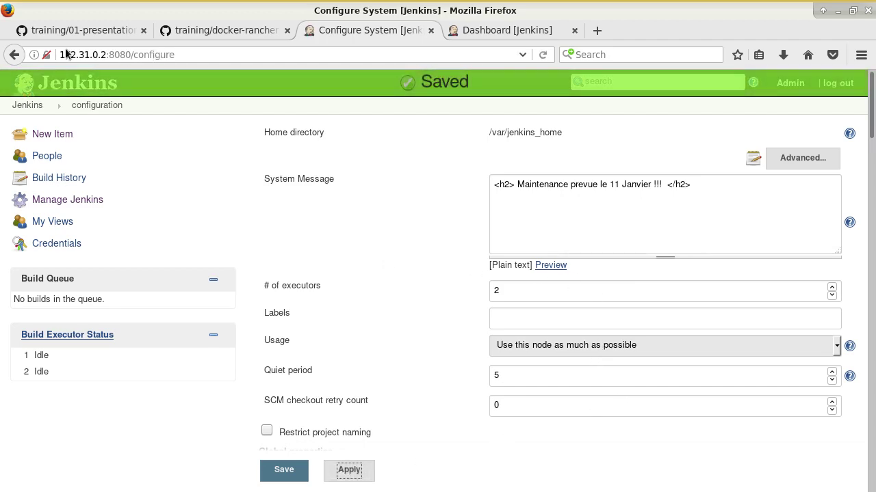
# Step: Highlight the executors heading in the GitHub course notes
pyautogui.hotkey('alt', '1')
pyautogui.scroll(-1, 175, 289)
pyautogui.moveTo(175, 289); pyautogui.dragTo(205, 288)
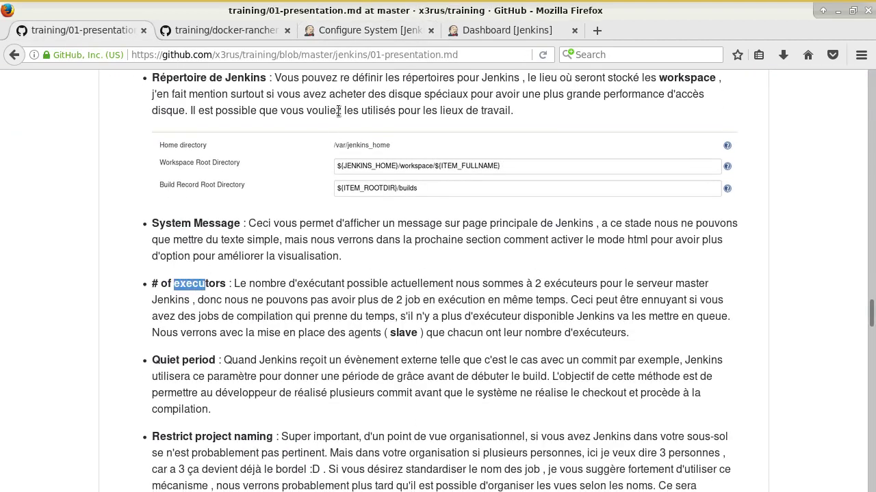
# Step: Return to the Jenkins Configure System page
pyautogui.click(342, 29)
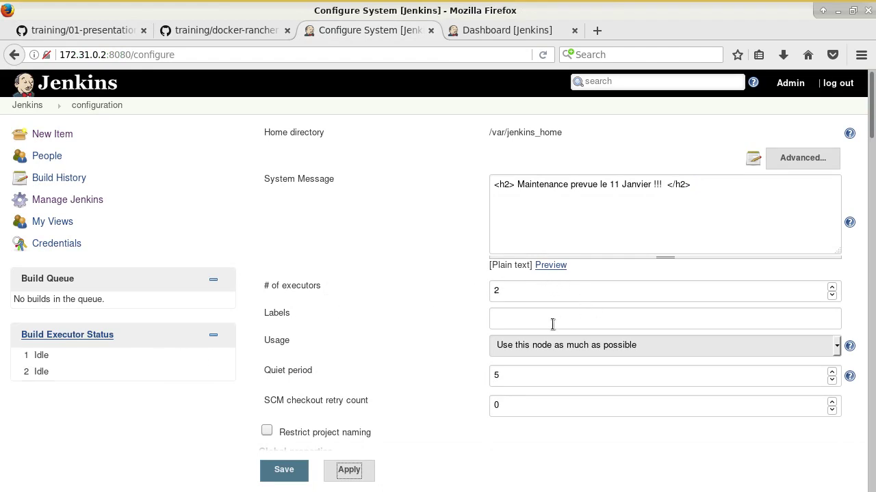
# Step: Highlight the Labels field name and scroll through the Jenkins configuration
pyautogui.click(284, 312)
pyautogui.doubleClick(284, 312)
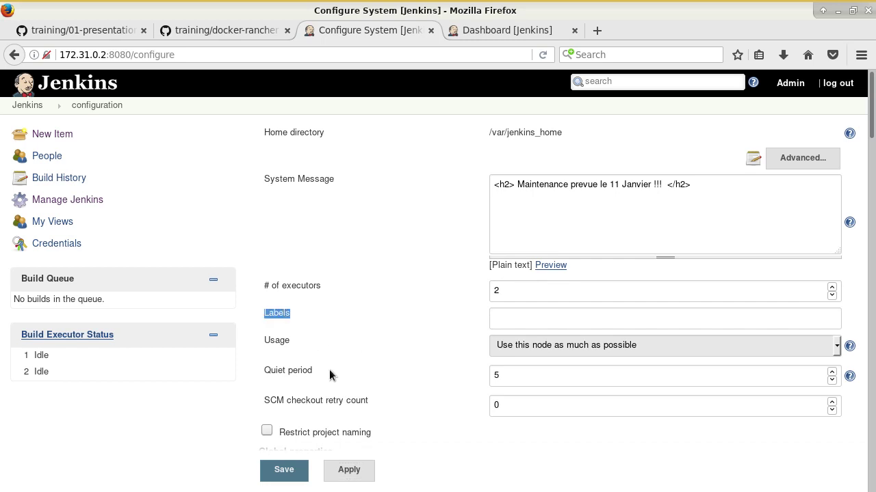
pyautogui.scroll(-2, 335, 370)
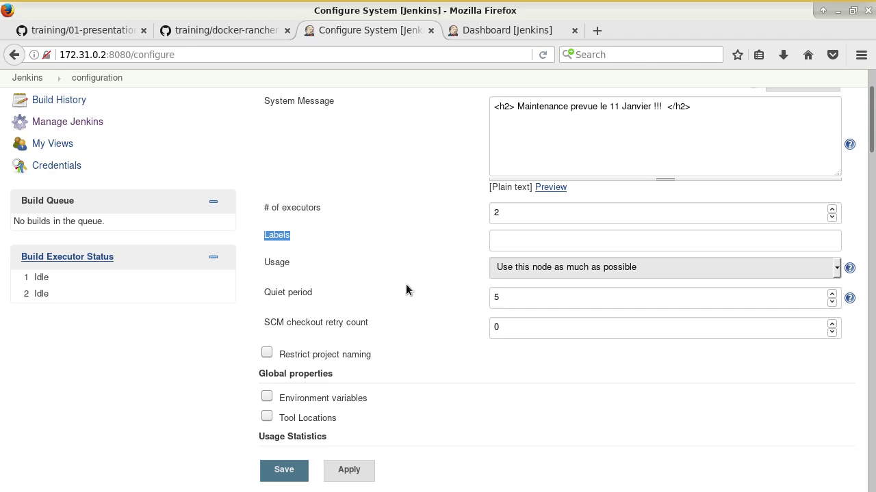
# Step: Close the docker-rancher notes tab and scroll the 01-presentation notes
pyautogui.click(189, 32)
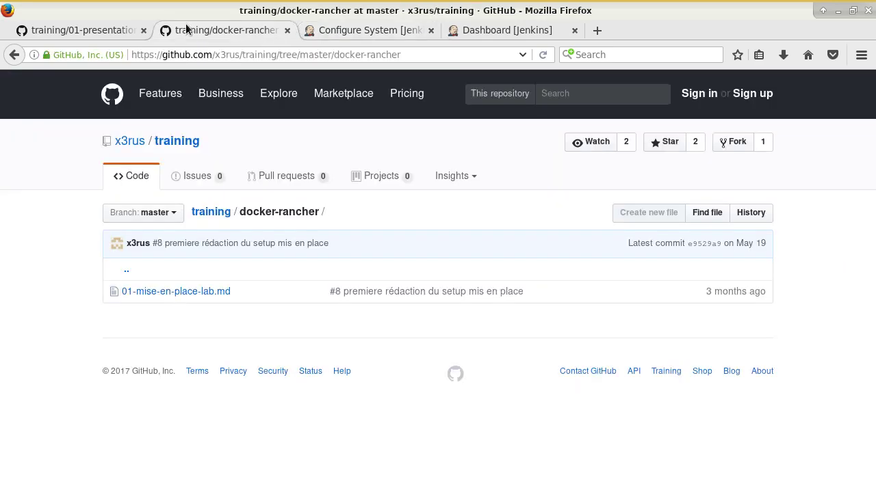
pyautogui.click(79, 30)
pyautogui.click(287, 30)
pyautogui.scroll(-3, 264, 251)
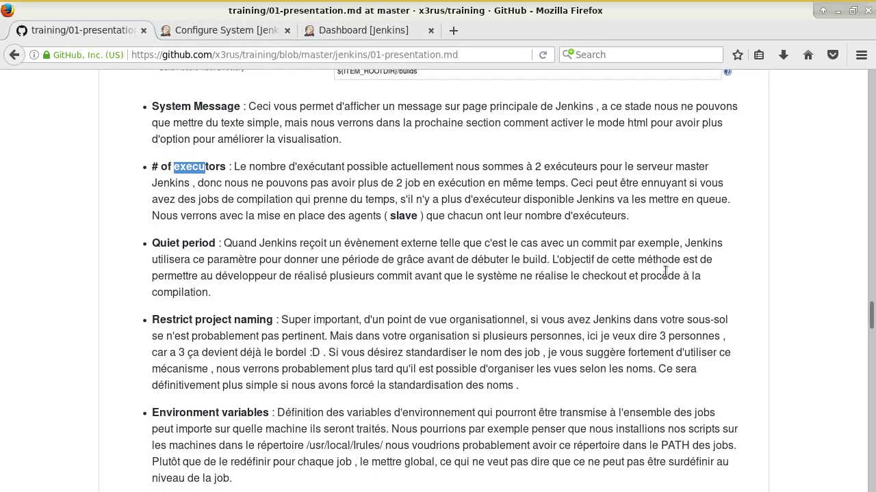
pyautogui.click(254, 31)
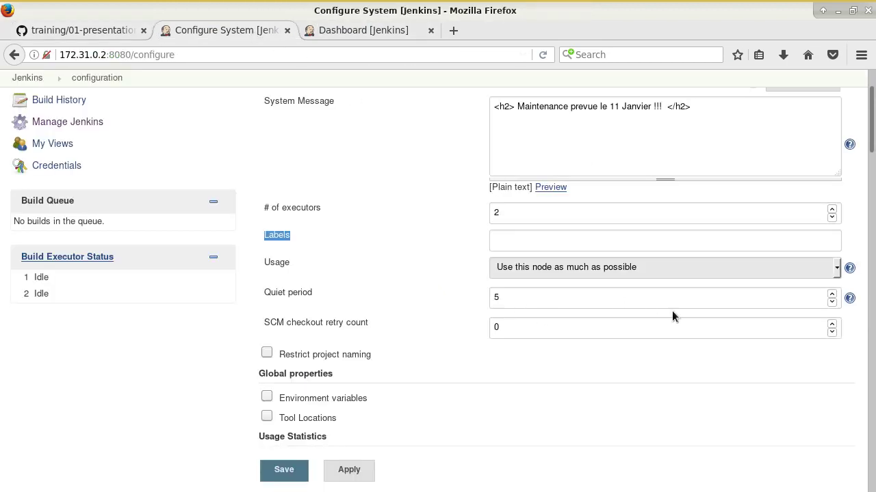
pyautogui.moveTo(283, 290); pyautogui.dragTo(361, 309)
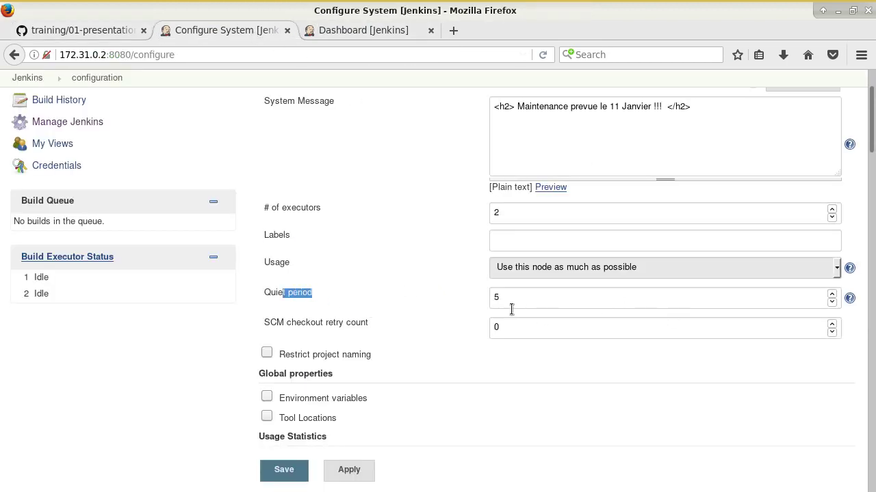
pyautogui.click(536, 302)
pyautogui.click(95, 32)
pyautogui.scroll(-2, 226, 273)
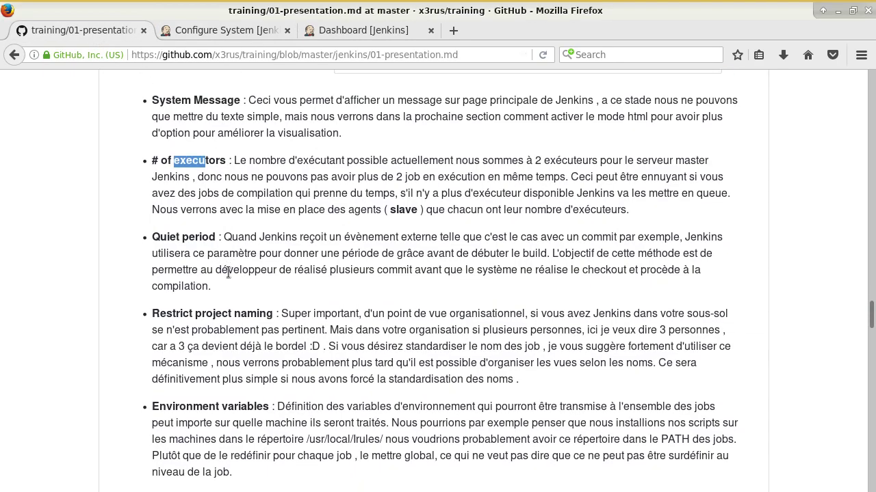
# Step: Tick Restrict project naming, compare with the demo-tache job name on the dashboard, and return
pyautogui.click(249, 30)
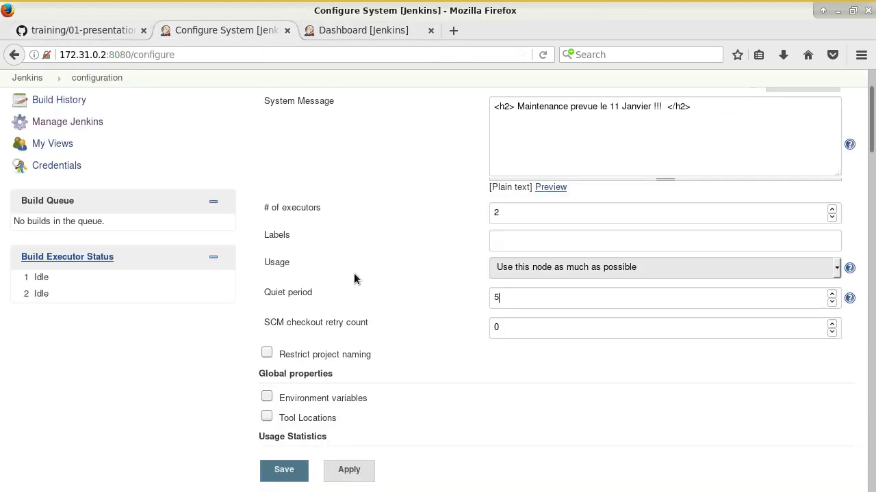
pyautogui.scroll(-4, 370, 274)
pyautogui.click(337, 198)
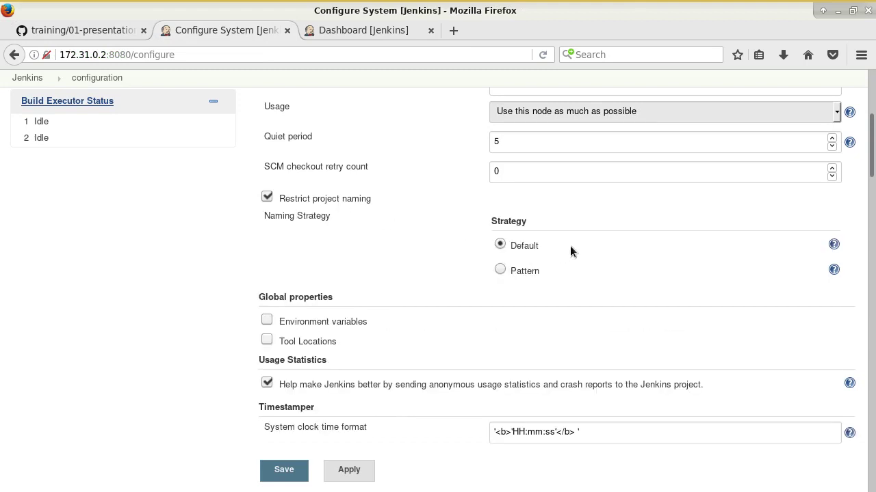
pyautogui.click(366, 31)
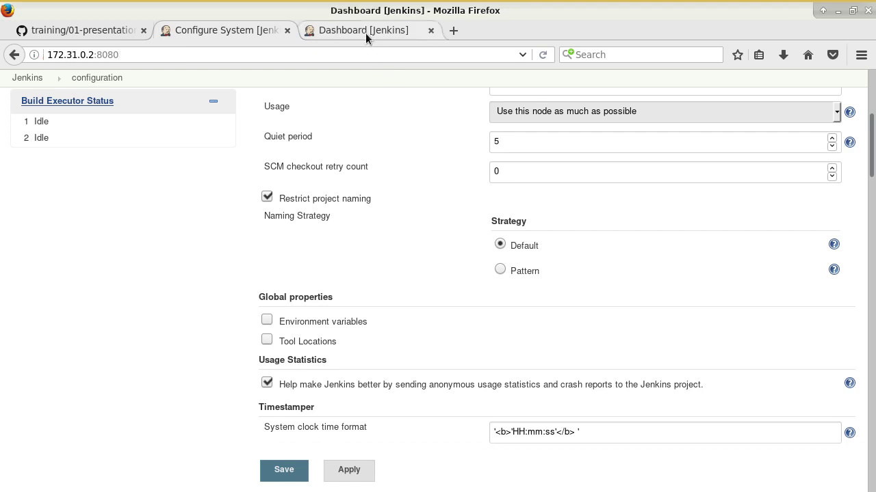
pyautogui.moveTo(409, 197); pyautogui.dragTo(351, 200)
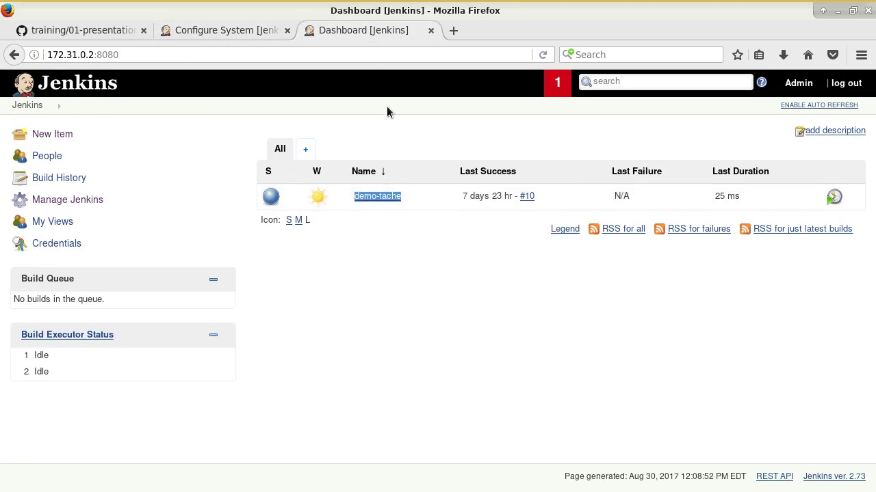
pyautogui.click(256, 30)
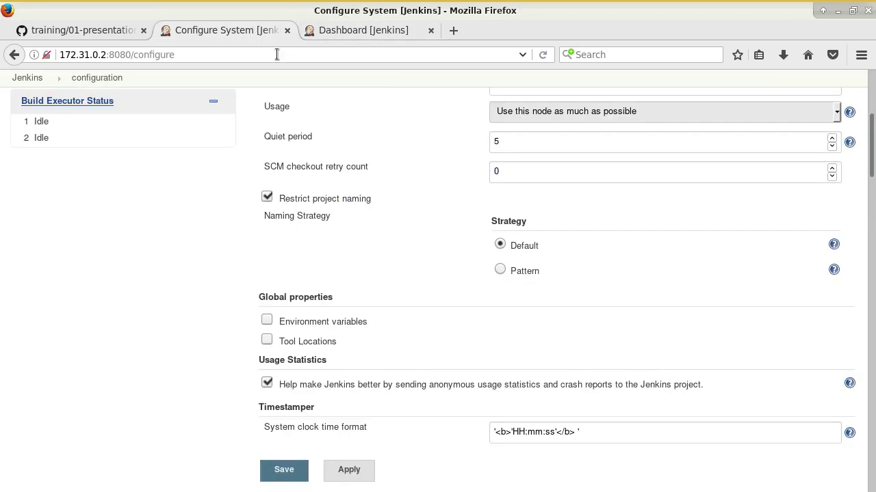
pyautogui.click(500, 271)
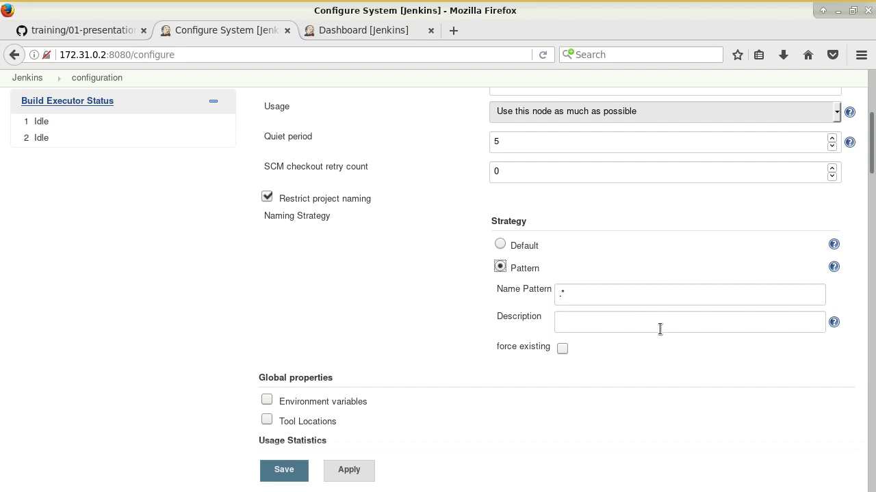
pyautogui.click(594, 294)
pyautogui.click(357, 30)
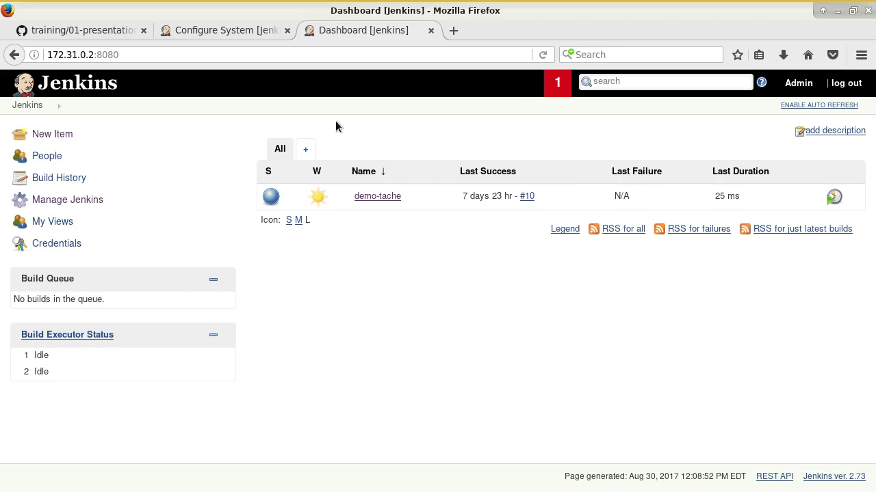
pyautogui.click(245, 31)
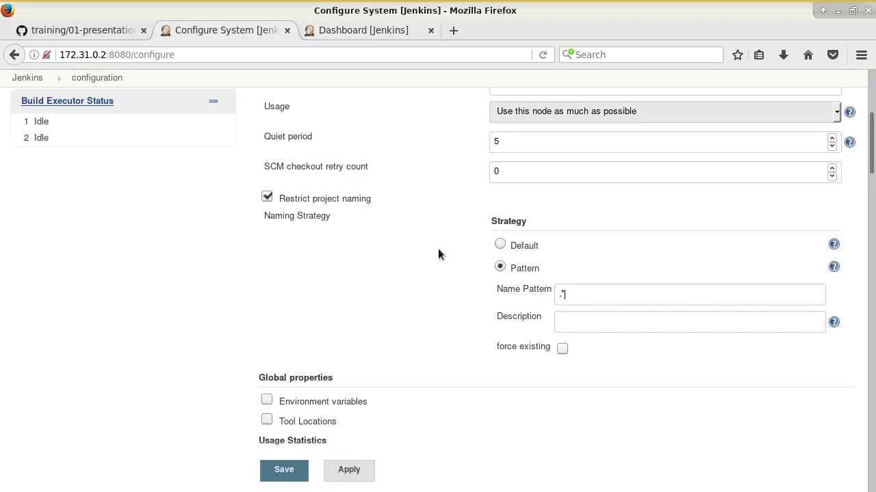
pyautogui.click(499, 244)
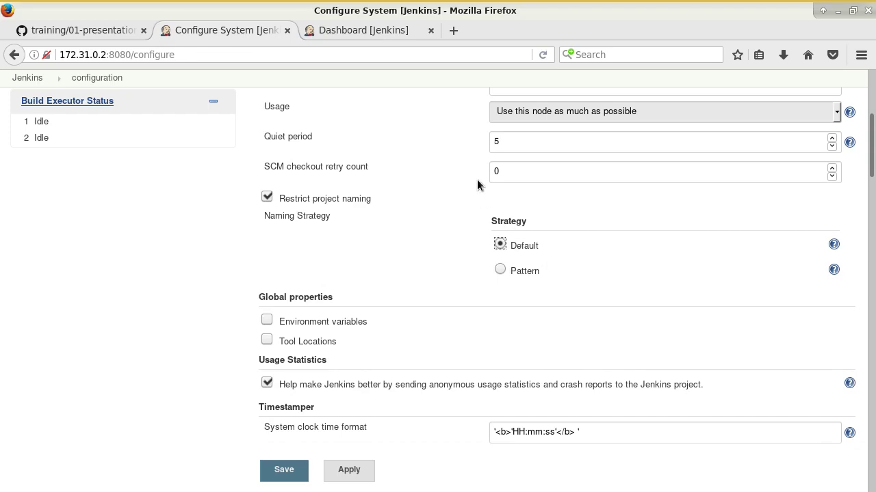
# Step: Review the GitHub notes on global properties, then tick Environment variables under Global properties
pyautogui.click(65, 31)
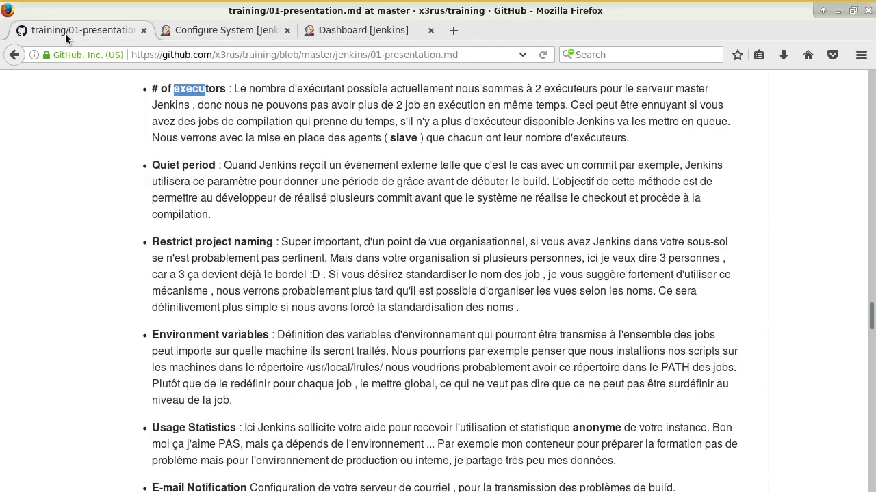
pyautogui.scroll(-3, 367, 318)
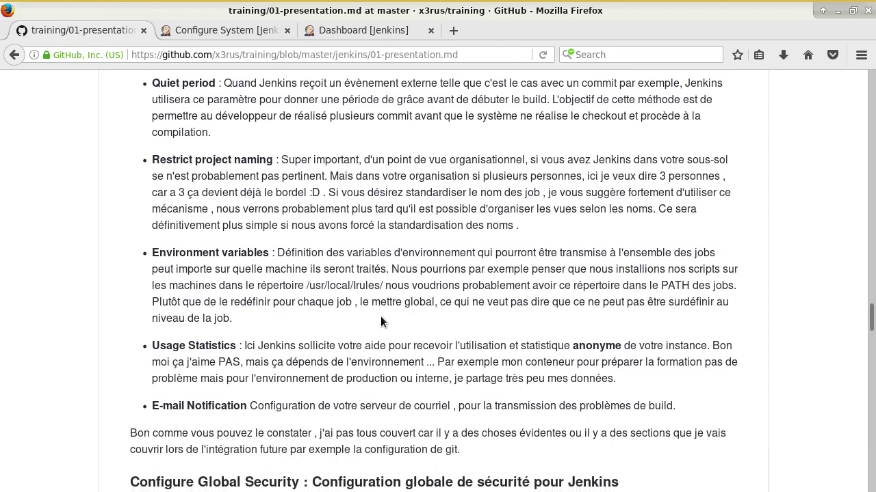
pyautogui.click(253, 30)
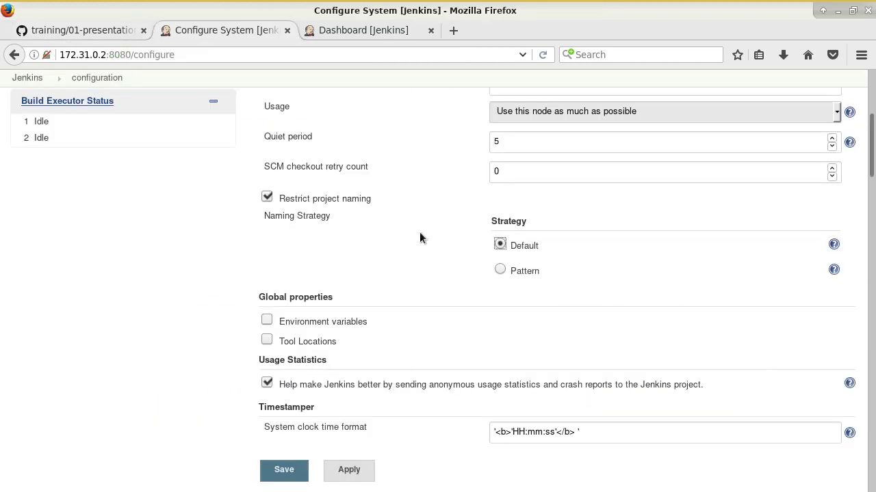
pyautogui.moveTo(298, 319); pyautogui.dragTo(307, 322)
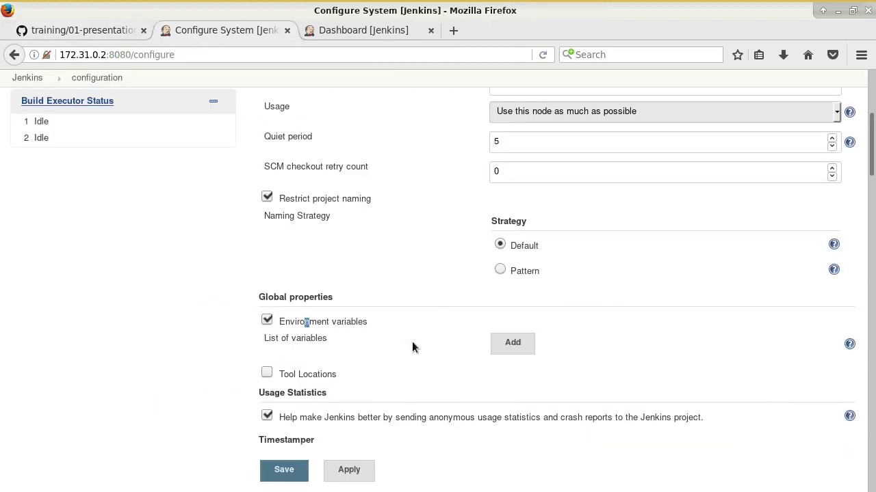
# Step: Add global environment variable TOTO with value blabla plus a blank second entry, then show the dashboard
pyautogui.click(411, 302)
pyautogui.click(510, 340)
pyautogui.scroll(-2, 496, 339)
pyautogui.click(579, 270)
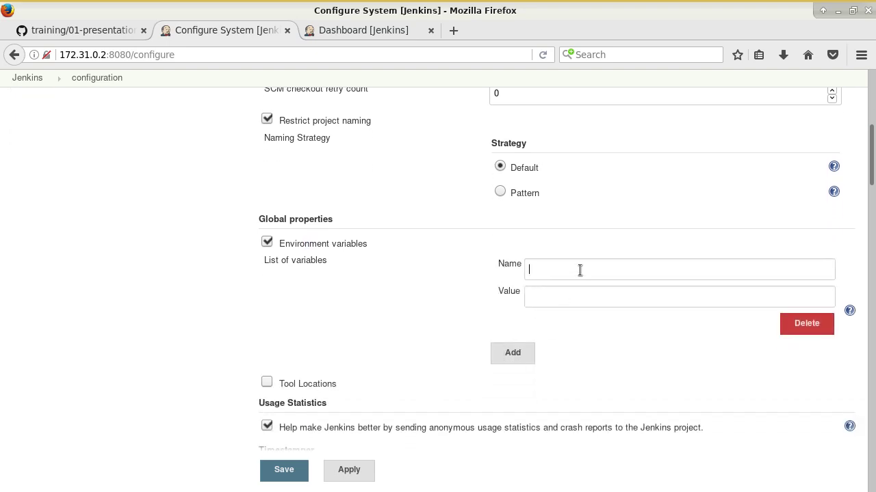
pyautogui.write('TOTO')
pyautogui.press('Tab')
pyautogui.write('blabla')
pyautogui.click(520, 353)
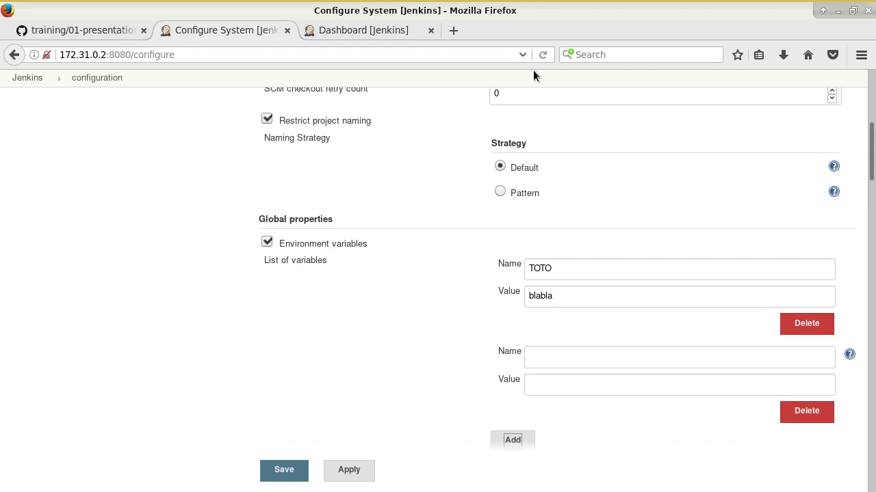
pyautogui.click(402, 32)
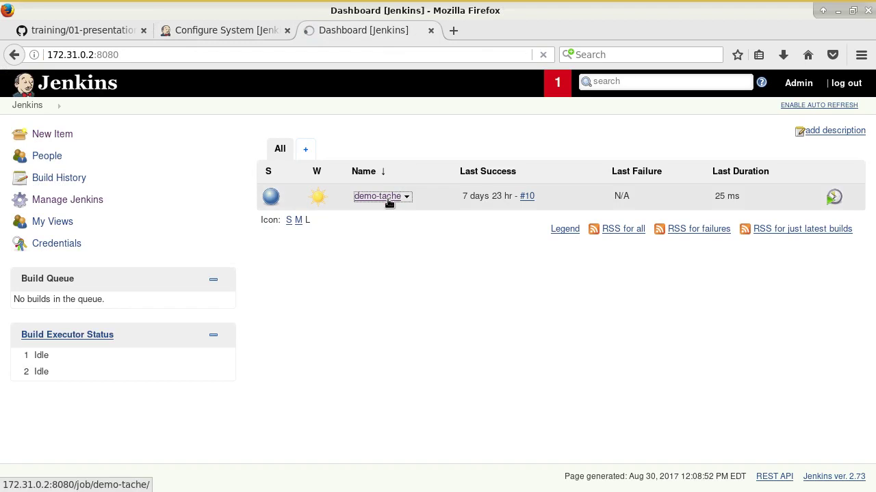
# Step: Inspect demo-tache's Build with Parameters form (FILENAME_2_WRITE, B_MUST_WRITE), then return to Configure System
pyautogui.click(389, 197)
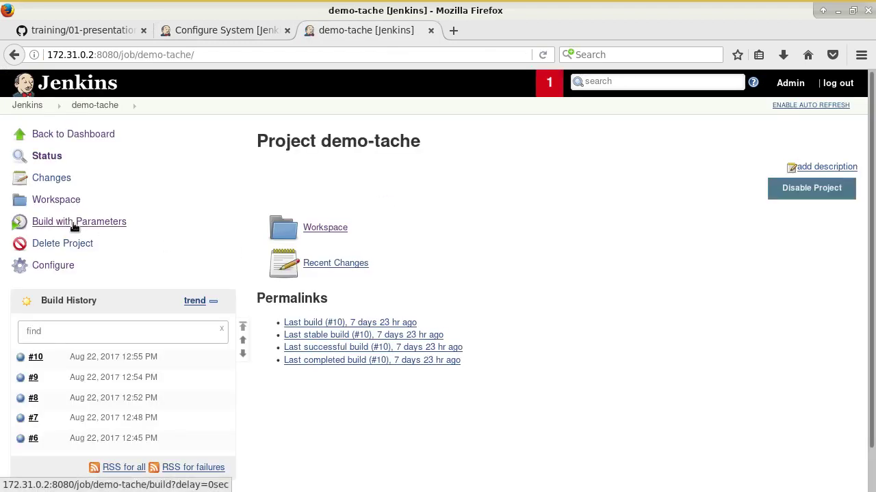
pyautogui.click(75, 221)
pyautogui.moveTo(257, 185); pyautogui.dragTo(349, 194)
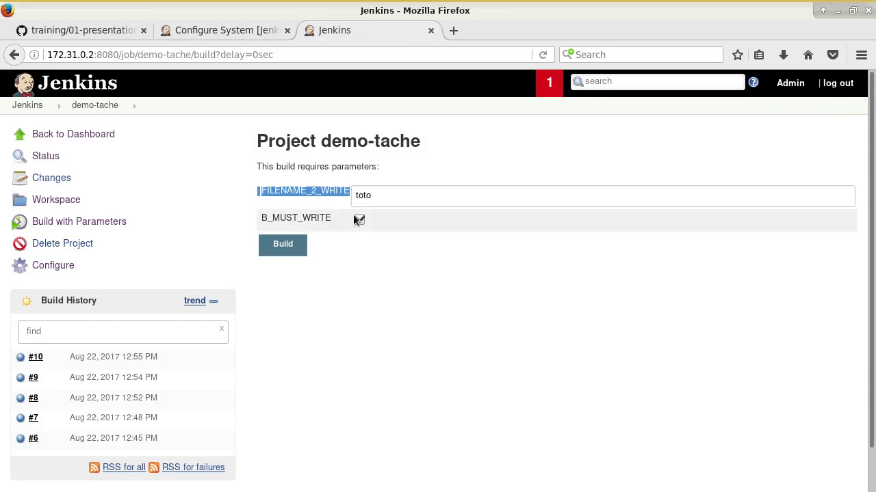
pyautogui.click(364, 343)
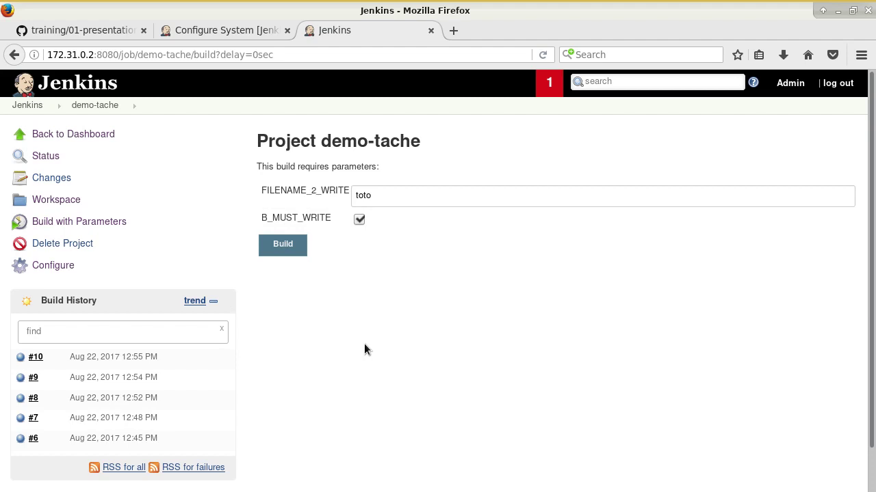
pyautogui.click(230, 30)
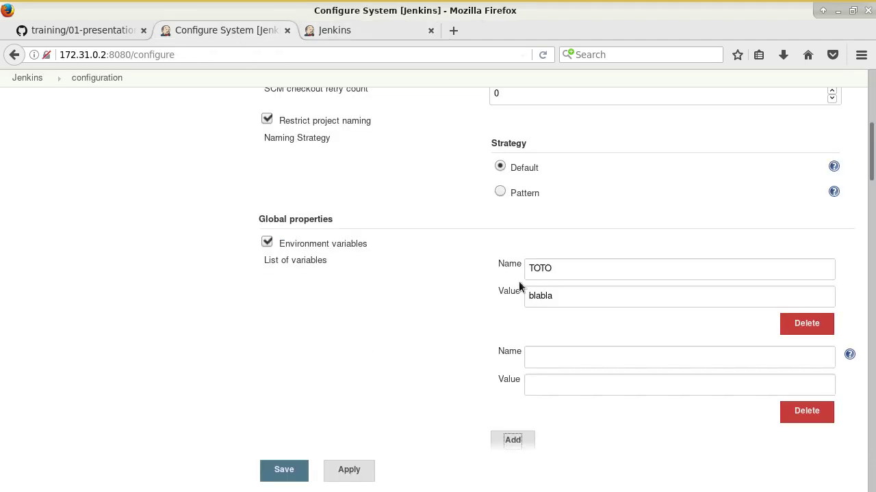
# Step: Drop the blank row, change TOTO to PATH = $PATH:/usr/local/sysadmin/bin, then delete that PATH entry
pyautogui.click(805, 411)
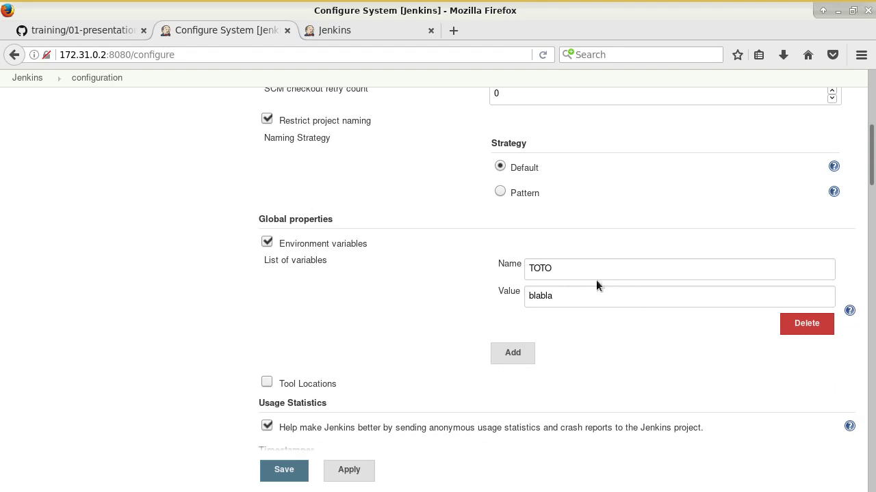
pyautogui.click(548, 267)
pyautogui.moveTo(598, 273); pyautogui.dragTo(458, 257)
pyautogui.write('PATH')
pyautogui.press('Tab')
pyautogui.write('$PATH:/usr/local/sysa')
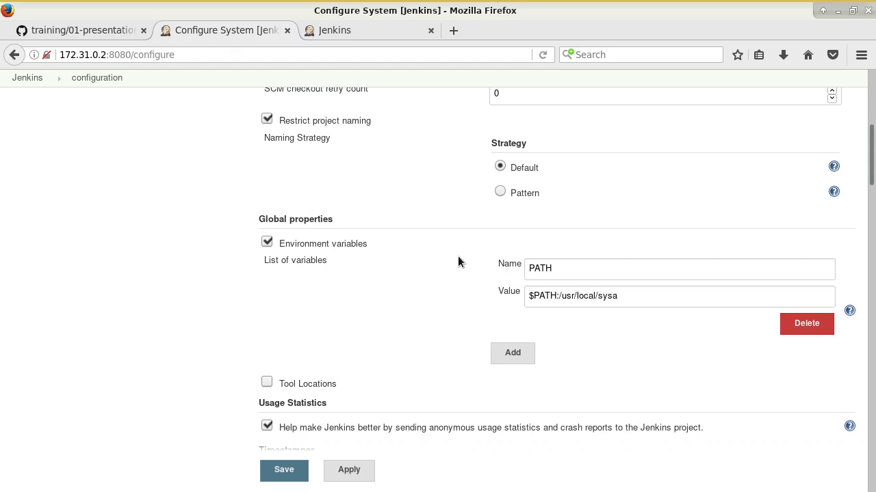
pyautogui.write('dmin/bin')
pyautogui.doubleClick(555, 269)
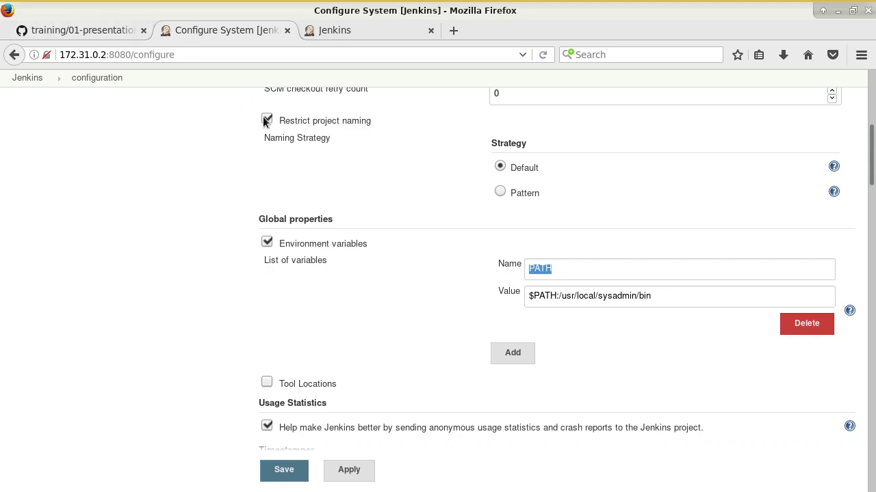
pyautogui.click(794, 324)
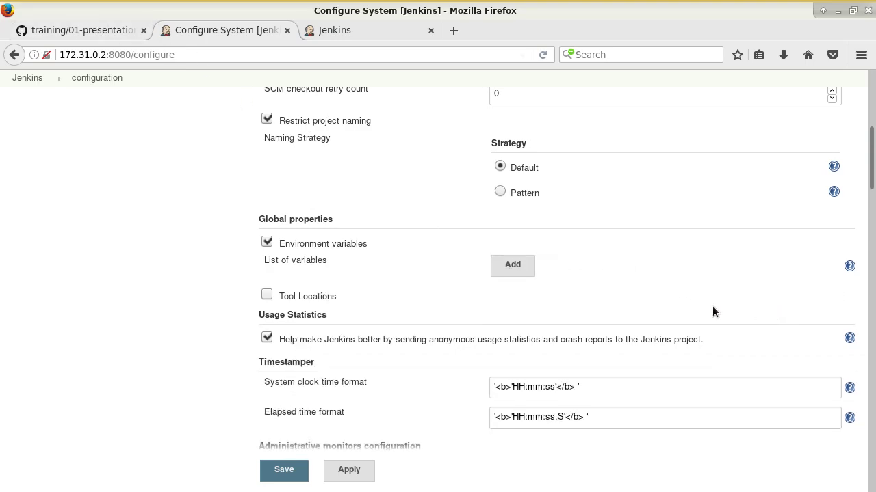
pyautogui.click(63, 31)
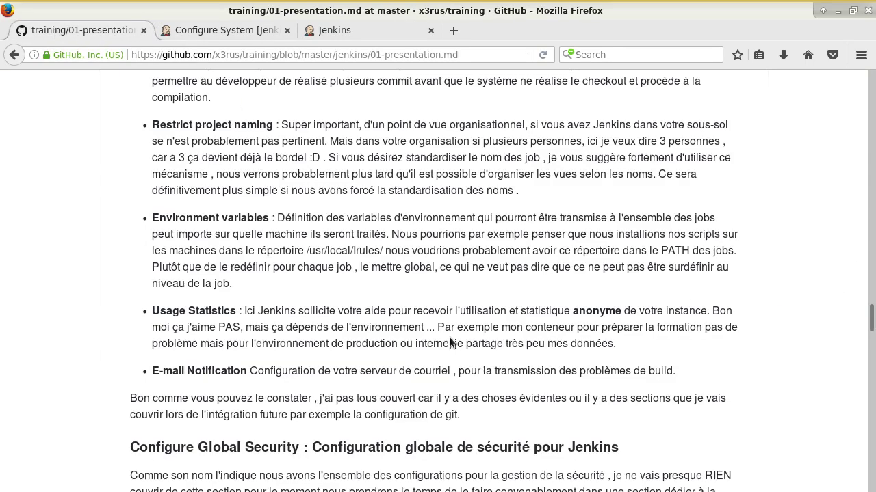
pyautogui.scroll(-2, 450, 342)
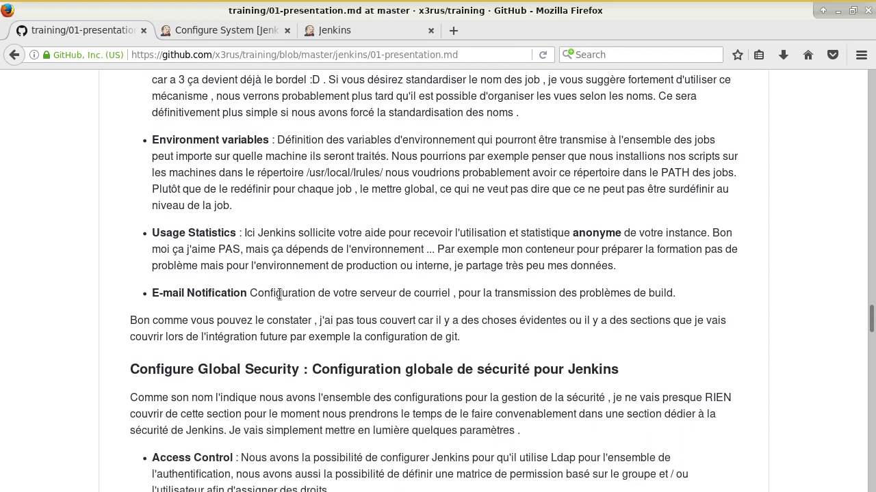
pyautogui.click(231, 30)
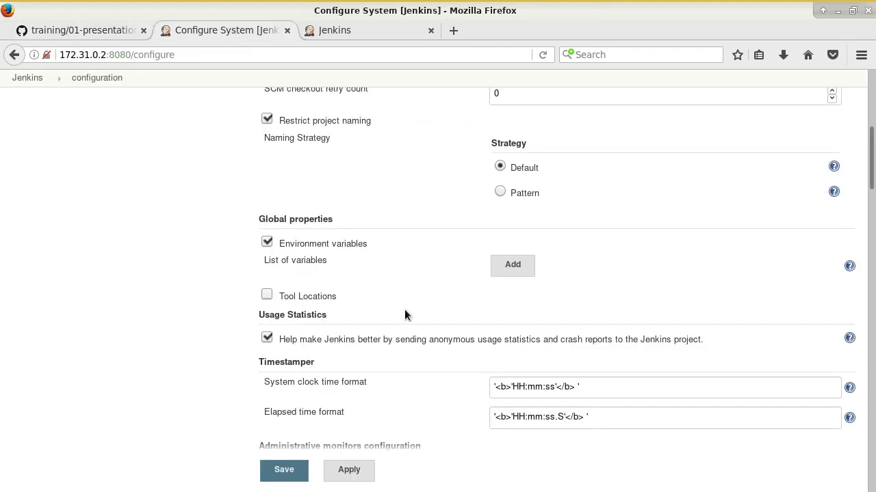
pyautogui.scroll(-4, 498, 337)
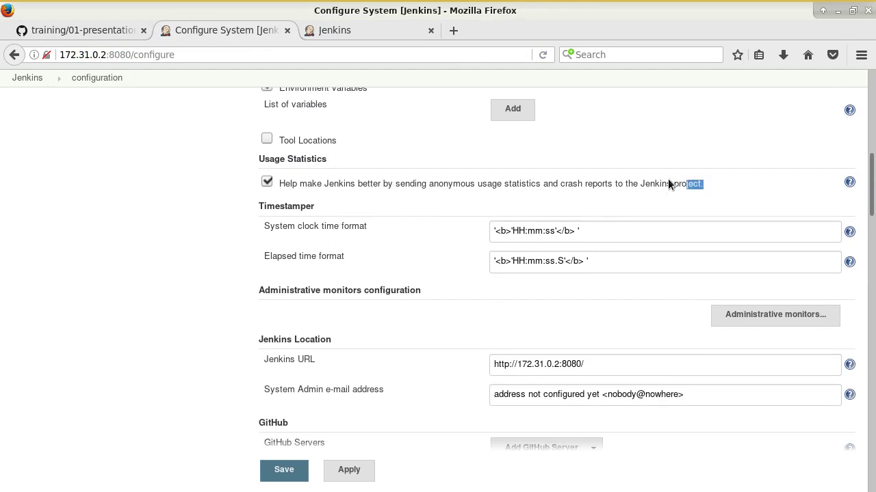
pyautogui.moveTo(669, 183); pyautogui.dragTo(296, 183)
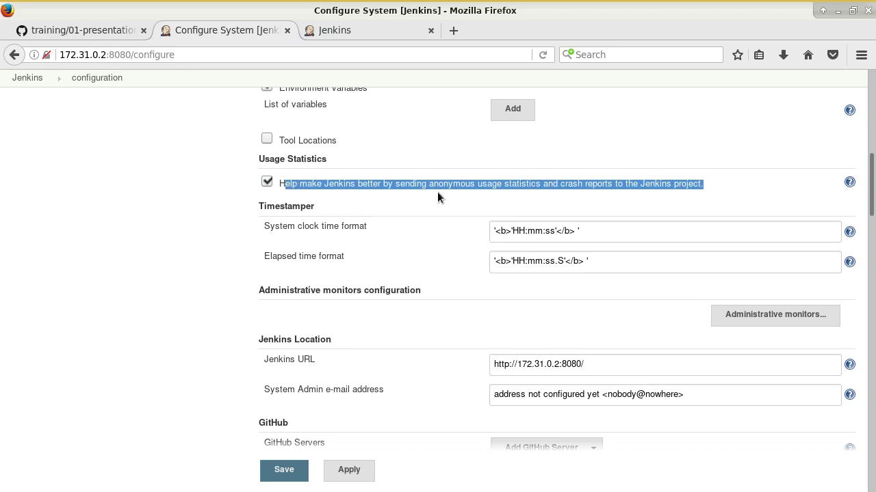
pyautogui.click(453, 183)
pyautogui.moveTo(442, 182); pyautogui.dragTo(557, 184)
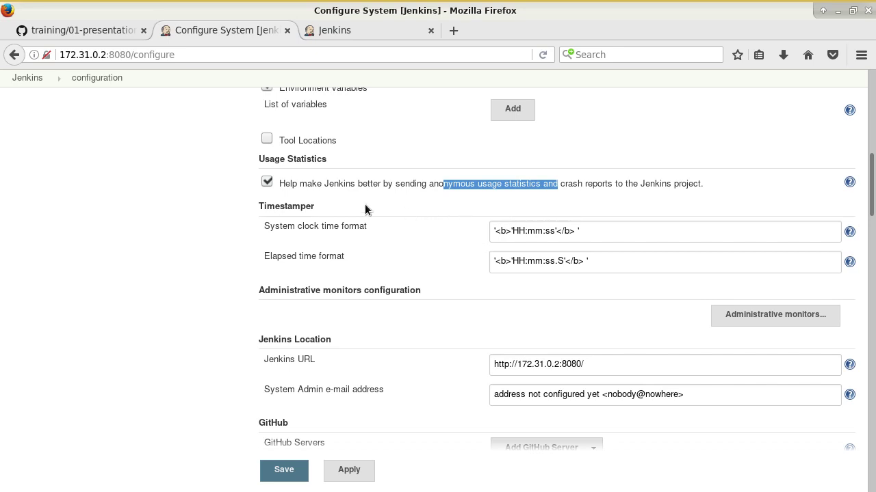
pyautogui.click(170, 205)
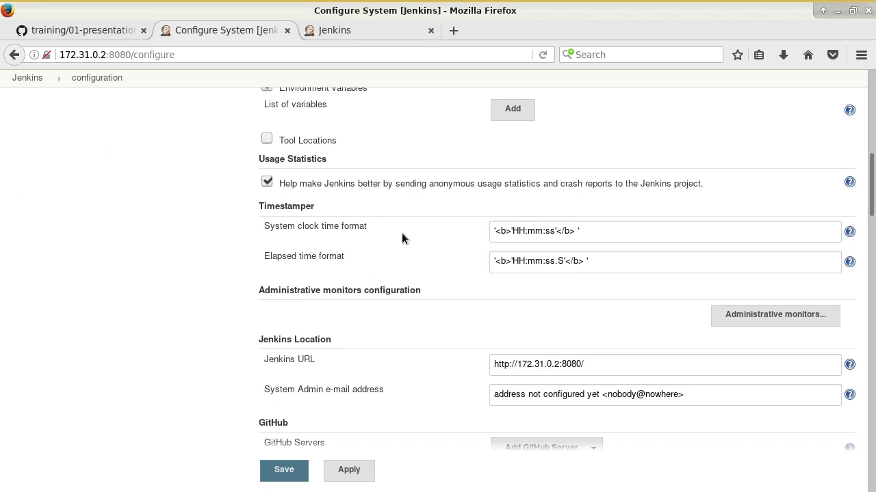
pyautogui.scroll(-4, 351, 247)
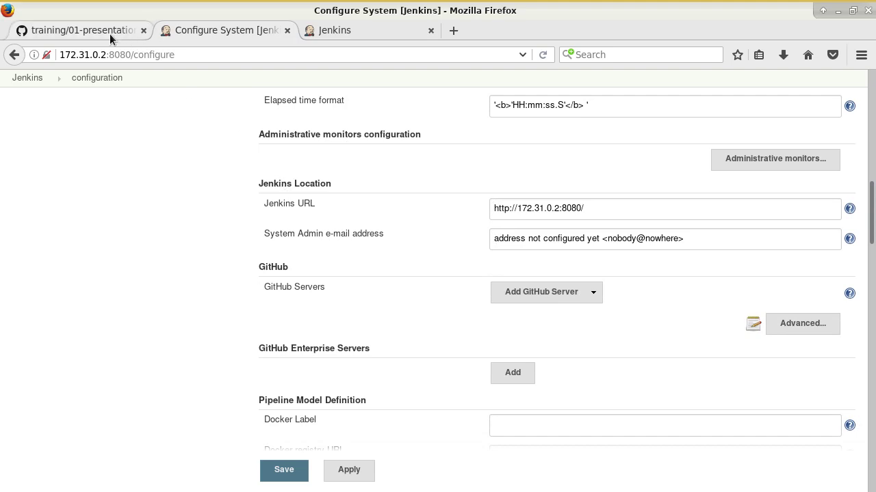
# Step: Look over the Jenkins URL and System Admin e-mail address fields without changes, then return to the GitHub notes
pyautogui.moveTo(342, 187); pyautogui.dragTo(283, 197)
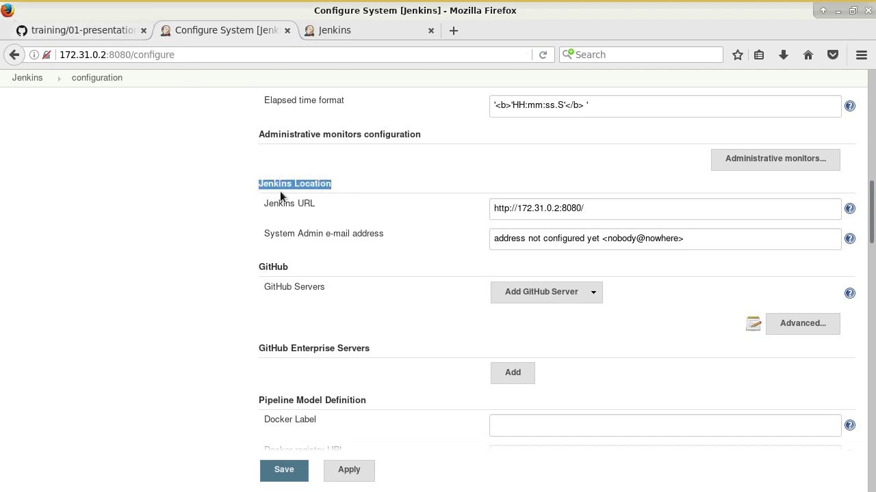
pyautogui.click(577, 217)
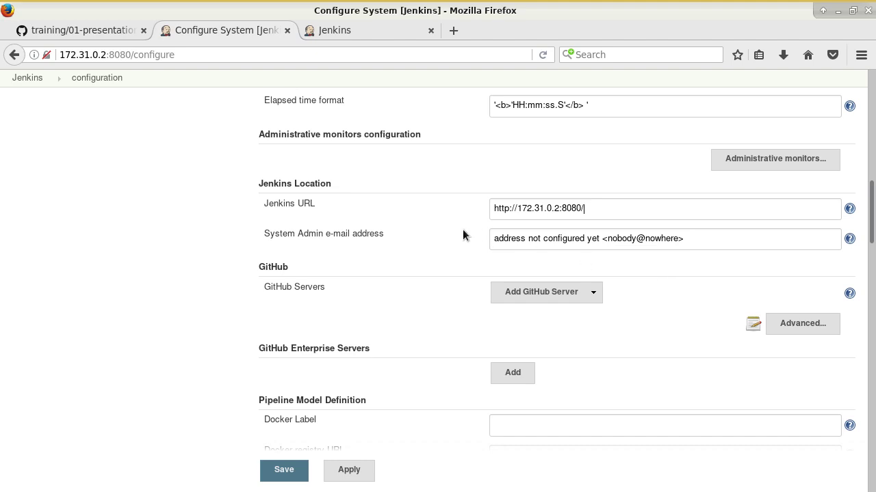
pyautogui.moveTo(278, 204); pyautogui.dragTo(571, 208)
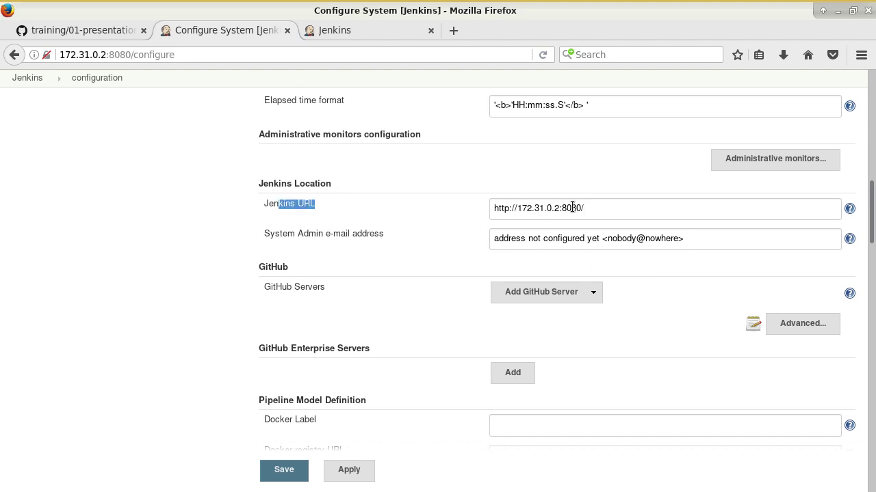
pyautogui.click(441, 232)
pyautogui.click(702, 239)
pyautogui.moveTo(701, 240); pyautogui.dragTo(433, 240)
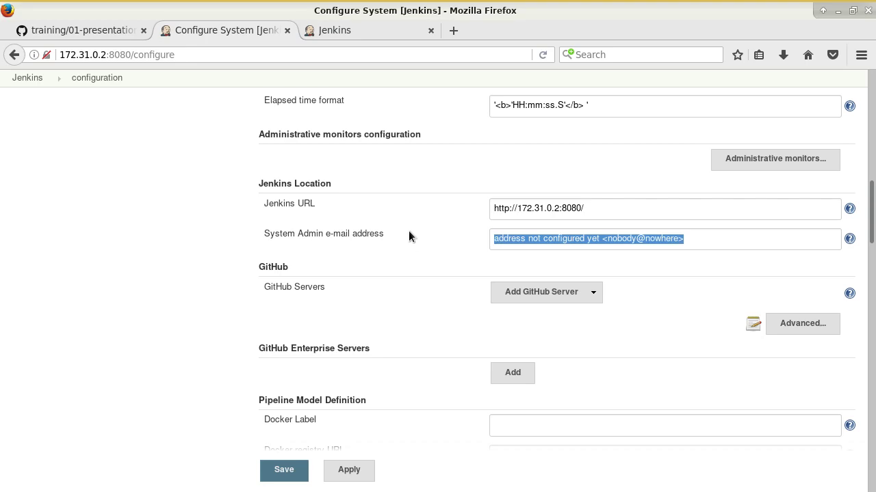
pyautogui.scroll(-1, 409, 235)
pyautogui.scroll(-4, 391, 217)
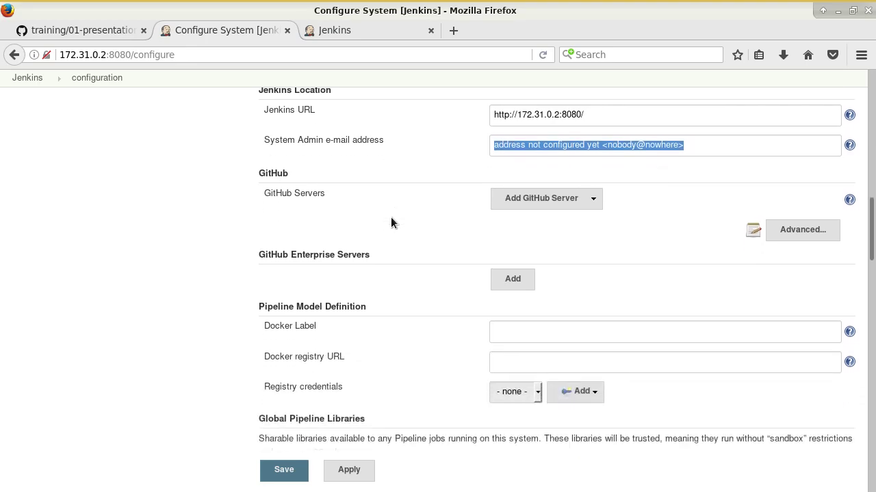
pyautogui.click(84, 31)
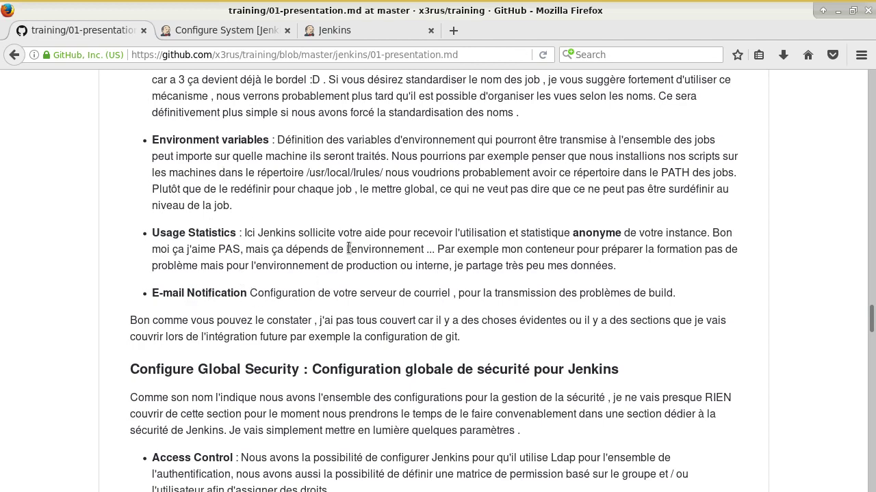
# Step: In Configure System, keep Extended E-mail Notification's Default Content Type at Plain Text (text/plain)
pyautogui.click(239, 31)
pyautogui.scroll(-11, 398, 280)
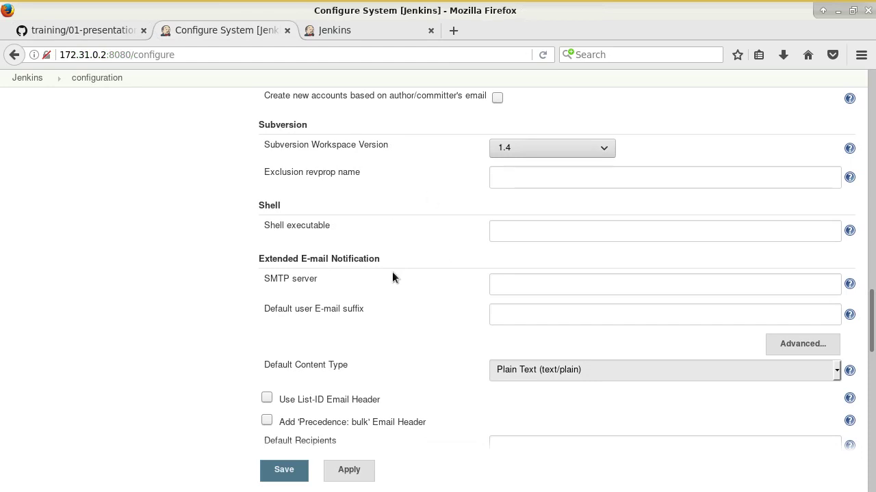
pyautogui.scroll(-1, 287, 264)
pyautogui.click(524, 247)
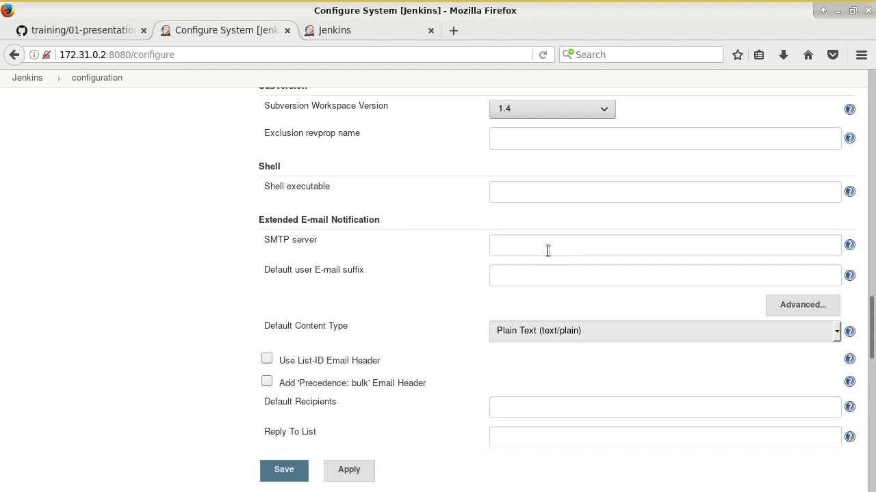
pyautogui.click(608, 336)
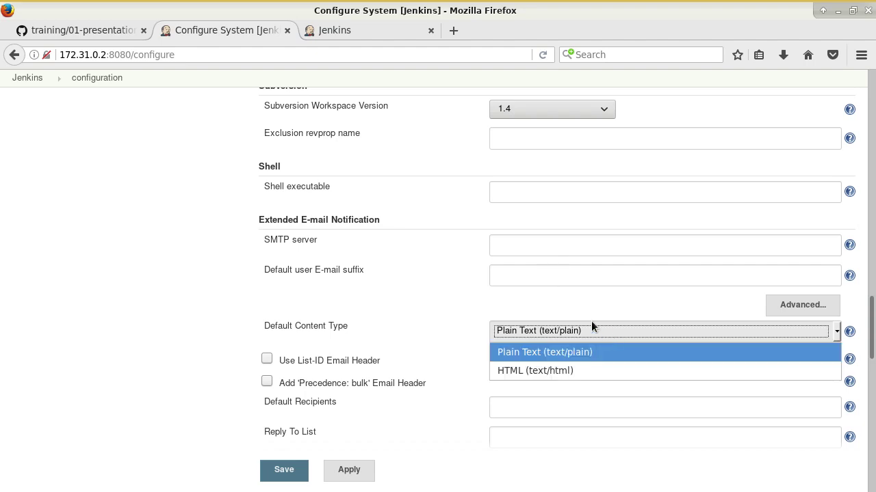
pyautogui.click(591, 325)
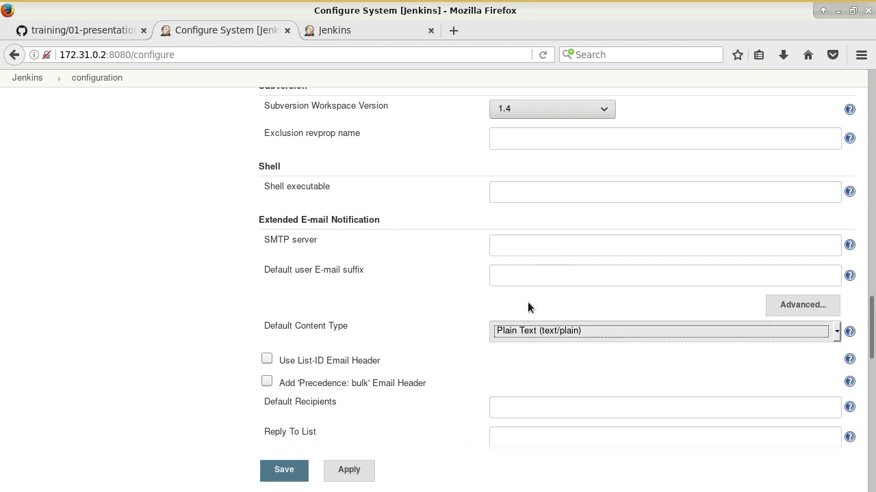
pyautogui.click(544, 246)
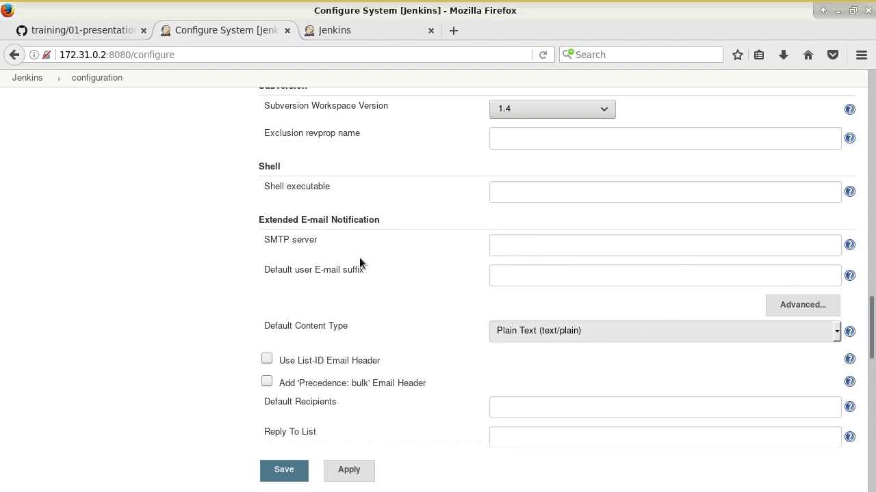
pyautogui.scroll(8, 424, 318)
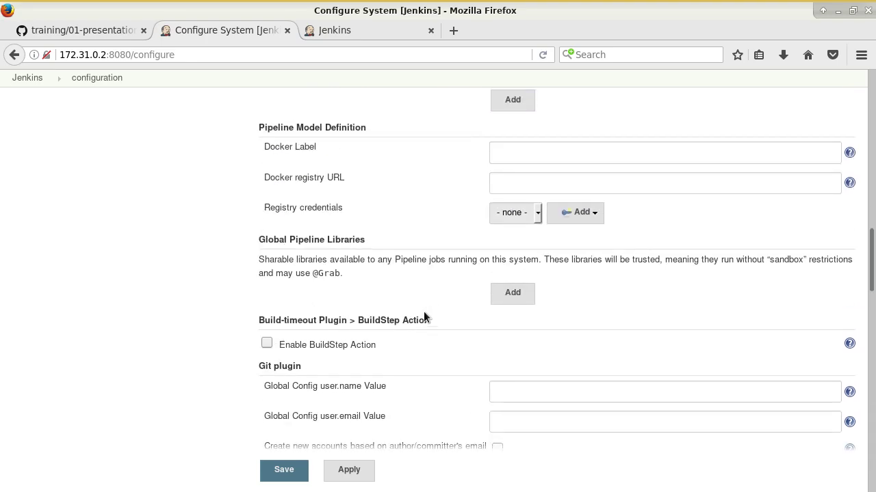
# Step: Scroll through Configure System, checking the default user e-mail suffix field
pyautogui.scroll(6, 424, 316)
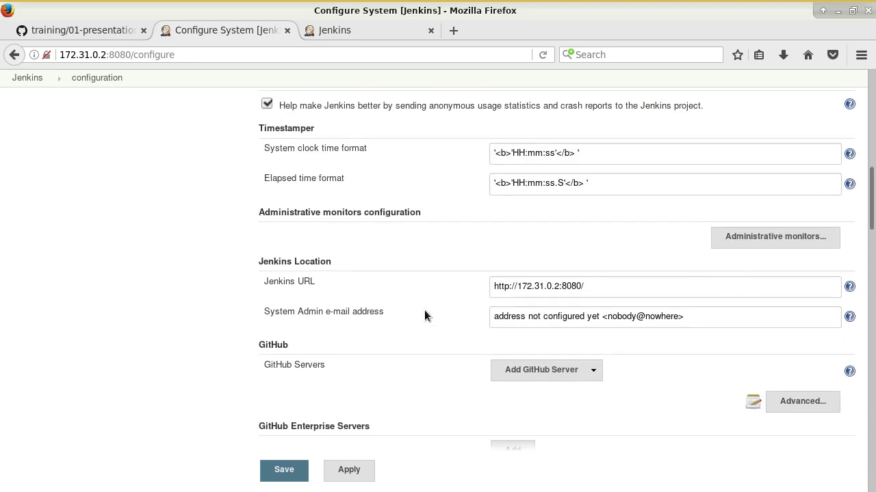
pyautogui.scroll(-20, 424, 315)
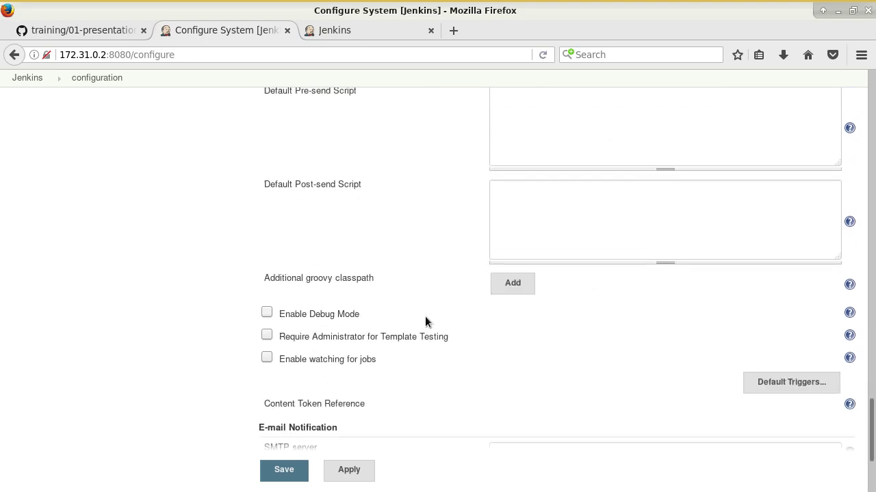
pyautogui.scroll(-3, 424, 316)
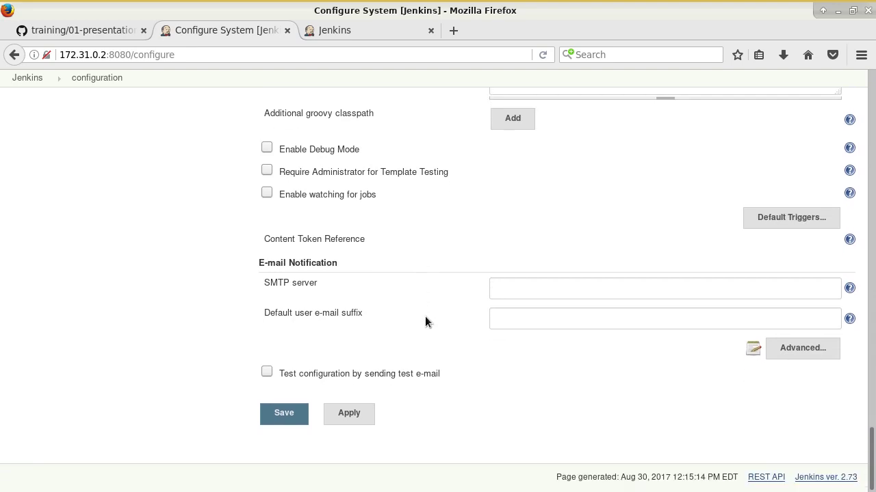
pyautogui.click(512, 316)
pyautogui.scroll(3, 407, 307)
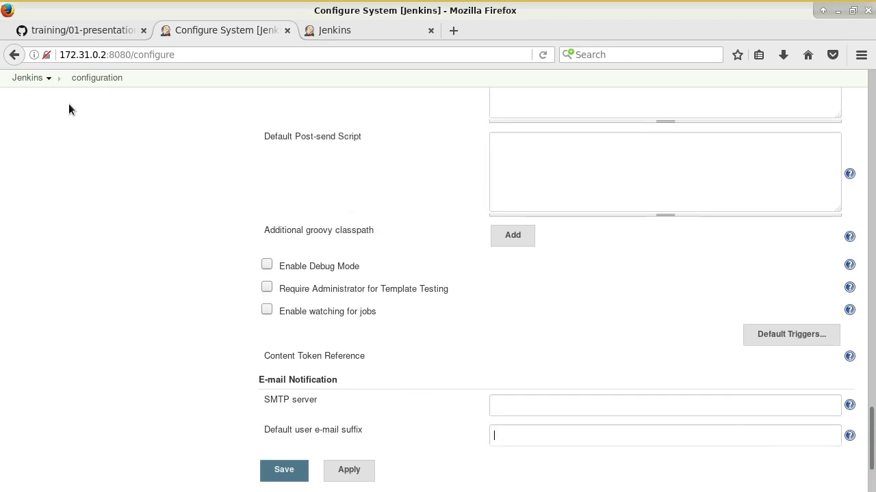
# Step: After checking the GitHub notes, save the system configuration and go to Manage Jenkins
pyautogui.click(77, 30)
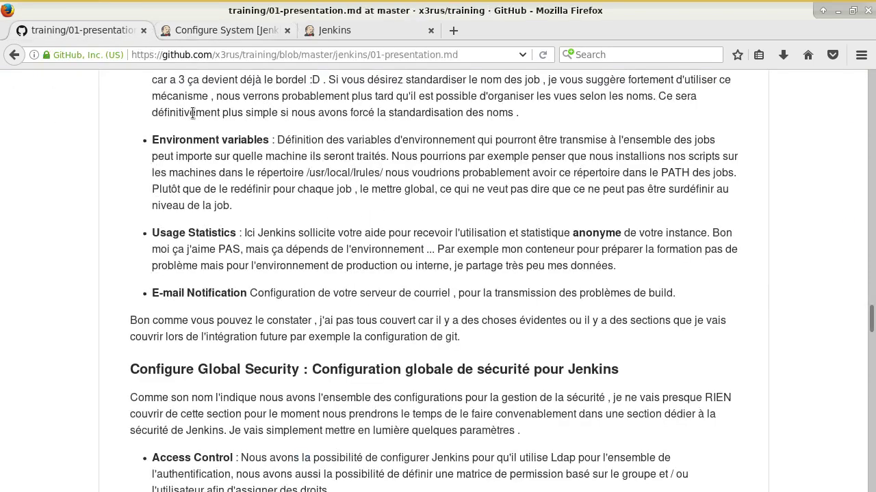
pyautogui.scroll(-1, 363, 345)
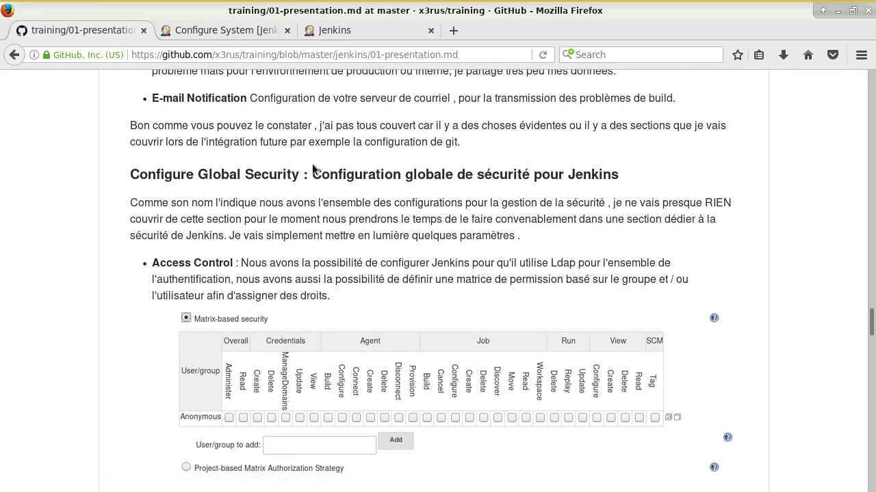
pyautogui.click(209, 30)
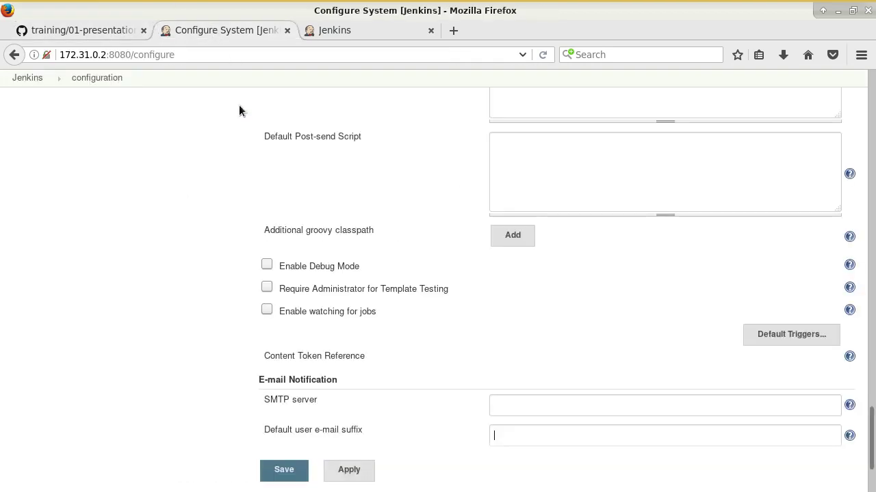
pyautogui.scroll(10, 246, 137)
pyautogui.scroll(15, 253, 171)
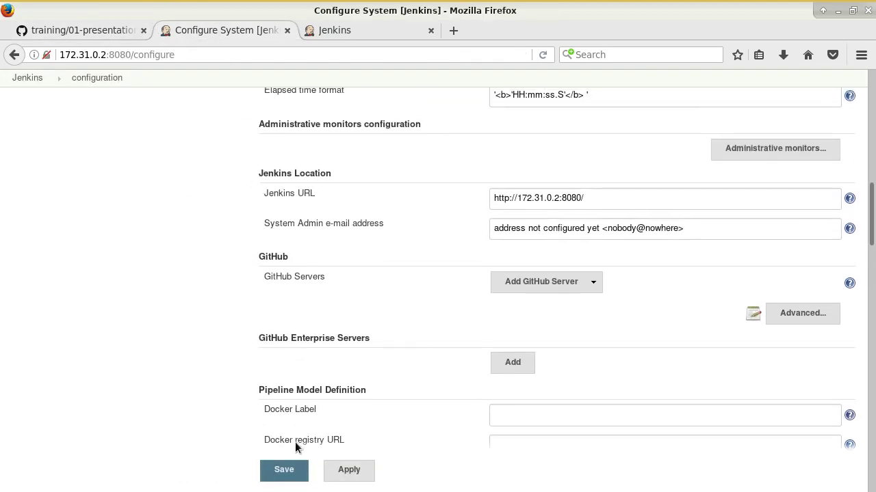
pyautogui.click(287, 470)
pyautogui.click(101, 199)
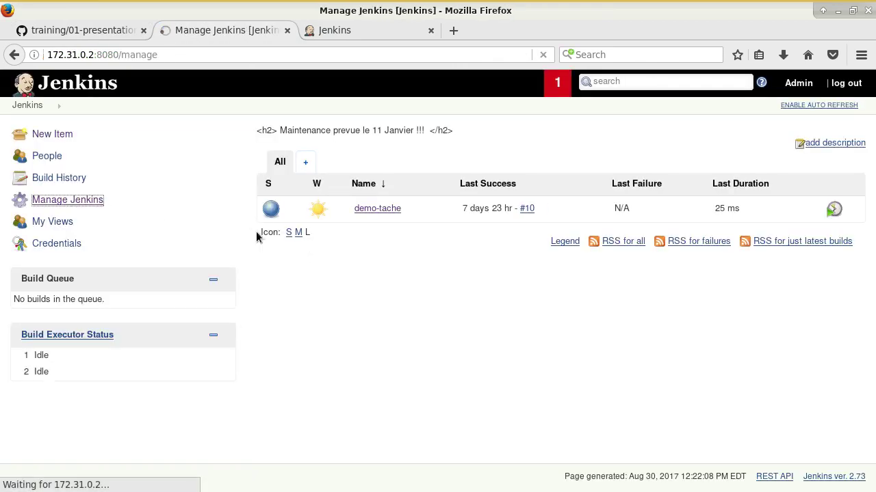
# Step: Open Configure Global Security and choose Matrix-based security, revealing a permission grid with only Anonymous
pyautogui.click(348, 222)
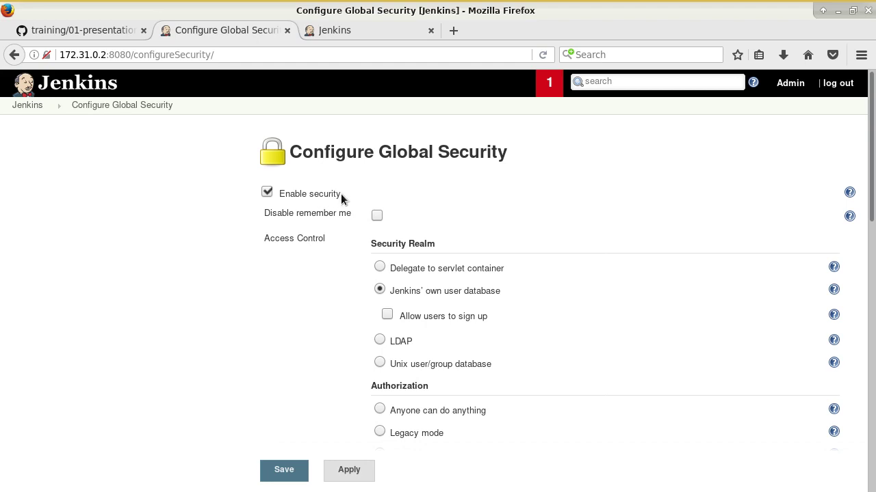
pyautogui.scroll(-2, 341, 194)
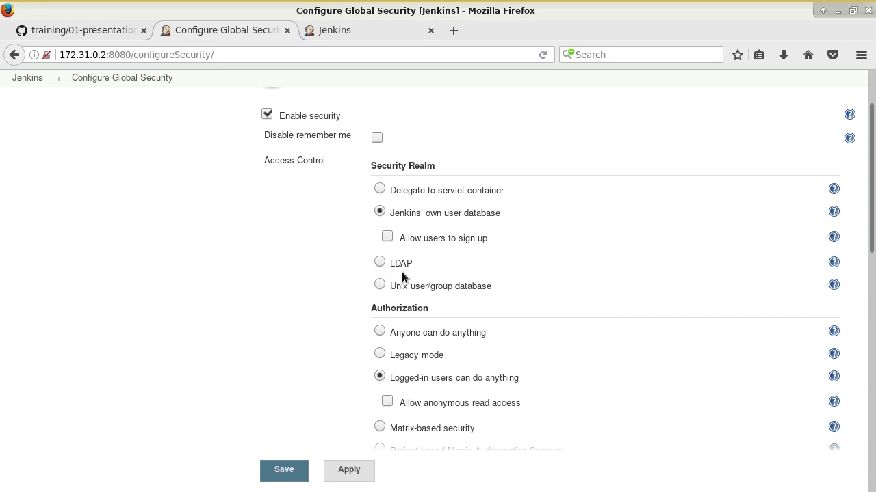
pyautogui.scroll(3, 383, 274)
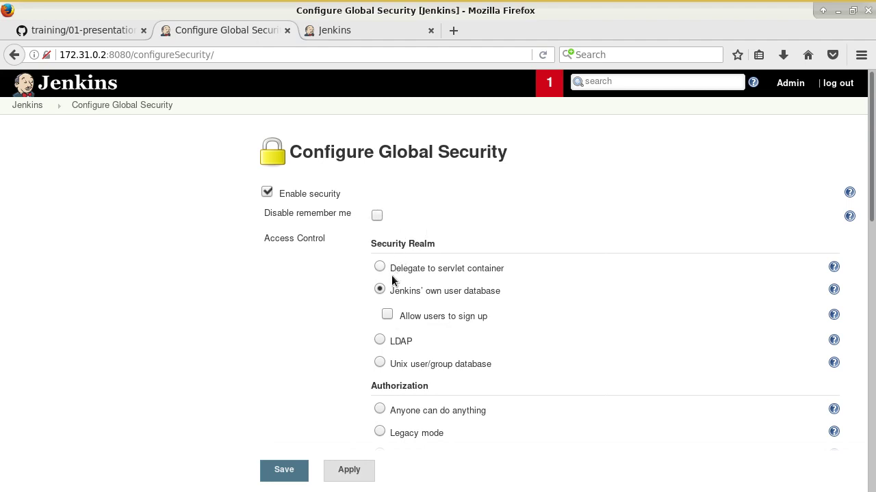
pyautogui.scroll(-4, 388, 290)
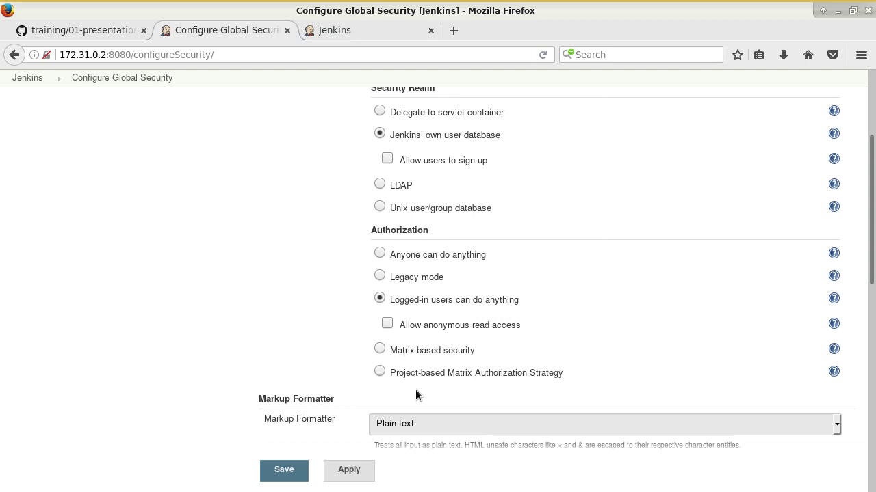
pyautogui.scroll(-1, 458, 335)
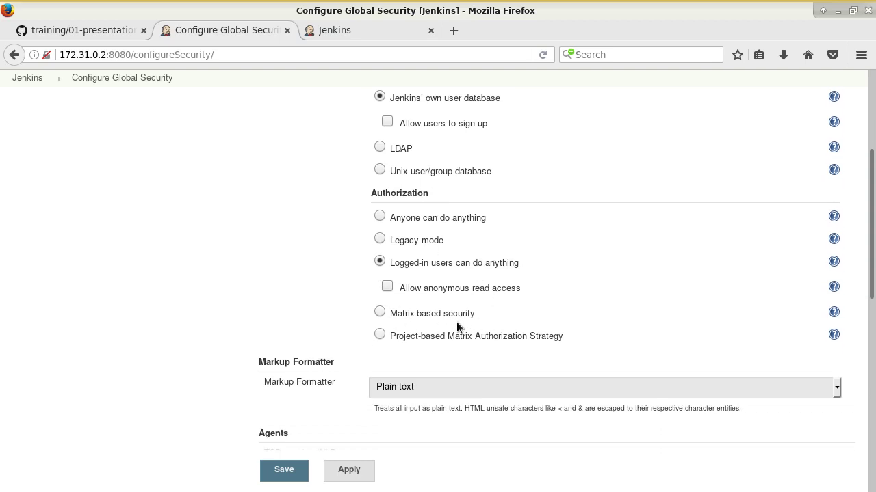
pyautogui.click(452, 316)
pyautogui.scroll(-1, 437, 329)
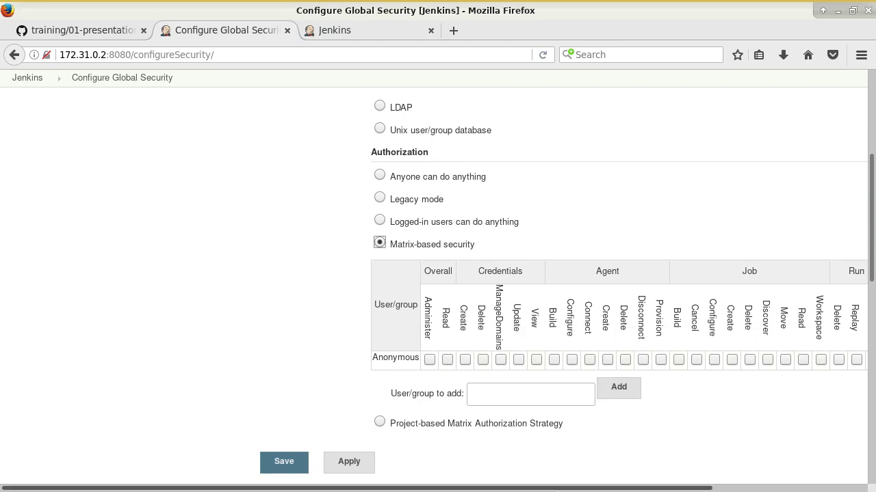
pyautogui.moveTo(568, 487); pyautogui.dragTo(718, 455)
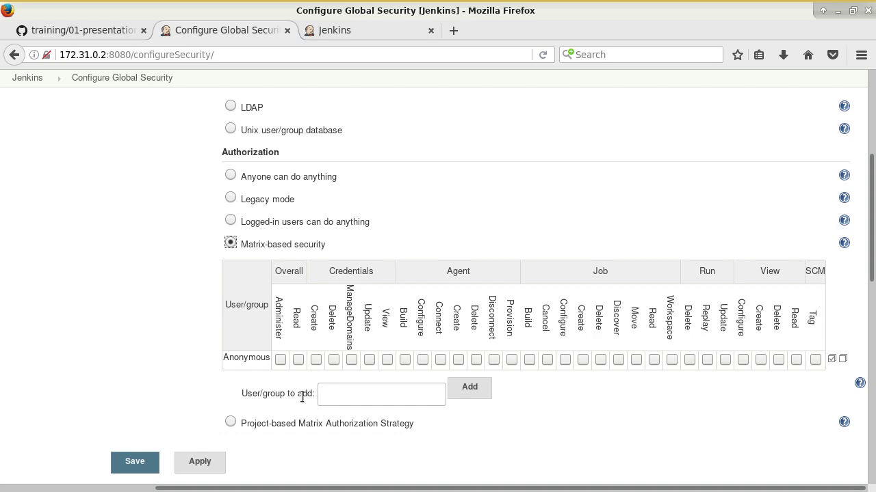
pyautogui.moveTo(263, 394); pyautogui.dragTo(295, 394)
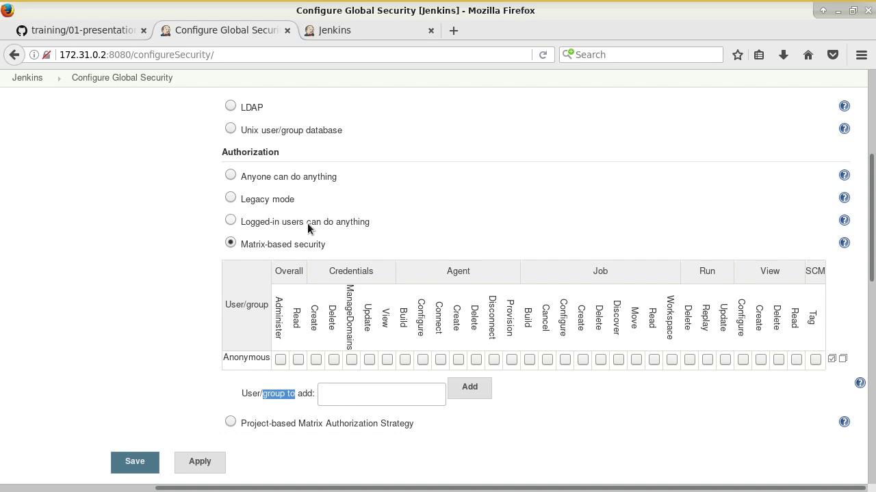
# Step: Set Authorization back to 'Logged-in users can do anything', with anonymous read access unticked
pyautogui.click(272, 222)
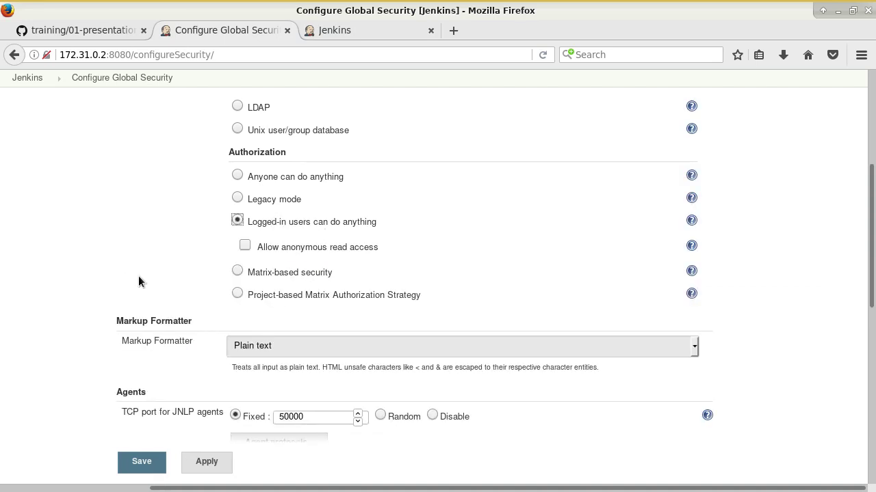
pyautogui.scroll(-2, 165, 280)
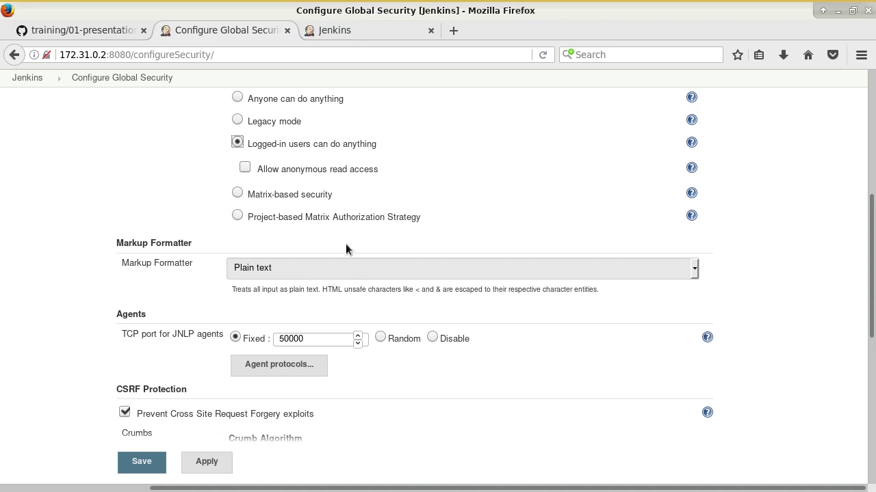
# Step: Consult the notes and review the Markup Formatter choices, keeping Plain text, then view the dashboard
pyautogui.click(82, 30)
pyautogui.scroll(-5, 335, 303)
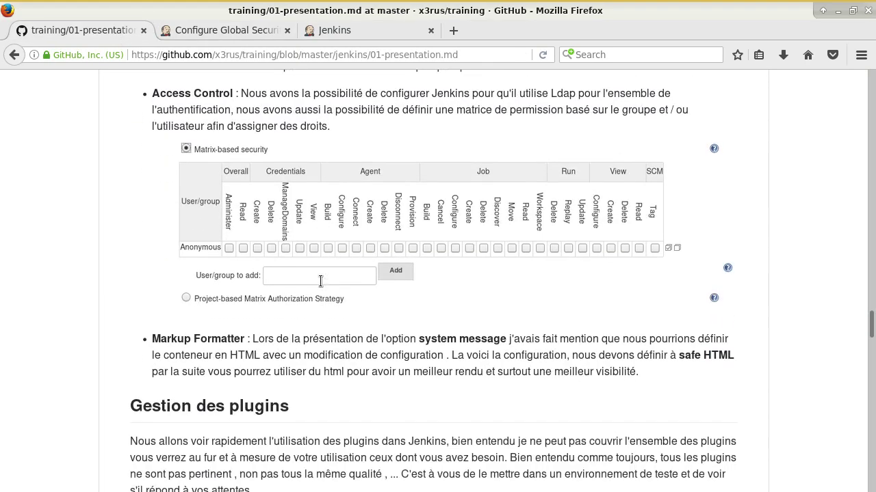
pyautogui.scroll(6, 335, 304)
pyautogui.click(201, 30)
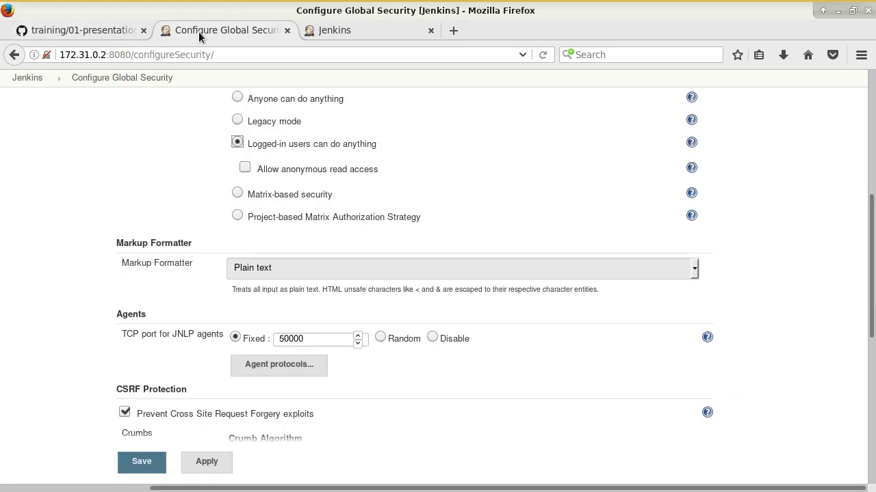
pyautogui.click(263, 267)
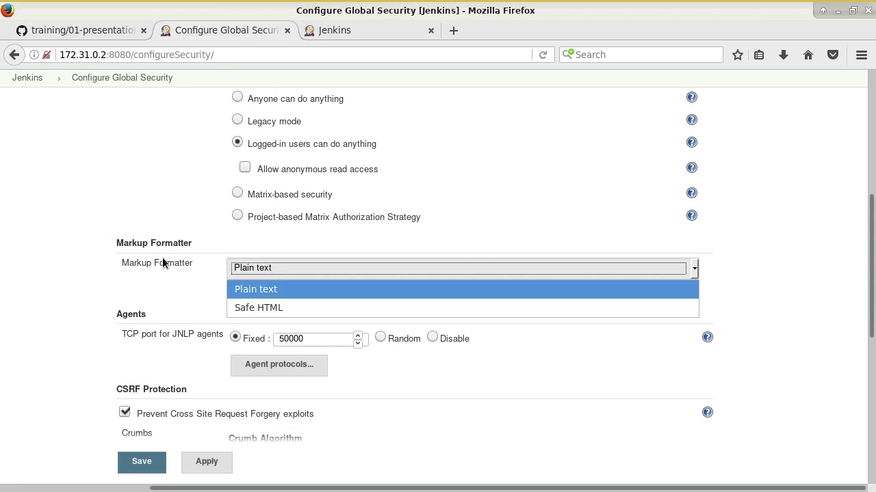
pyautogui.click(293, 292)
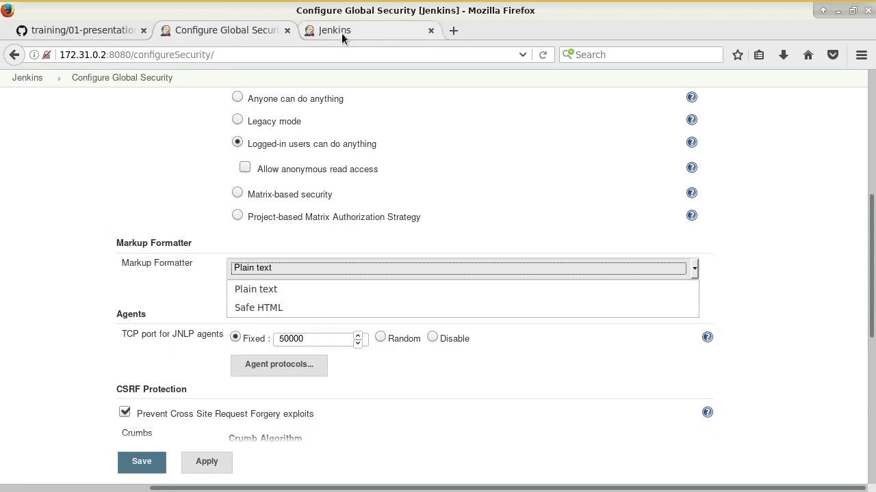
pyautogui.click(342, 31)
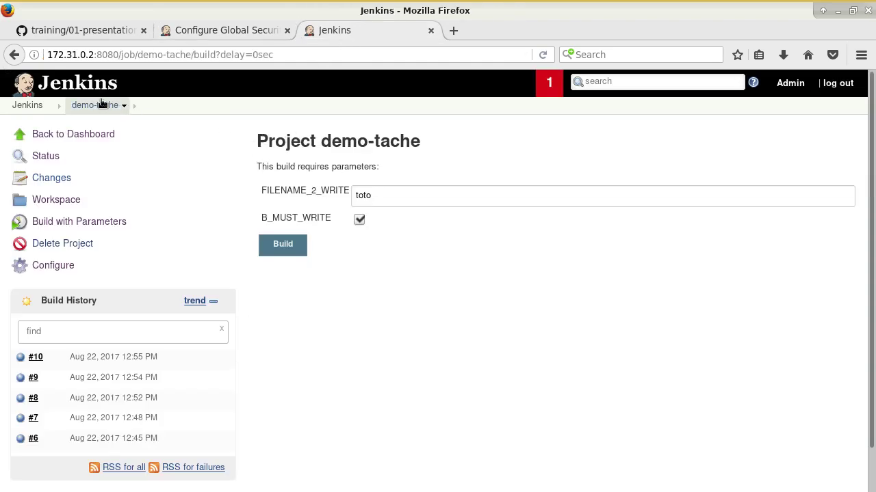
pyautogui.click(34, 108)
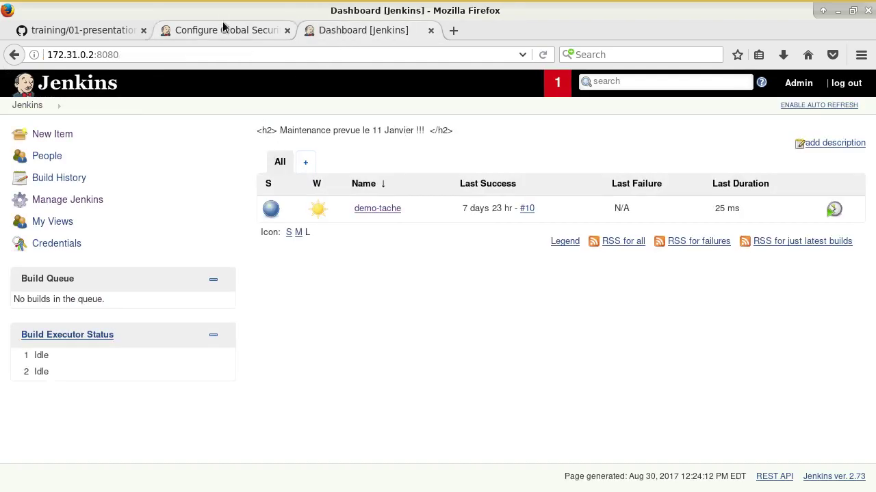
# Step: Set the Markup Formatter to Safe HTML and apply the setting
pyautogui.click(224, 30)
pyautogui.click(317, 269)
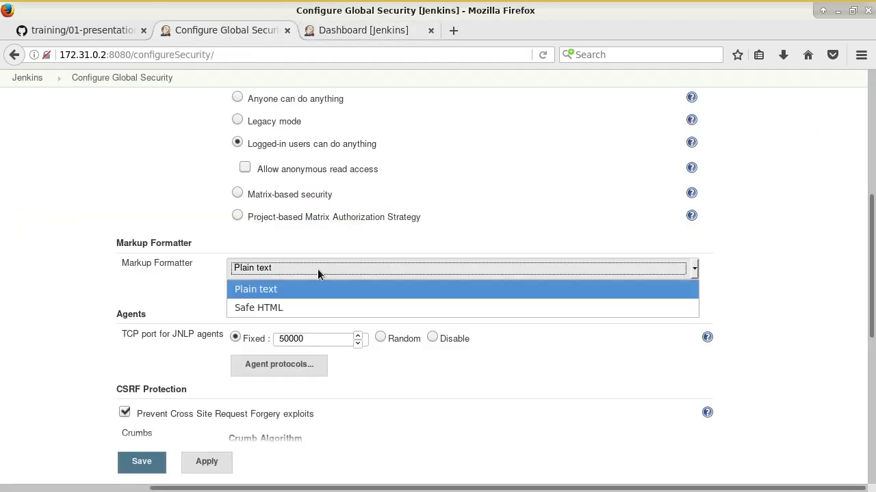
pyautogui.click(311, 312)
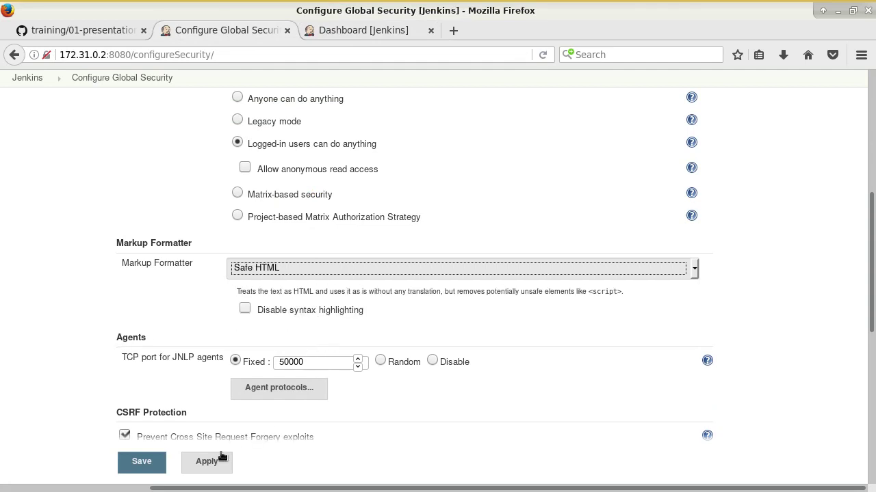
pyautogui.click(207, 461)
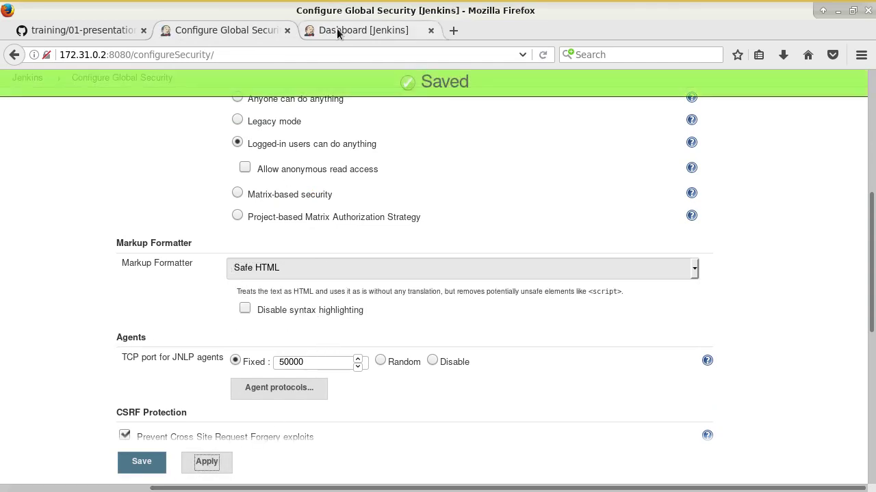
# Step: Reload the dashboard to see the maintenance notice rendered as a heading, then return to security settings
pyautogui.click(337, 33)
pyautogui.click(543, 55)
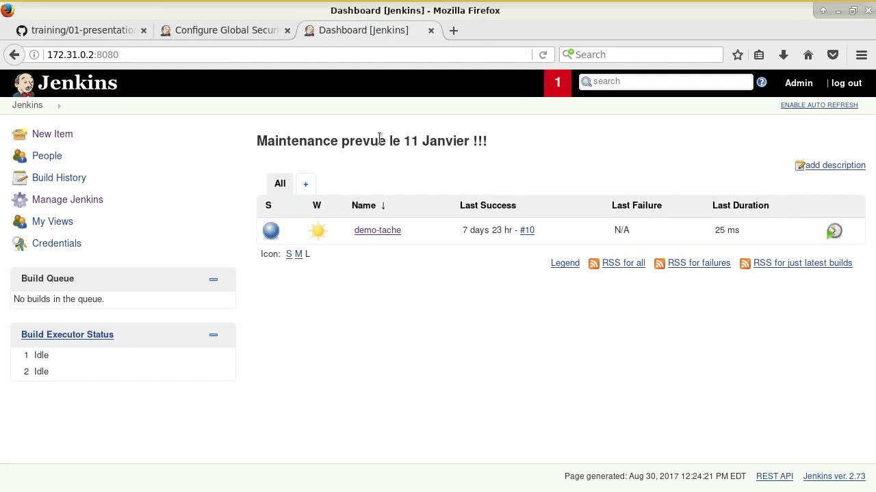
pyautogui.moveTo(269, 141); pyautogui.dragTo(486, 141)
pyautogui.click(513, 145)
pyautogui.click(250, 30)
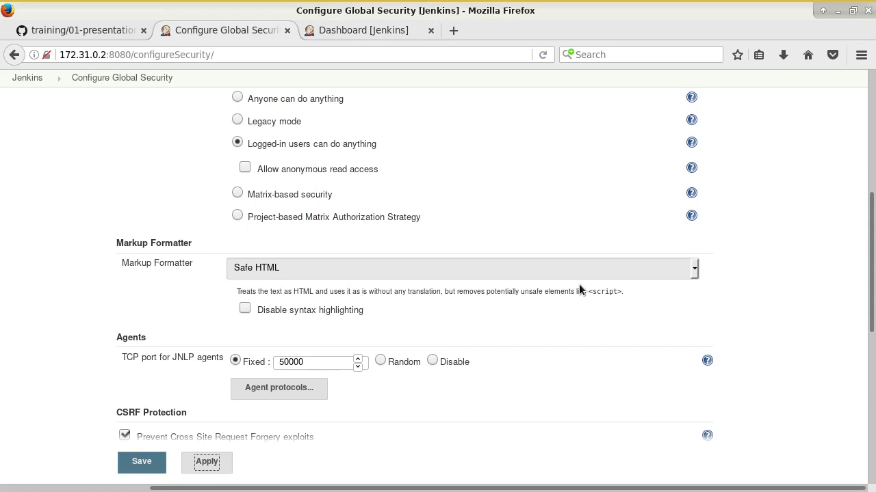
# Step: Review the CSRF Protection, CLI and Plugin Manager sections, then save the global security settings
pyautogui.scroll(-5, 550, 314)
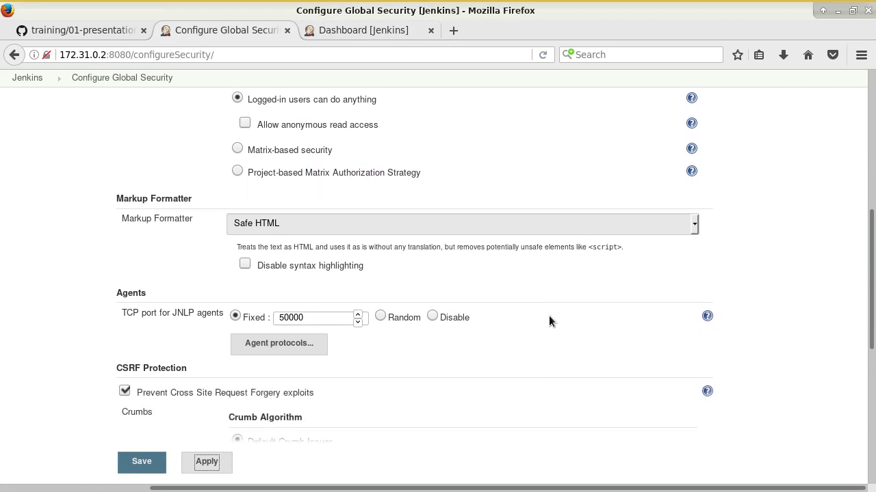
pyautogui.scroll(-2, 329, 268)
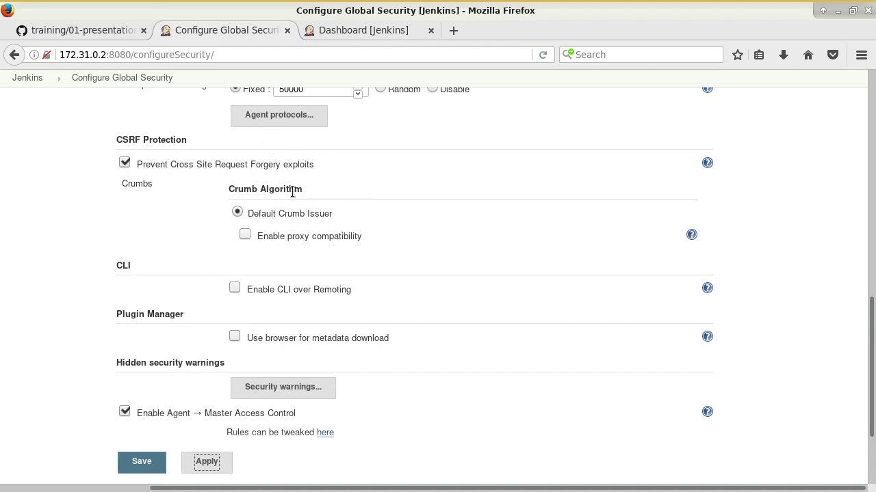
pyautogui.click(135, 139)
pyautogui.doubleClick(135, 139)
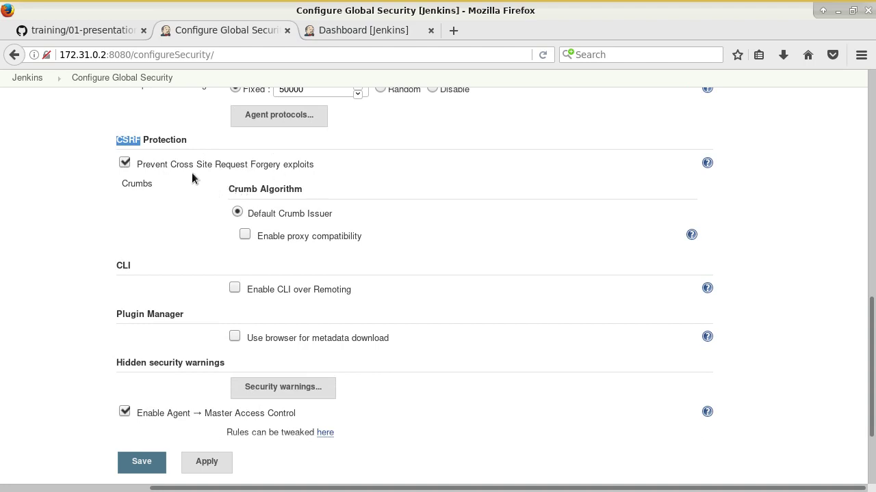
pyautogui.scroll(-1, 306, 240)
pyautogui.scroll(-2, 306, 244)
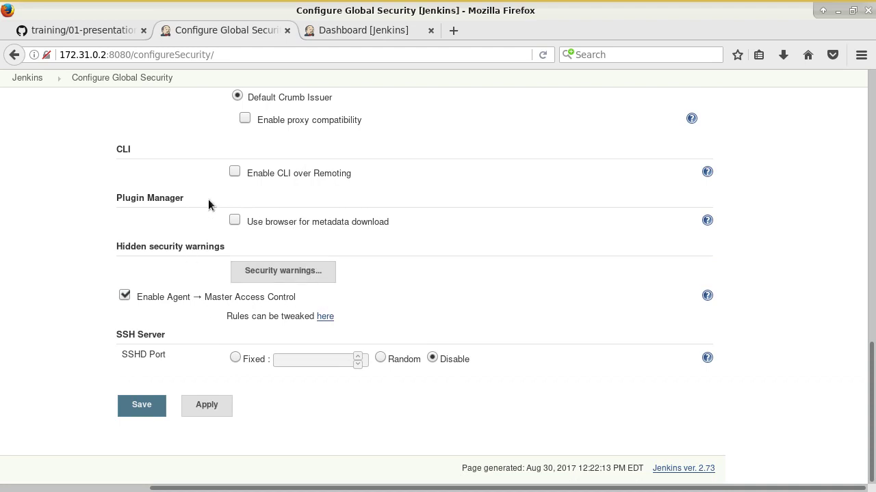
pyautogui.click(144, 407)
# Step: In the GitHub training notes, scroll down and highlight the 'Gestion des plugins' heading
pyautogui.click(80, 31)
pyautogui.scroll(-7, 203, 177)
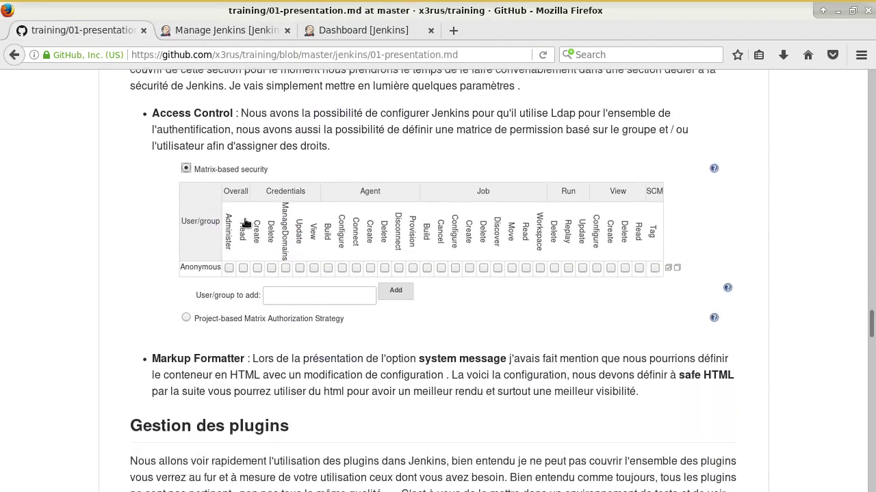
pyautogui.scroll(-3, 260, 242)
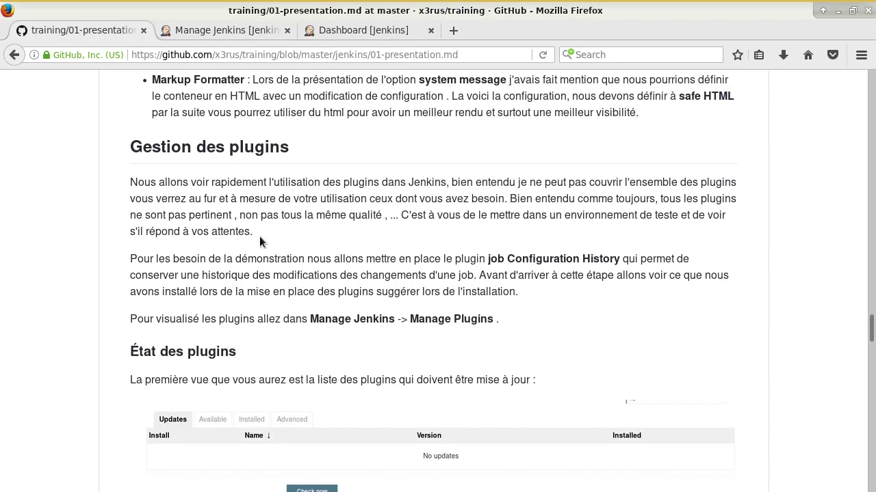
pyautogui.moveTo(129, 147); pyautogui.dragTo(334, 158)
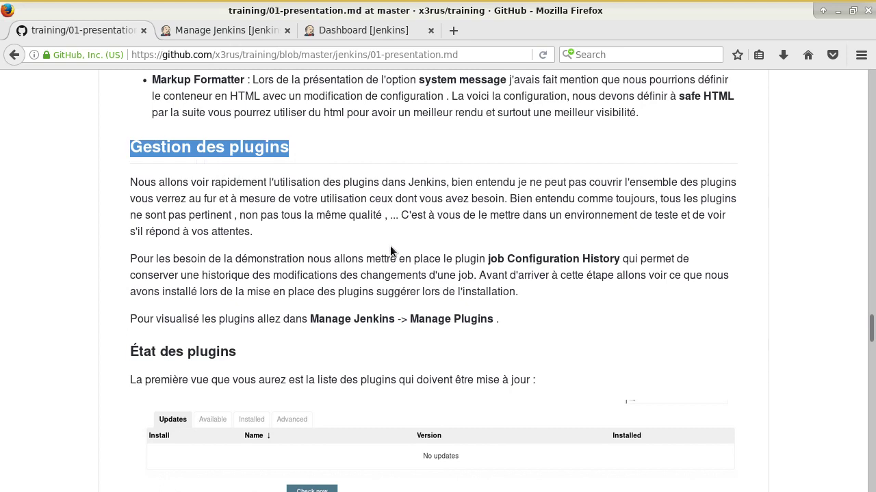
# Step: Read a little past the 'Gestion des plugins' section, then return to Manage Jenkins
pyautogui.scroll(-1, 391, 244)
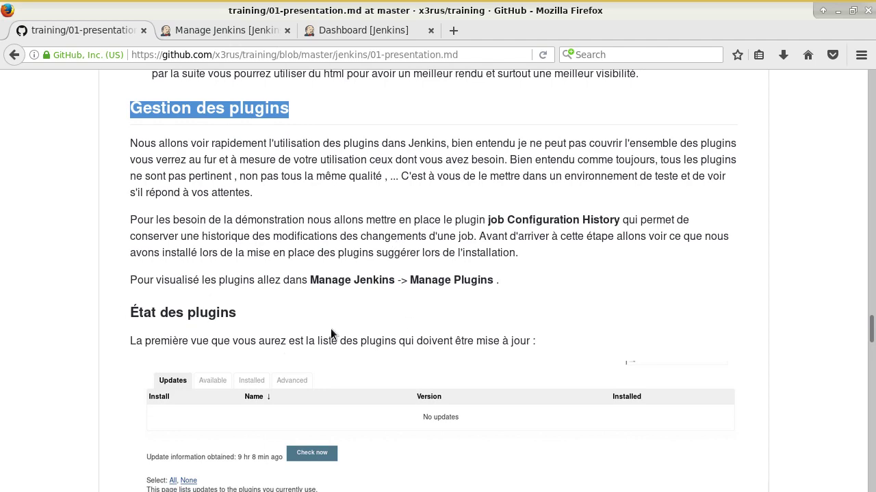
pyautogui.scroll(-1, 328, 273)
pyautogui.scroll(1, 311, 230)
pyautogui.click(226, 30)
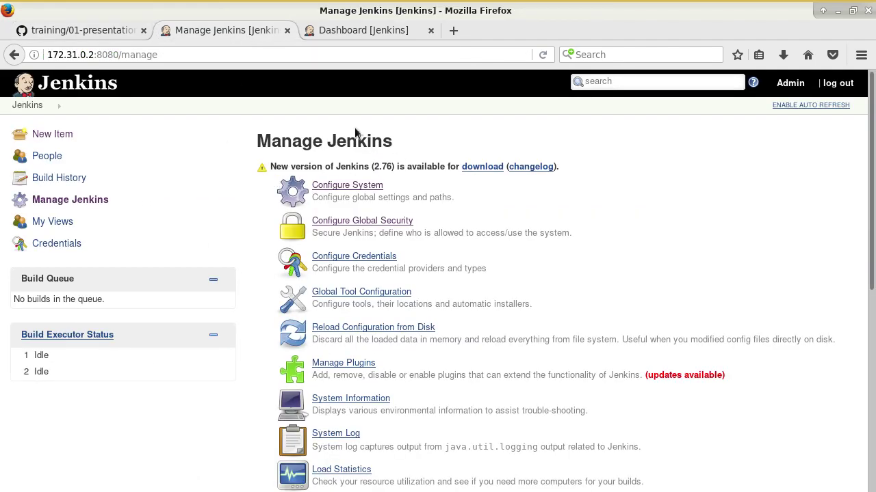
# Step: Open Manage Plugins and view, then close, the pending Jenkins notification
pyautogui.scroll(-1, 342, 267)
pyautogui.click(364, 325)
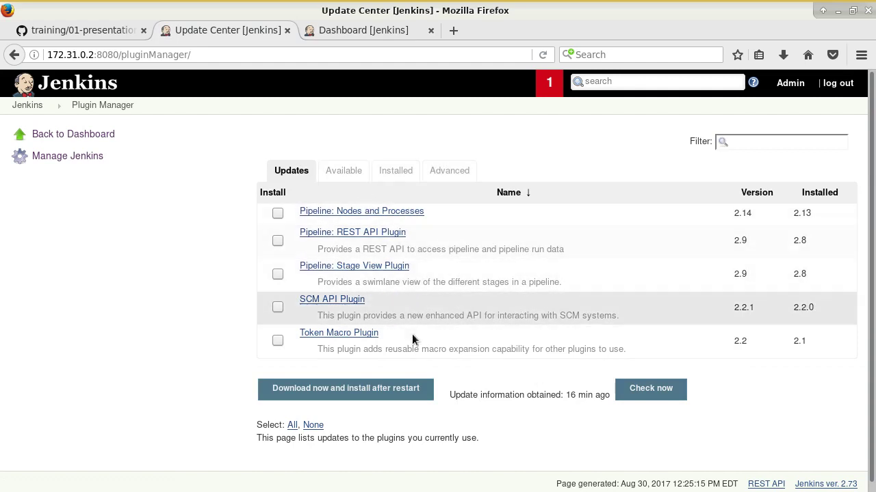
pyautogui.click(552, 84)
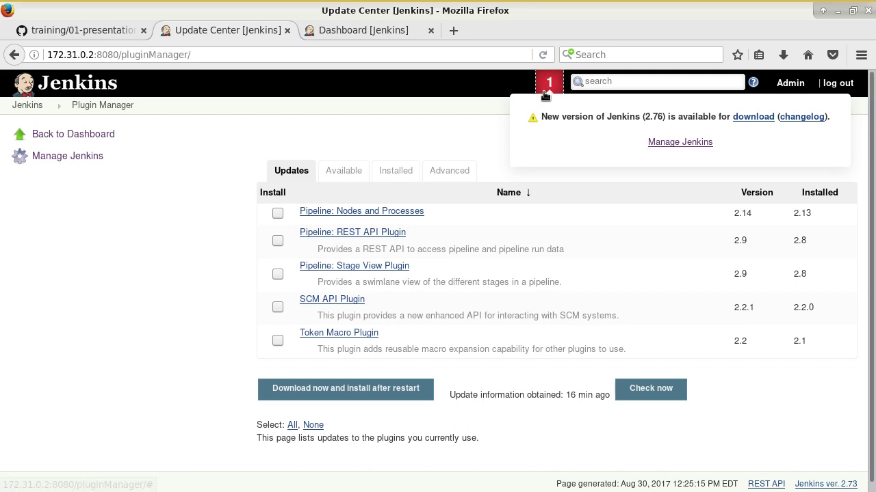
pyautogui.click(549, 86)
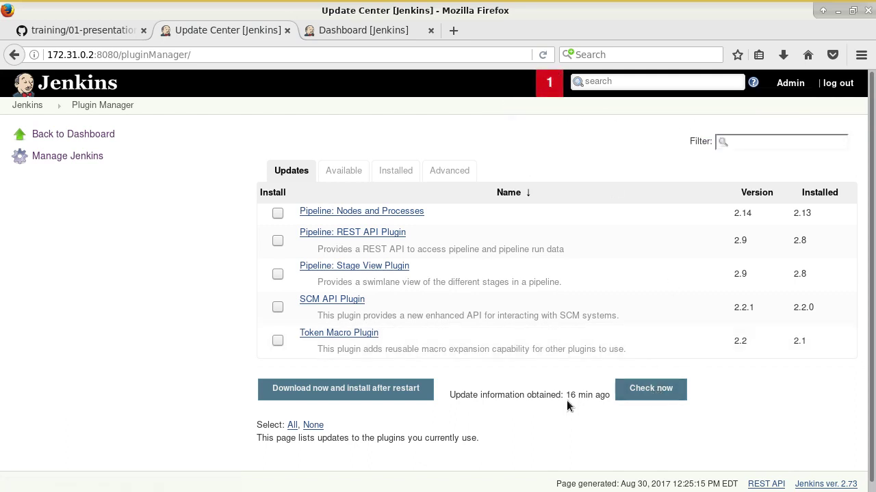
# Step: Highlight the update-information age and the Jenkins 2.76 version in the notice, then dismiss it
pyautogui.moveTo(566, 397); pyautogui.dragTo(609, 395)
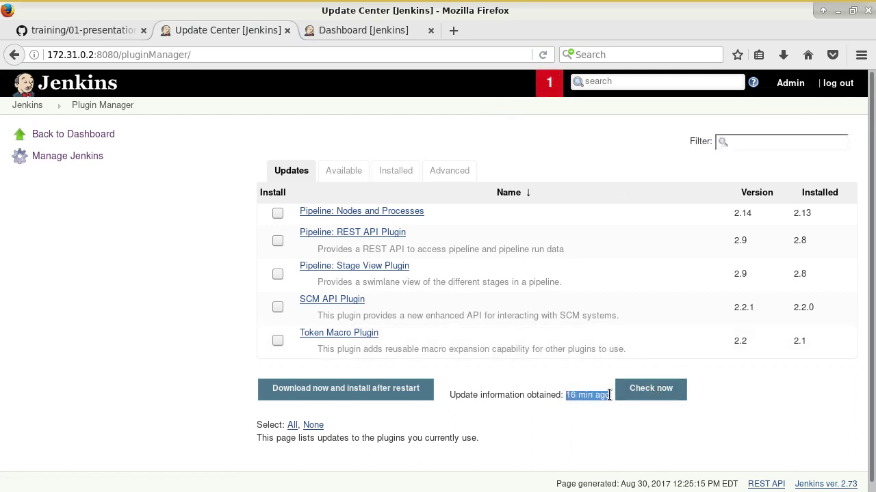
pyautogui.click(545, 91)
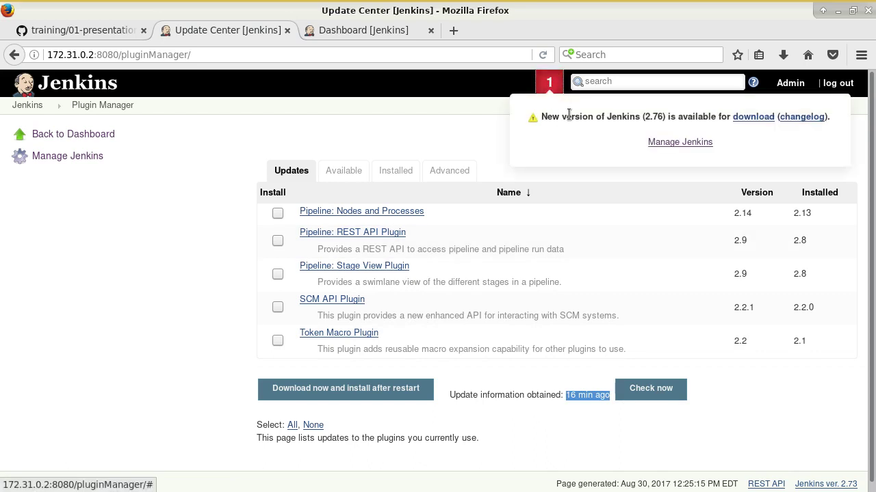
pyautogui.moveTo(642, 116); pyautogui.dragTo(683, 118)
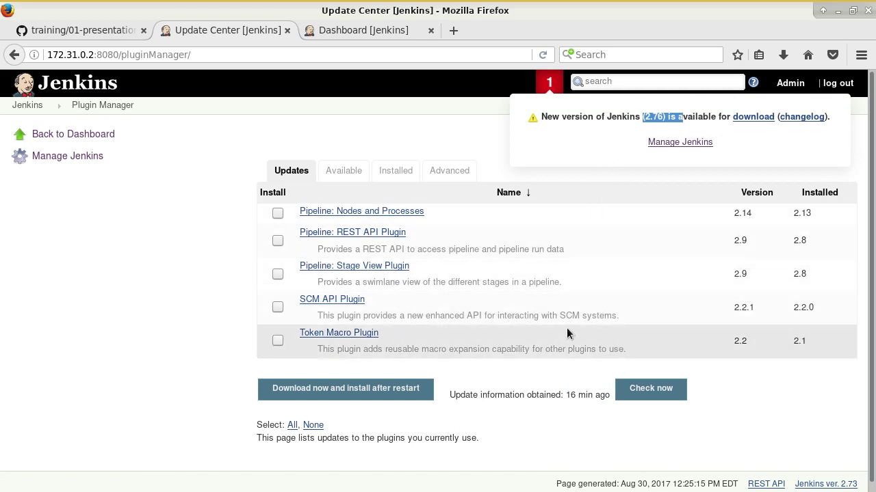
pyautogui.click(412, 129)
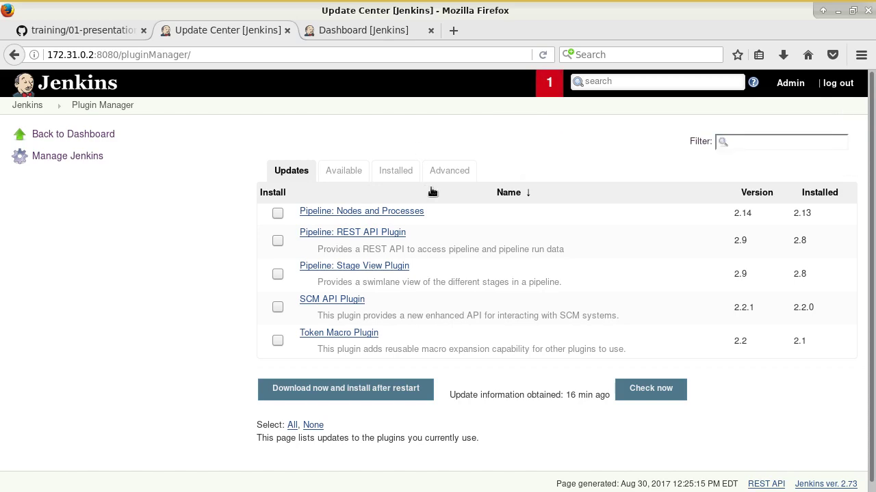
# Step: Glance through the GitHub training notes and return to the Plugin Manager
pyautogui.click(98, 30)
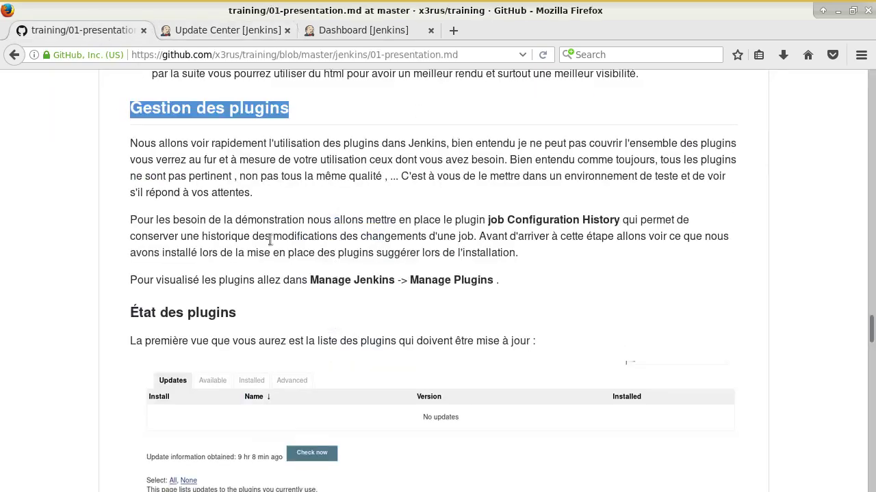
pyautogui.scroll(-5, 323, 302)
pyautogui.scroll(-3, 402, 362)
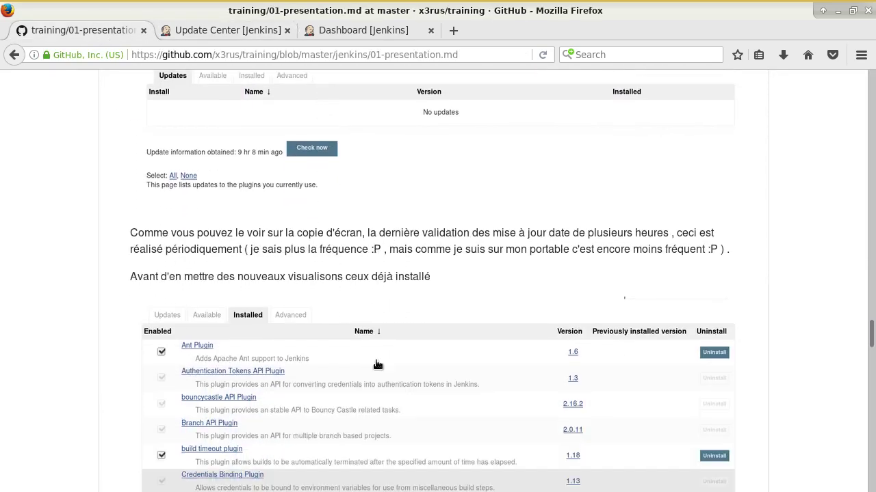
pyautogui.click(258, 30)
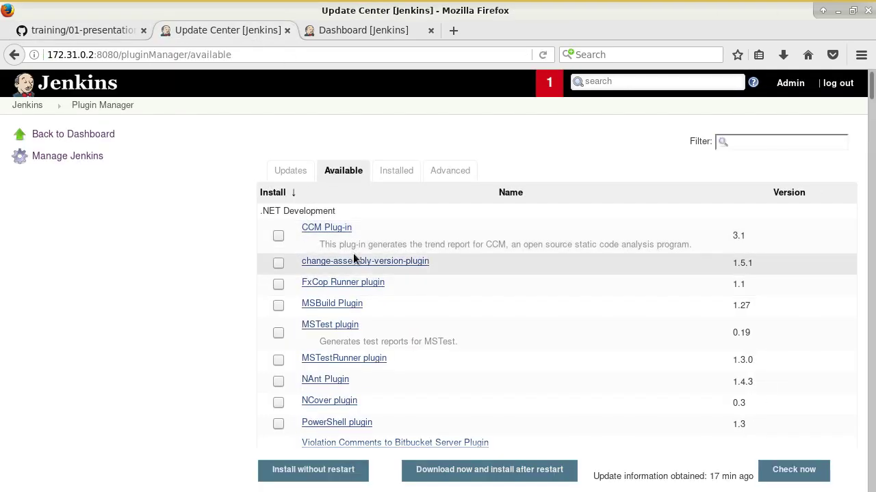
# Step: Browse down the Available plugins list in the Plugin Manager
pyautogui.scroll(-10, 399, 260)
pyautogui.scroll(-15, 387, 281)
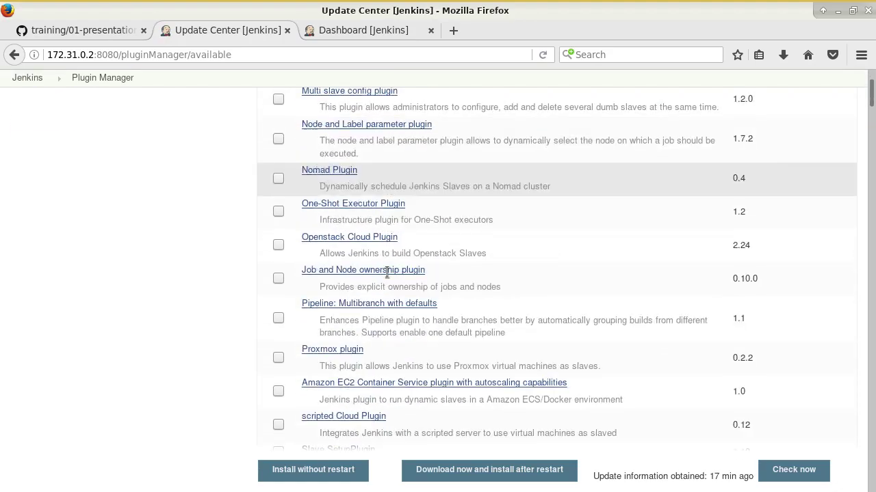
pyautogui.scroll(-3, 502, 349)
pyautogui.scroll(-20, 502, 348)
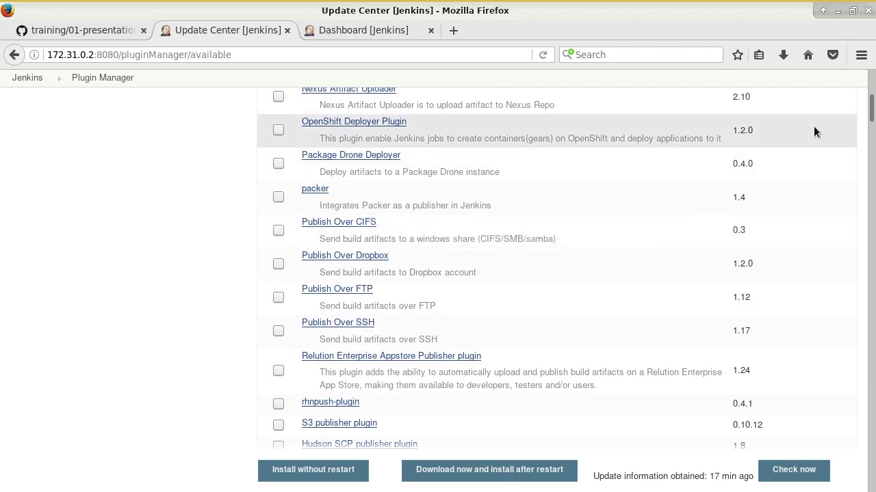
pyautogui.scroll(-1, 815, 131)
pyautogui.moveTo(871, 108); pyautogui.dragTo(872, 79)
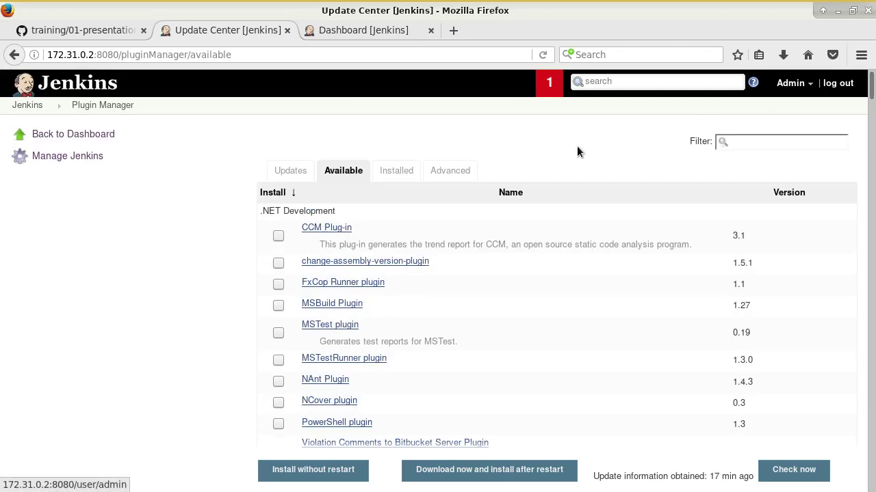
# Step: Show the Installed plugins tab and scroll through plugins like Ant Plugin 1.7
pyautogui.click(414, 171)
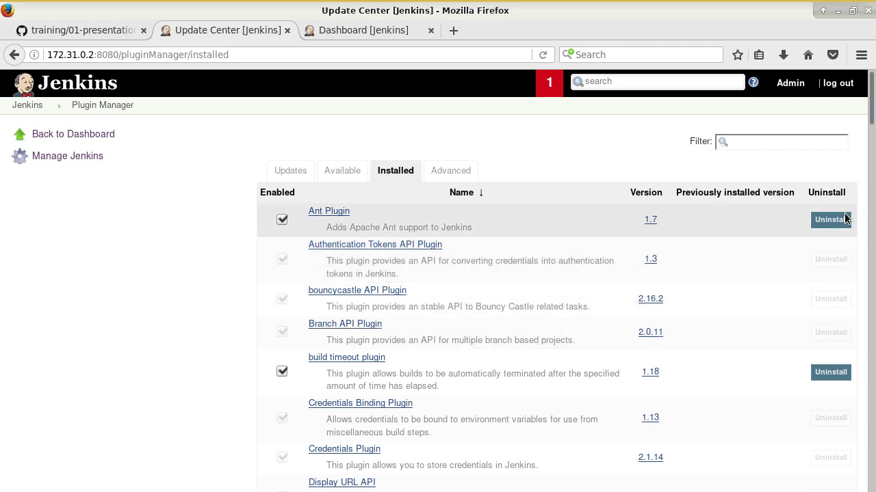
pyautogui.scroll(-5, 542, 343)
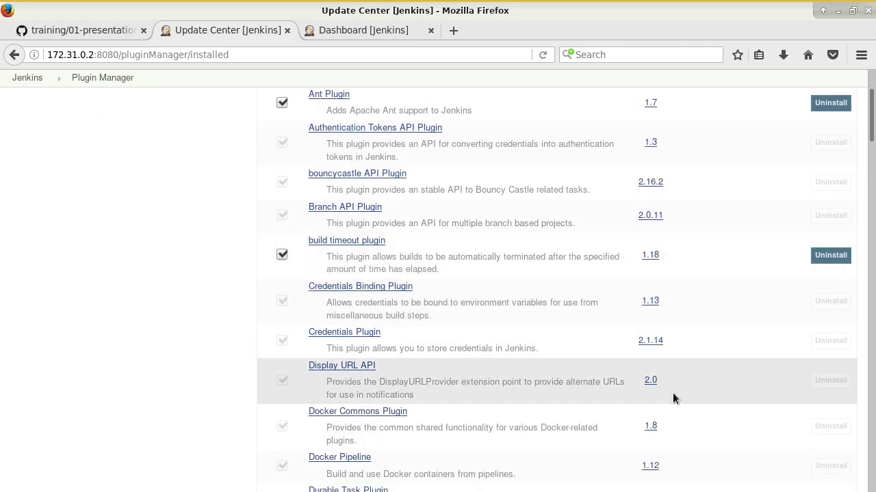
pyautogui.scroll(-3, 614, 433)
pyautogui.scroll(-3, 691, 409)
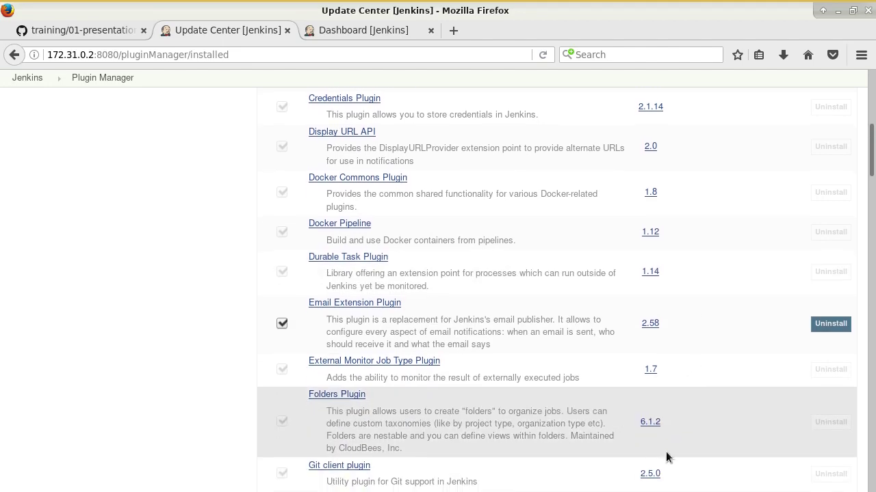
pyautogui.scroll(-4, 663, 458)
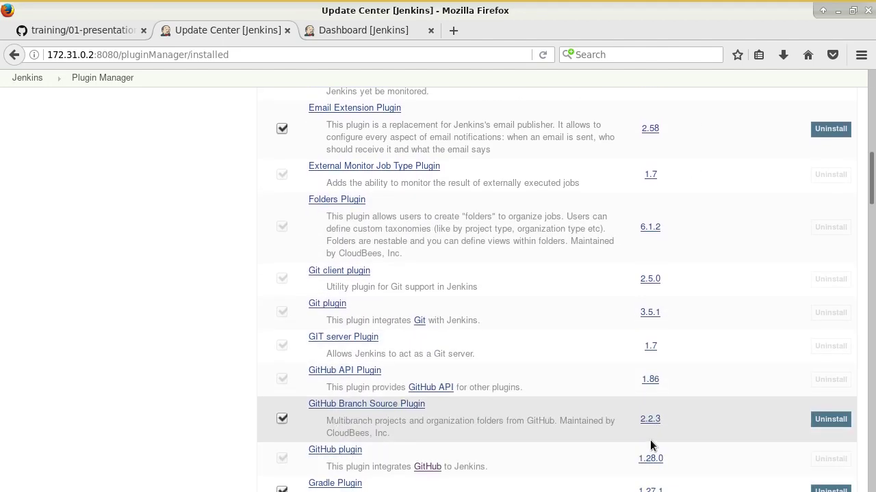
pyautogui.scroll(10, 646, 443)
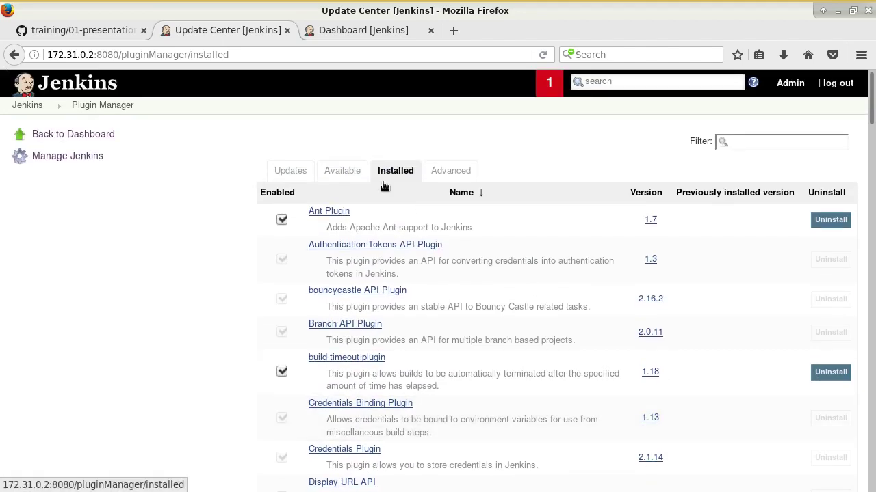
# Step: Open the Plugin Manager's Advanced page, check the GitHub notes, then show the Jenkins dashboard
pyautogui.click(432, 172)
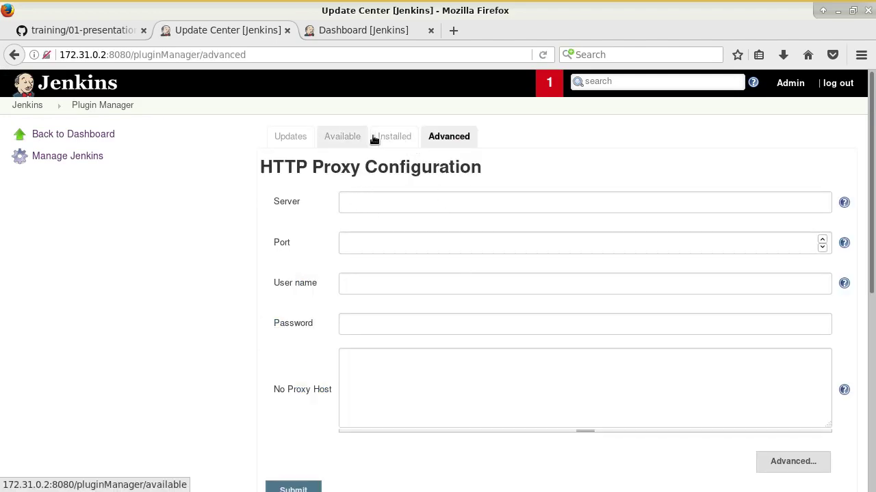
pyautogui.click(99, 33)
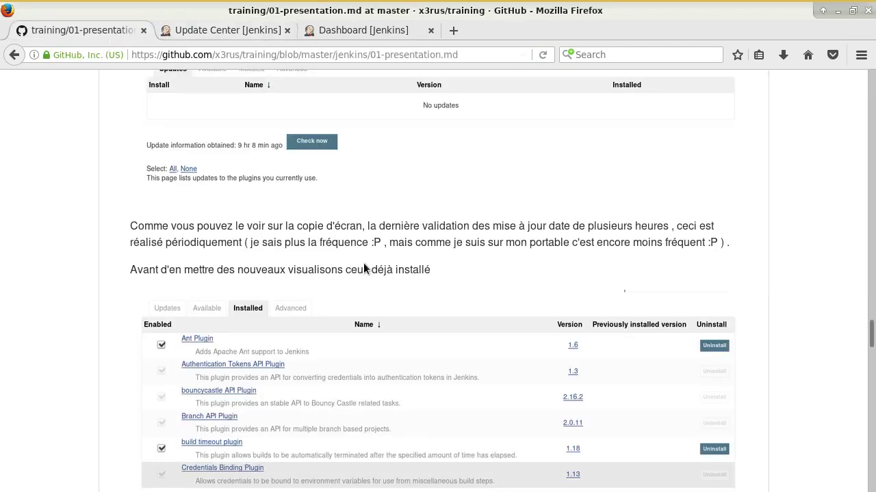
pyautogui.scroll(-5, 491, 322)
pyautogui.scroll(-2, 490, 325)
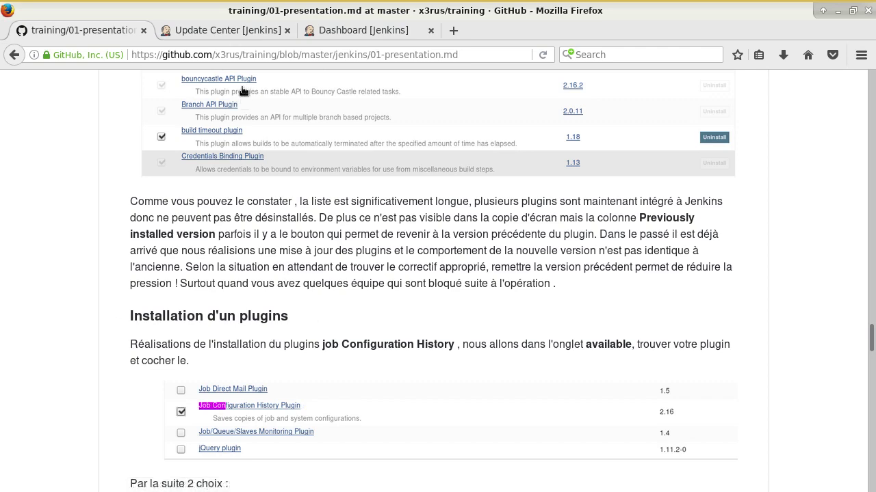
pyautogui.click(224, 26)
pyautogui.click(363, 30)
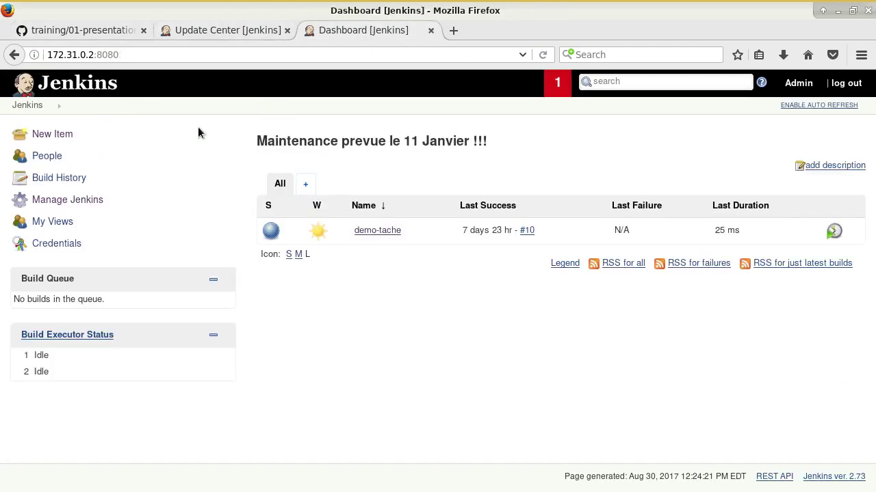
# Step: Open demo-tache, select 'job Config' in the training notes, and return to the Plugin Manager
pyautogui.click(377, 231)
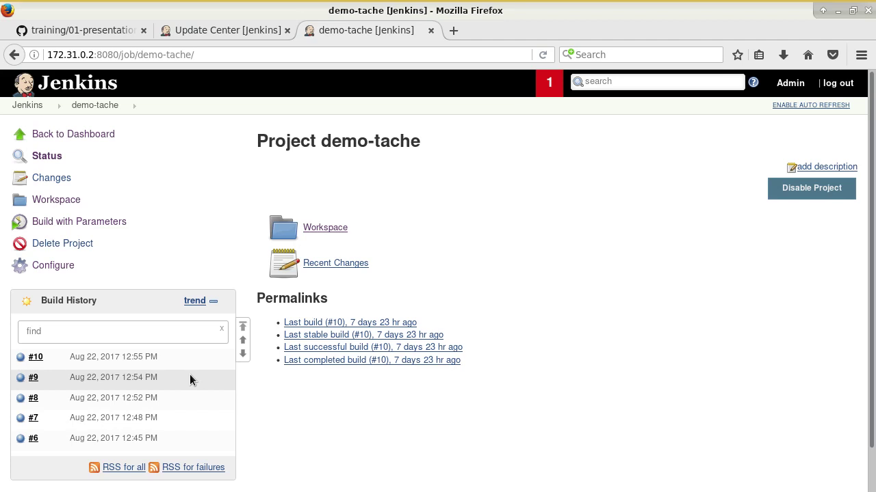
pyautogui.click(80, 35)
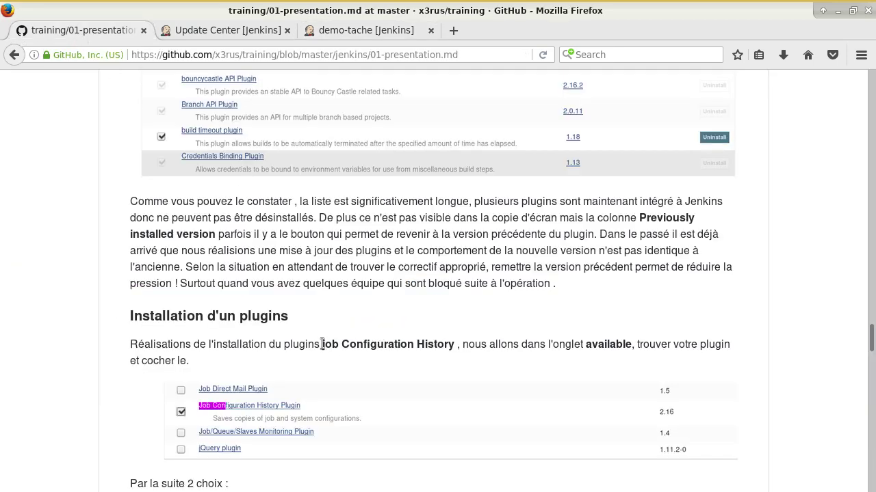
pyautogui.moveTo(322, 344); pyautogui.dragTo(377, 344)
pyautogui.hotkey('ctrl', 'c')
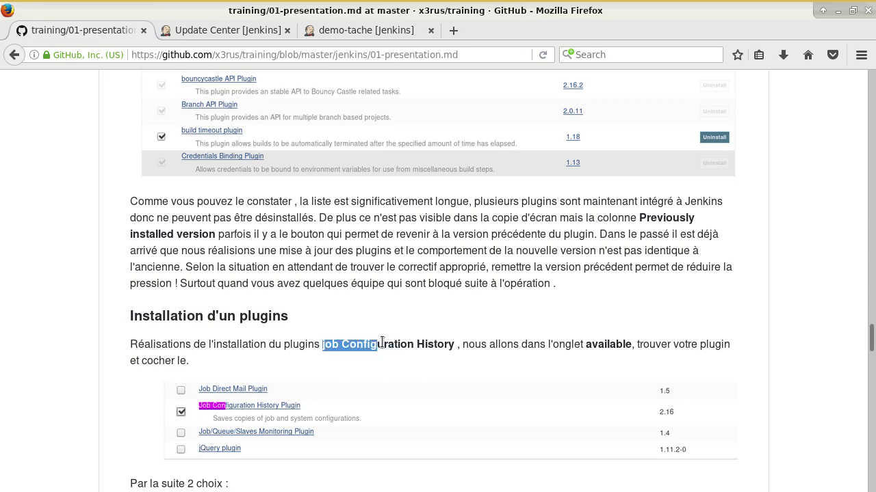
pyautogui.click(226, 30)
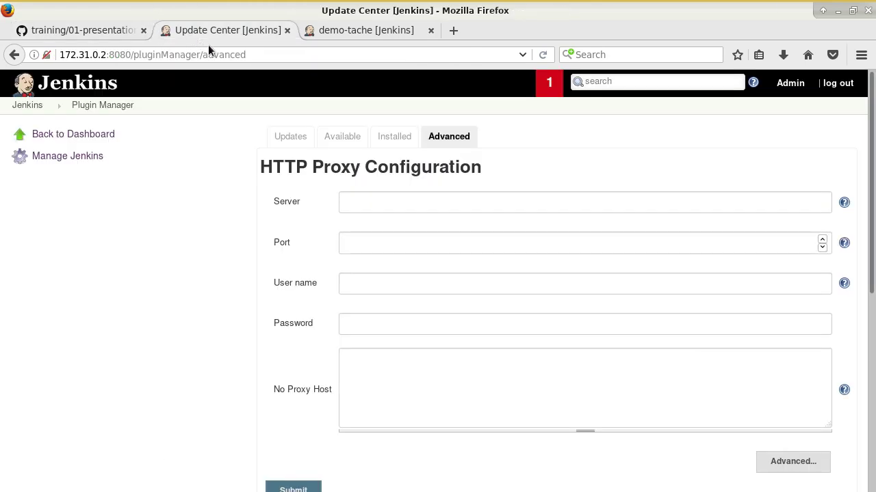
# Step: Filter Available plugins by 'job Config' and open the Job Configuration History Plugin page separately
pyautogui.click(353, 140)
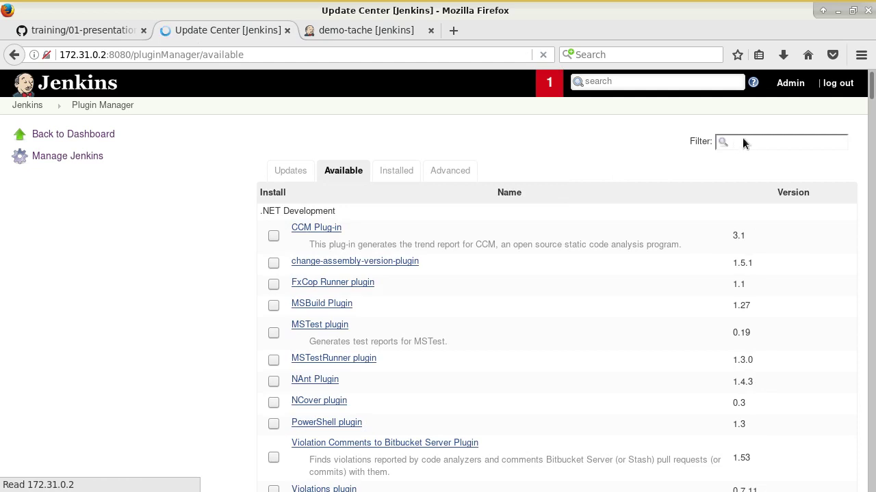
pyautogui.middleClick(746, 140)
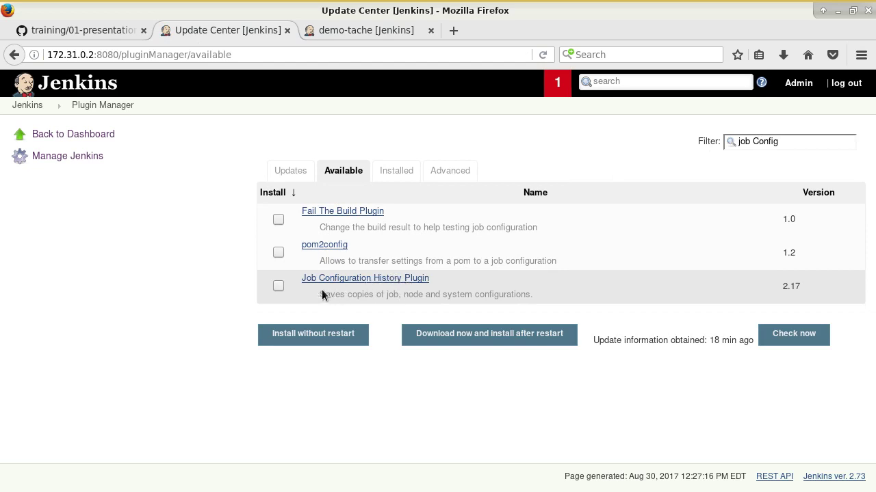
pyautogui.moveTo(320, 294); pyautogui.dragTo(551, 297)
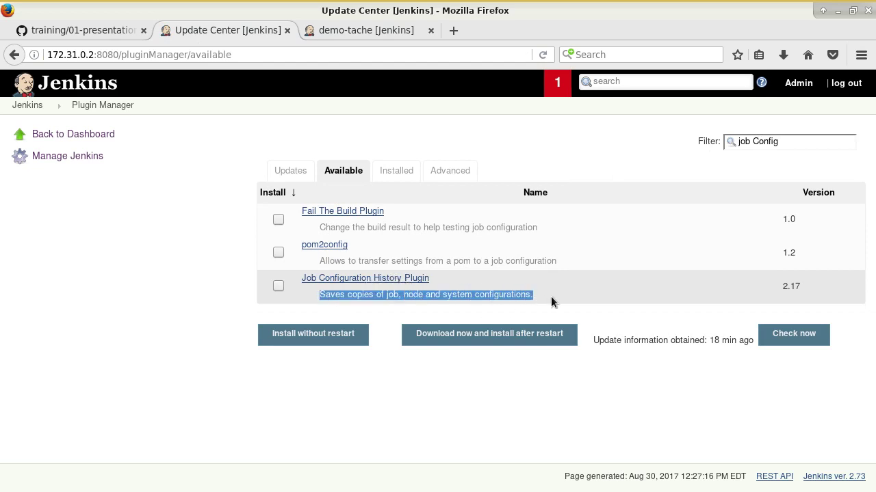
pyautogui.middleClick(406, 278)
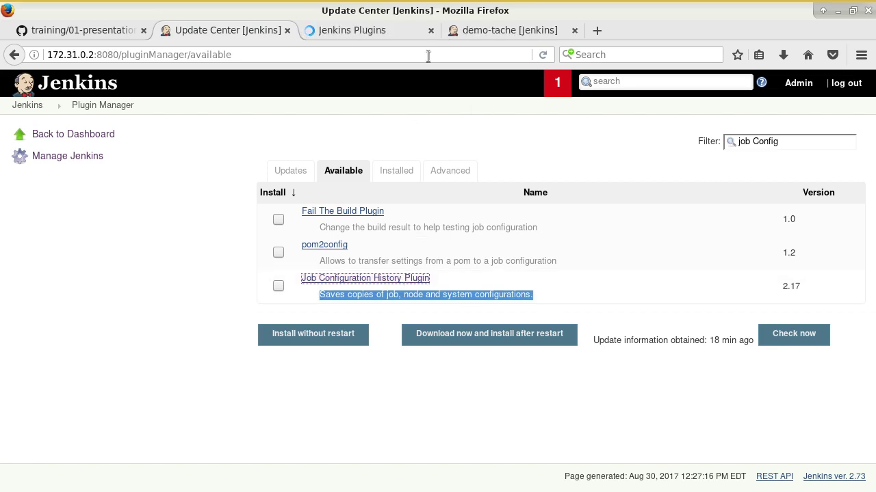
pyautogui.click(381, 26)
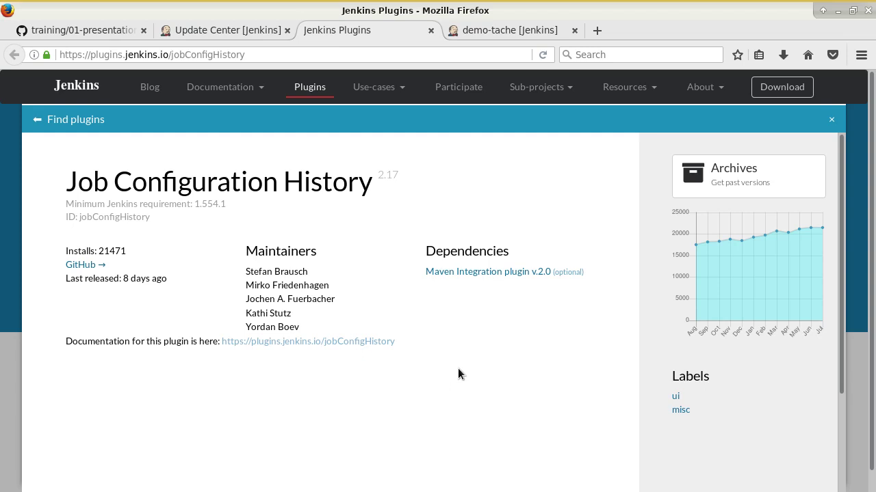
# Step: Open the Job Configuration History plugin's documentation page in a new tab and skim it
pyautogui.scroll(-3, 378, 402)
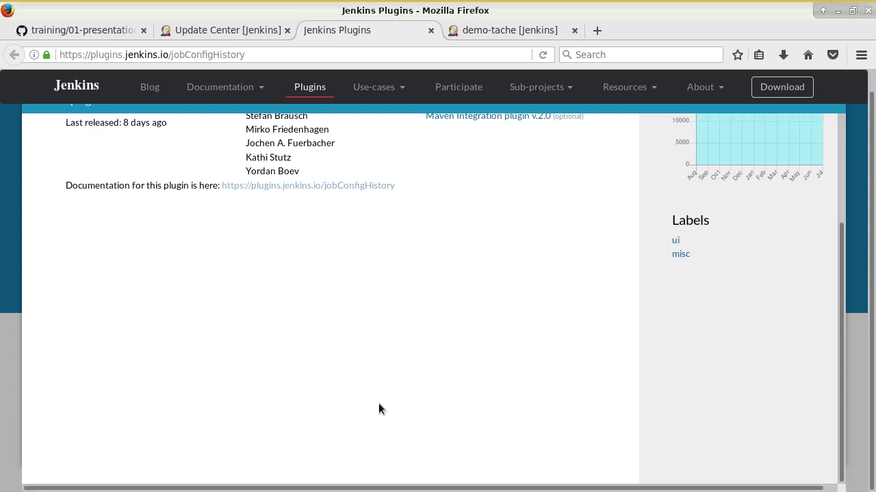
pyautogui.scroll(2, 382, 403)
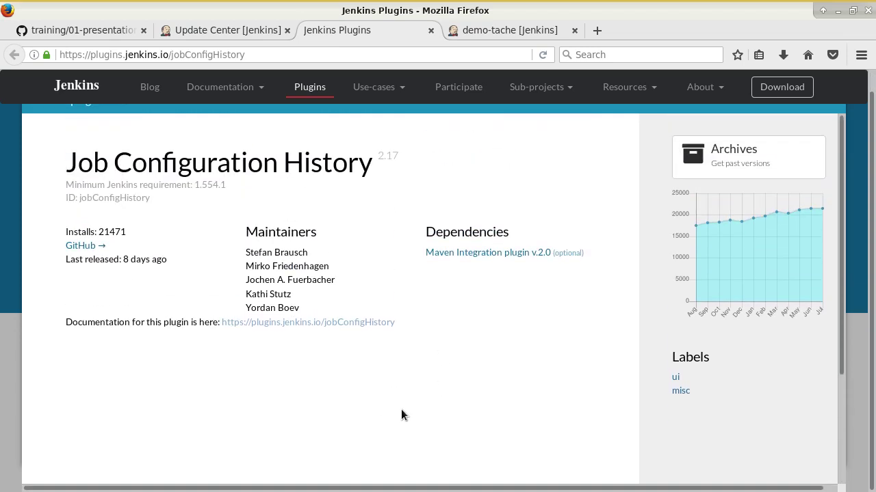
pyautogui.middleClick(257, 322)
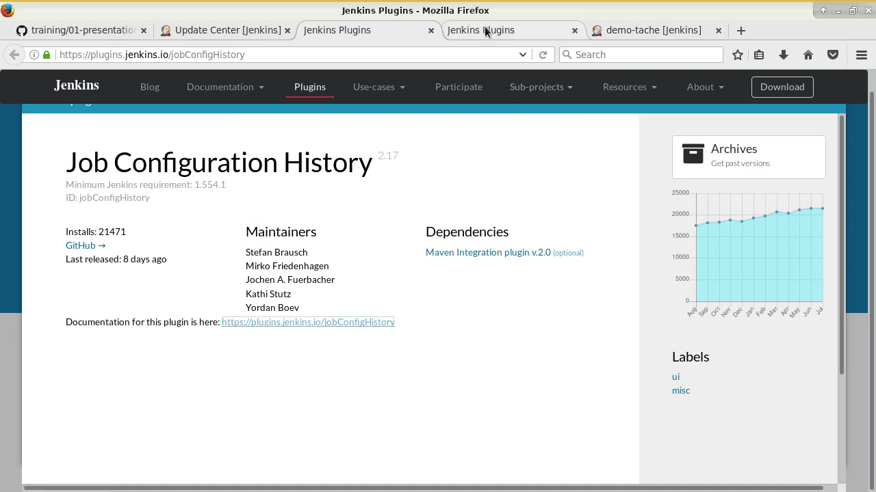
pyautogui.click(485, 29)
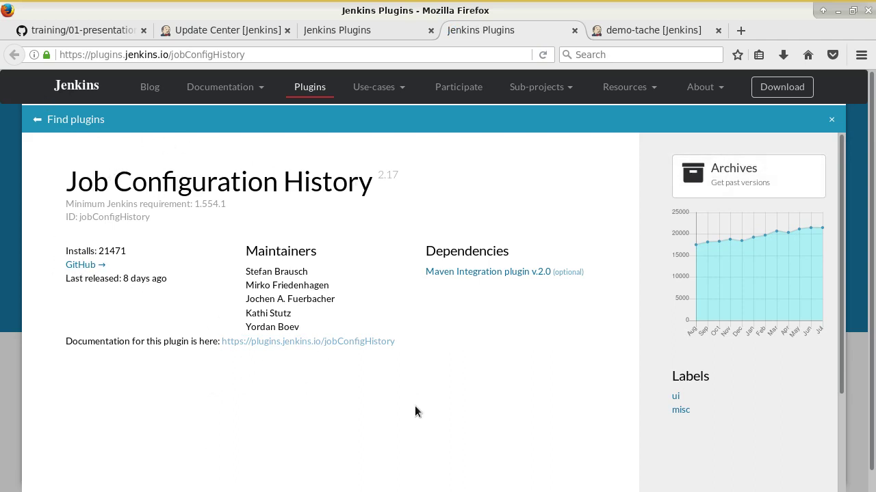
pyautogui.scroll(-4, 269, 377)
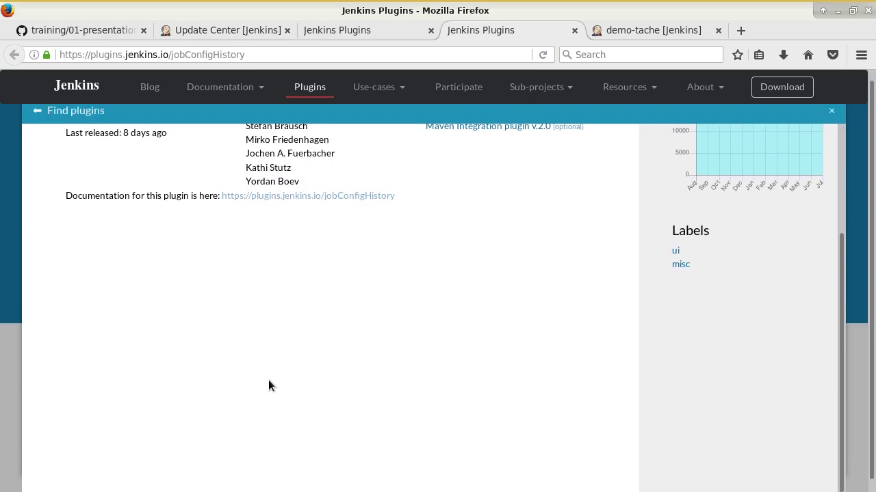
pyautogui.scroll(4, 268, 379)
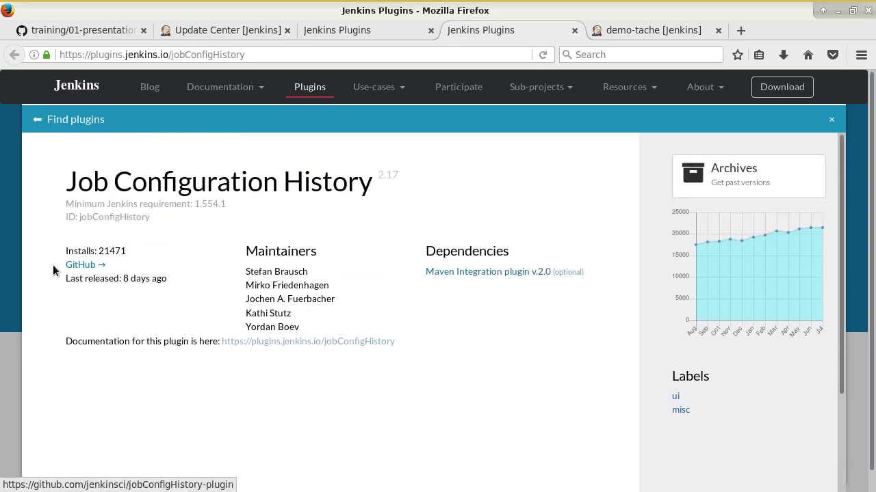
# Step: Look at the plugin's GitHub repository, then highlight its last release date on the details page
pyautogui.click(85, 266)
pyautogui.scroll(-12, 429, 317)
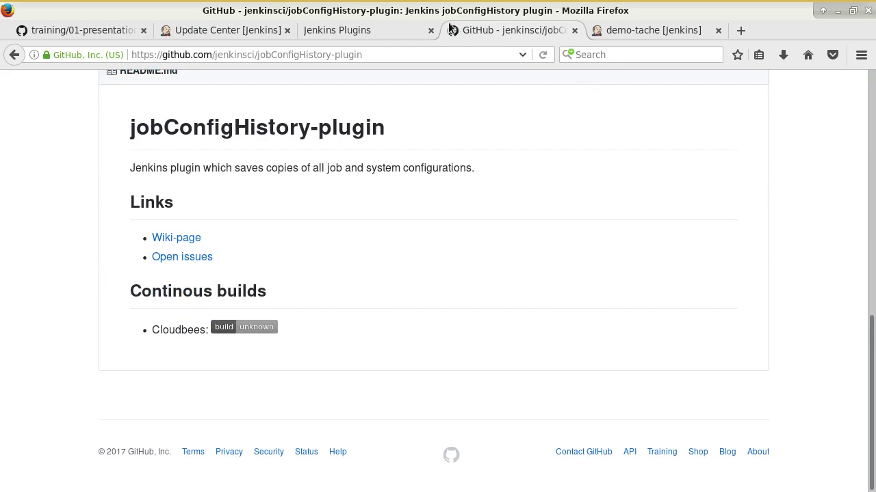
pyautogui.click(337, 30)
pyautogui.scroll(-3, 372, 324)
pyautogui.scroll(3, 364, 314)
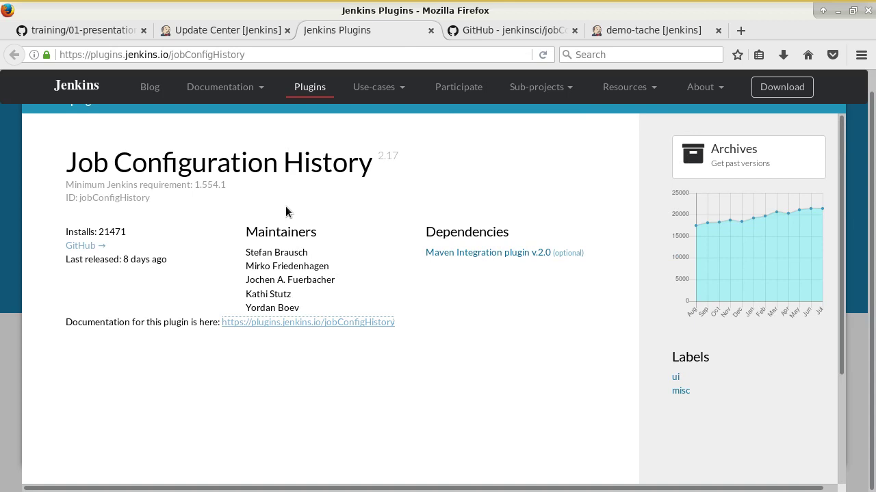
pyautogui.moveTo(156, 259)
pyautogui.mouseDown()
pyautogui.moveTo(114, 258)
pyautogui.moveTo(170, 259)
pyautogui.mouseUp()
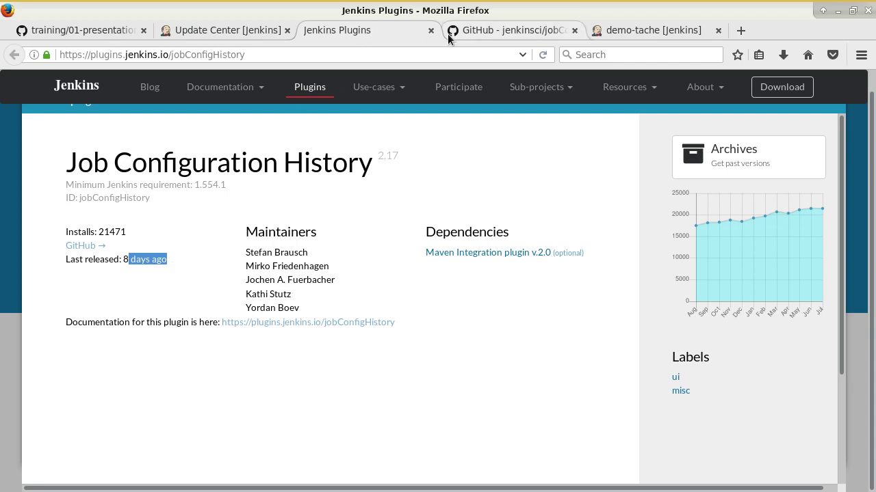
# Step: Browse the documentation link and the archive of past versions, then return to the Jenkins plugin list
pyautogui.scroll(-1, 329, 301)
pyautogui.scroll(-3, 329, 301)
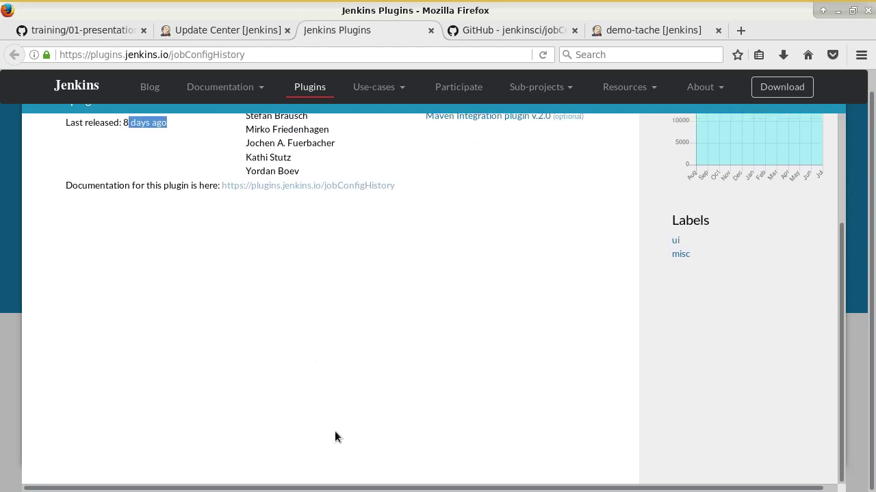
pyautogui.scroll(3, 501, 384)
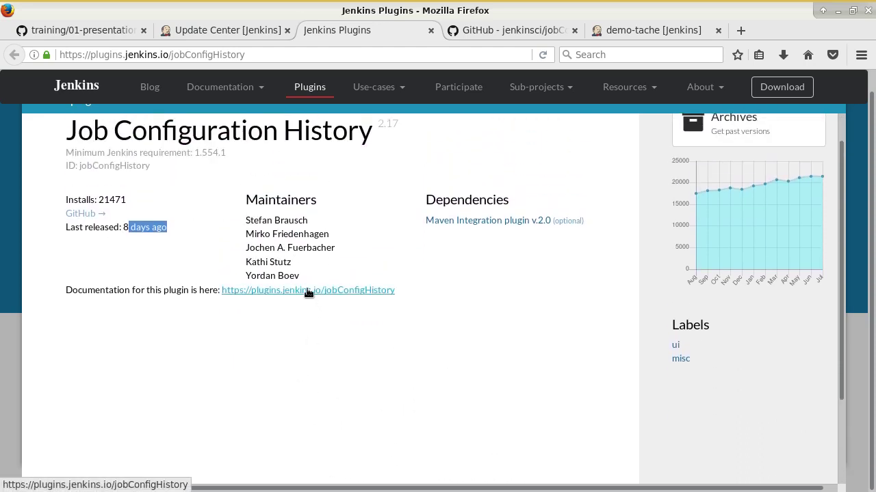
pyautogui.click(307, 290)
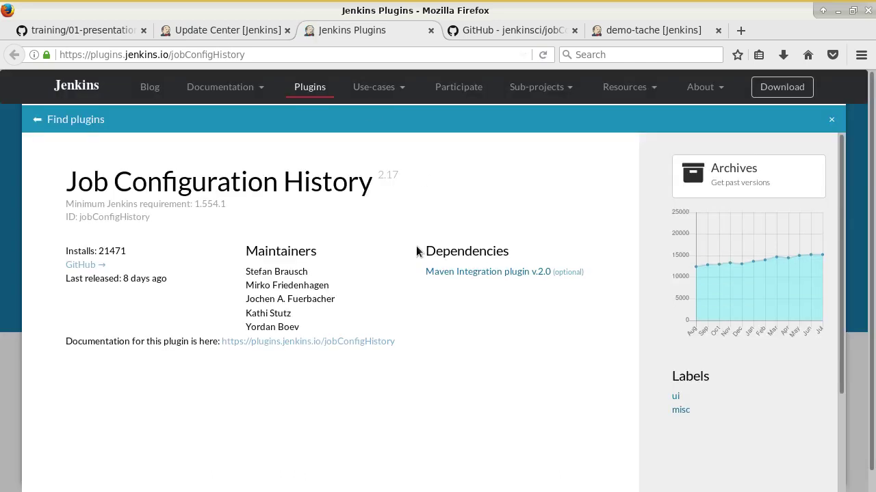
pyautogui.scroll(-3, 431, 290)
pyautogui.scroll(3, 478, 284)
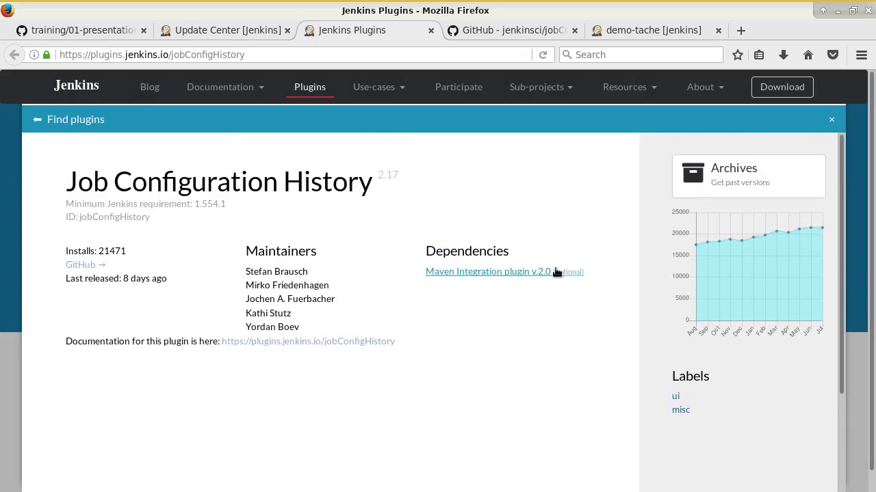
pyautogui.click(718, 179)
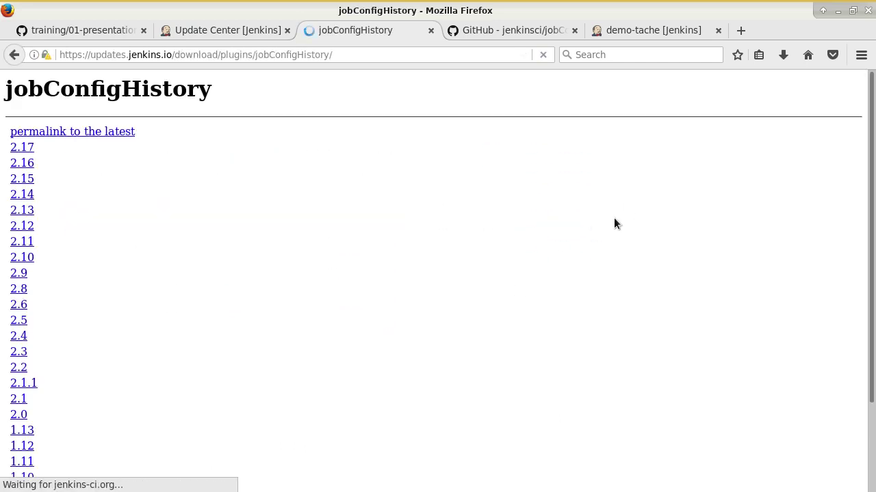
pyautogui.scroll(-4, 107, 289)
pyautogui.scroll(4, 128, 303)
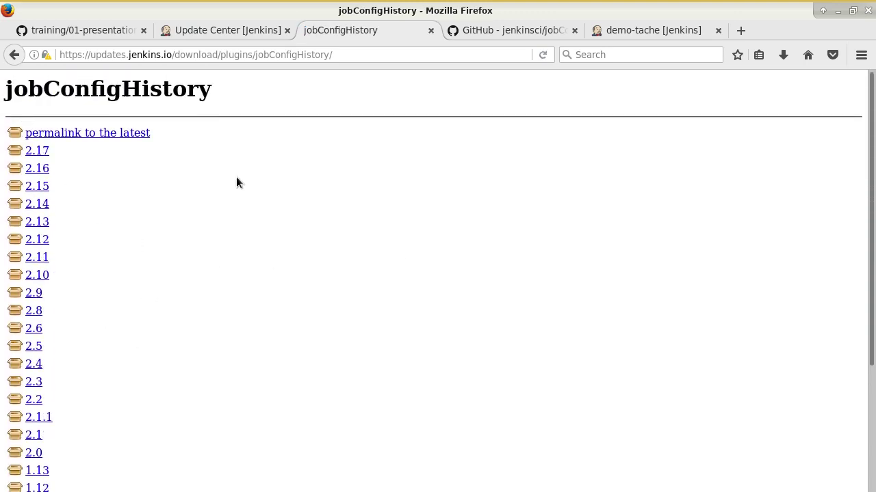
pyautogui.click(248, 29)
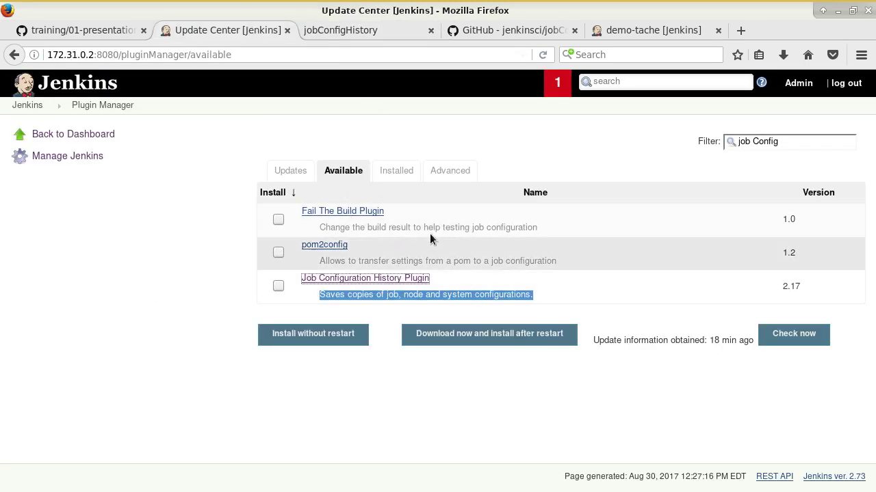
# Step: Install the Job Configuration History Plugin after restart, with Jenkins restarting once installation completes
pyautogui.click(278, 286)
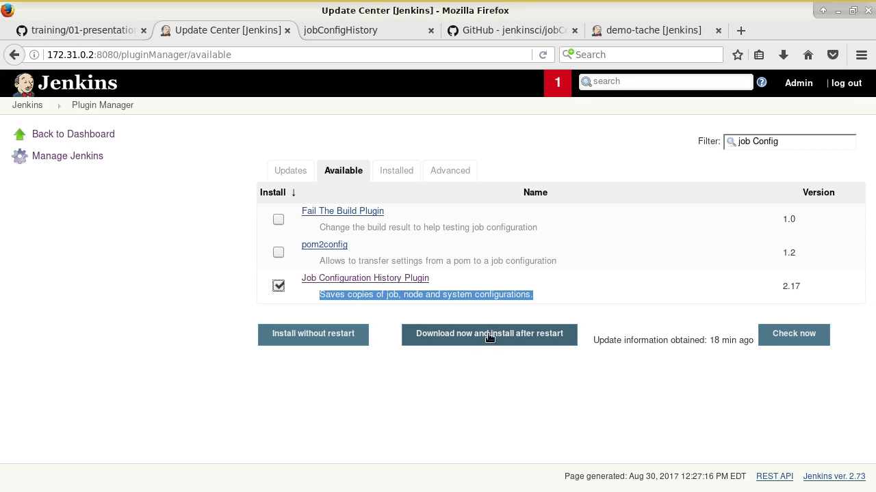
pyautogui.click(490, 333)
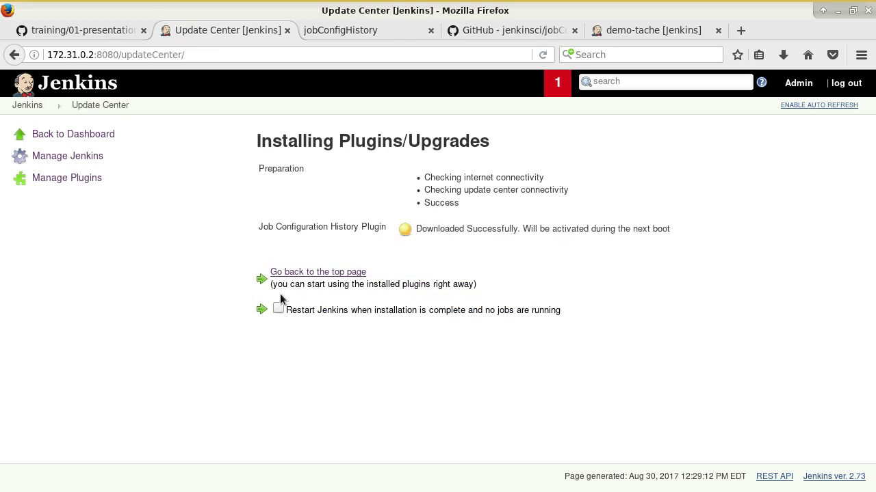
pyautogui.click(278, 297)
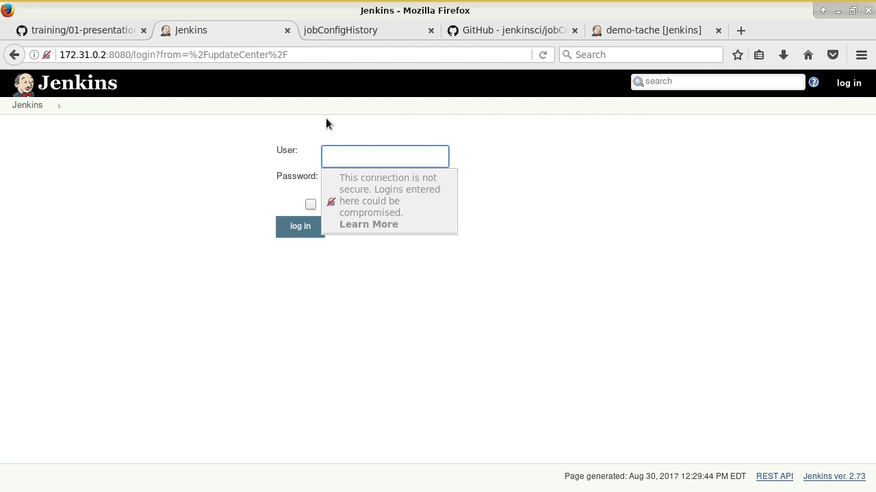
# Step: Sign in with the administrator username and password, declining Firefox's offer to save the login
pyautogui.write('admin')
pyautogui.press('Tab')
pyautogui.write('admin12')
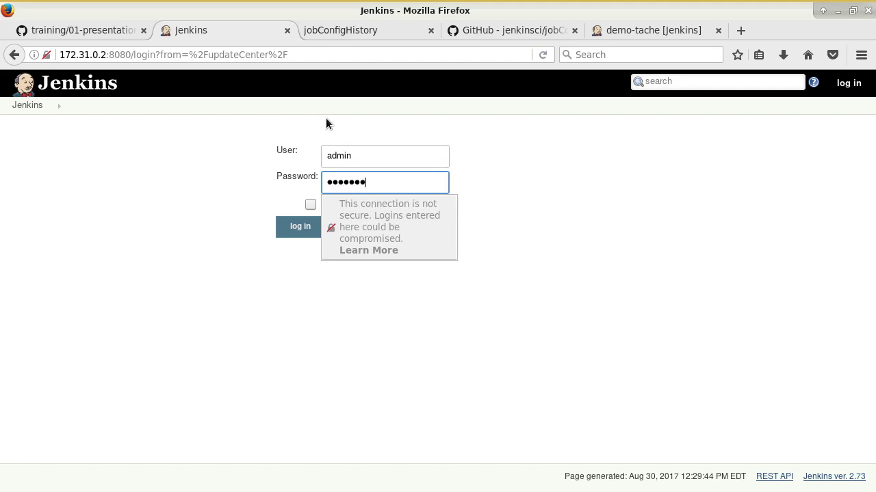
pyautogui.press('Return')
pyautogui.click(102, 205)
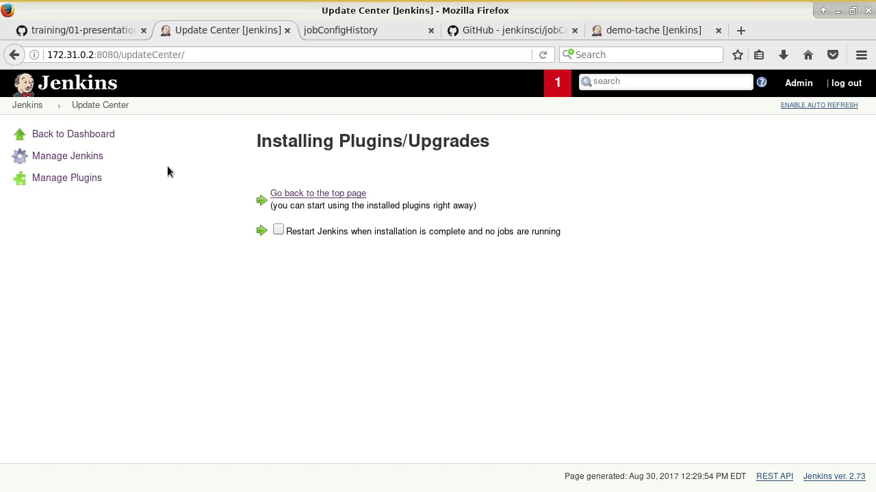
# Step: Go back to the Jenkins dashboard
pyautogui.click(28, 106)
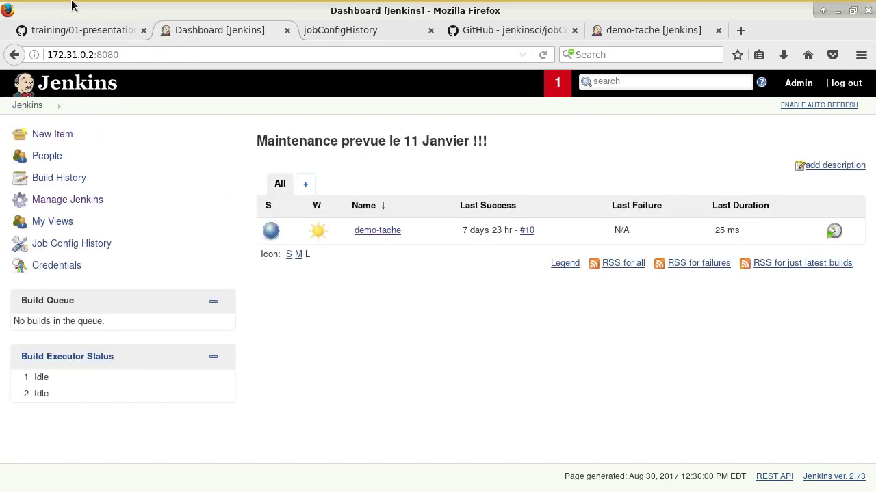
pyautogui.click(93, 9)
pyautogui.click(94, 8)
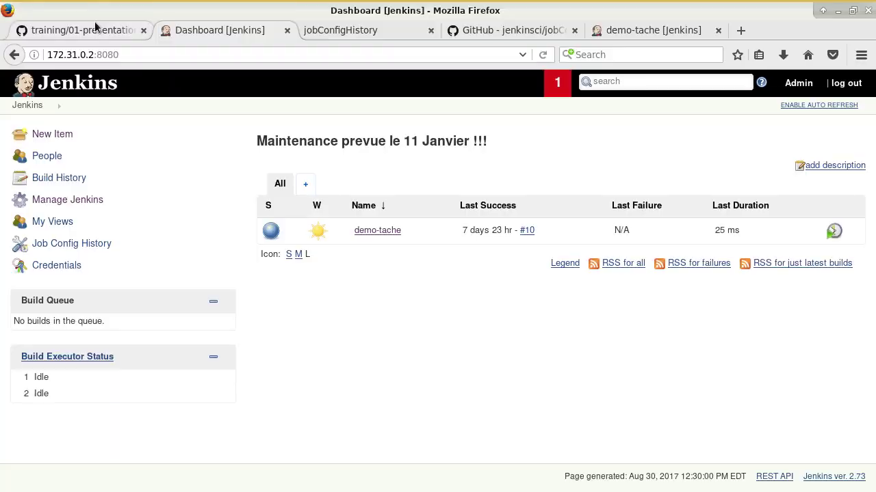
pyautogui.click(95, 27)
pyautogui.scroll(-13, 273, 278)
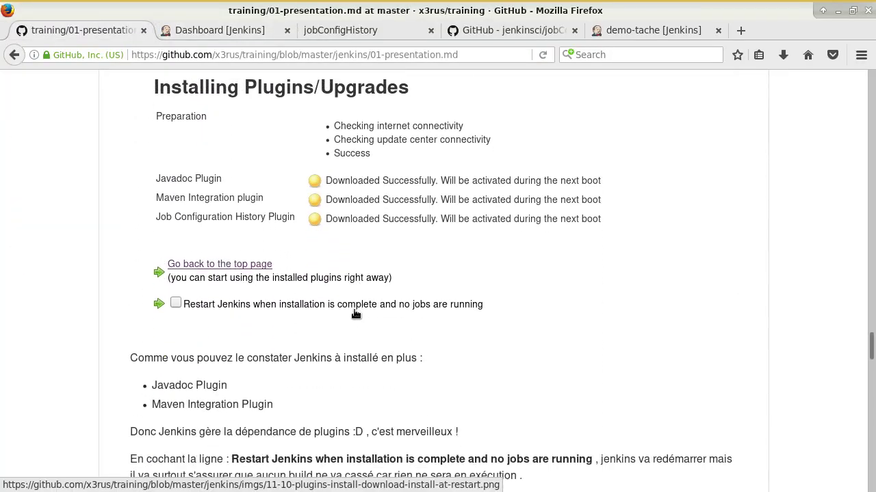
pyautogui.scroll(-5, 359, 299)
pyautogui.scroll(4, 360, 298)
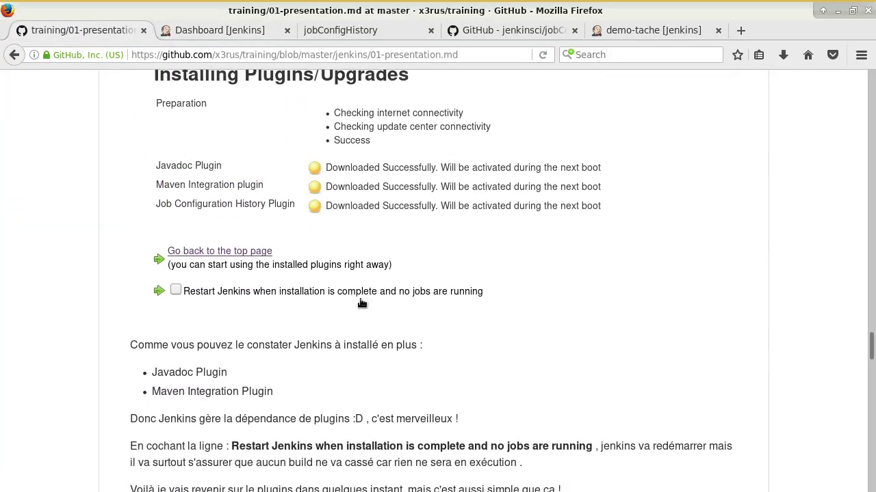
pyautogui.scroll(3, 361, 294)
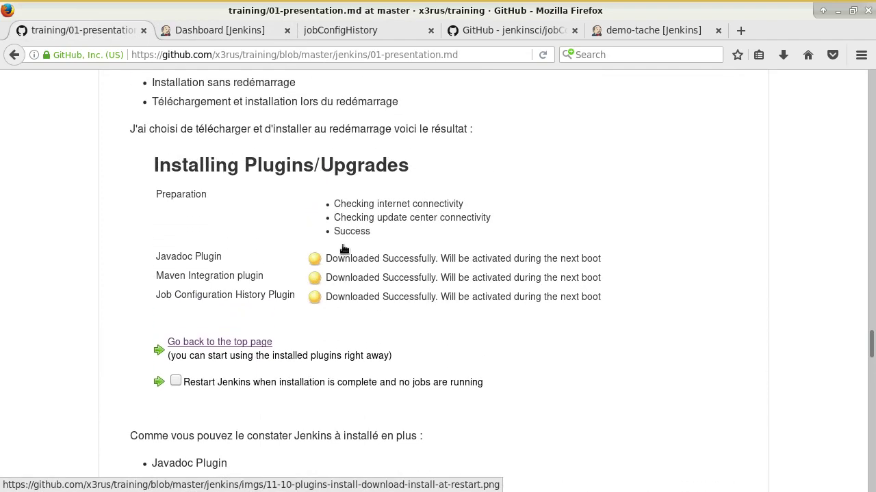
pyautogui.scroll(1, 264, 294)
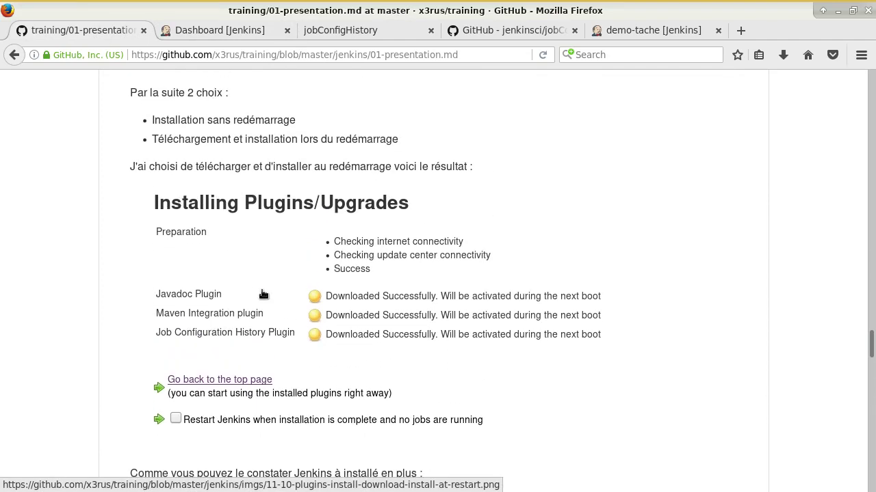
pyautogui.scroll(1, 299, 307)
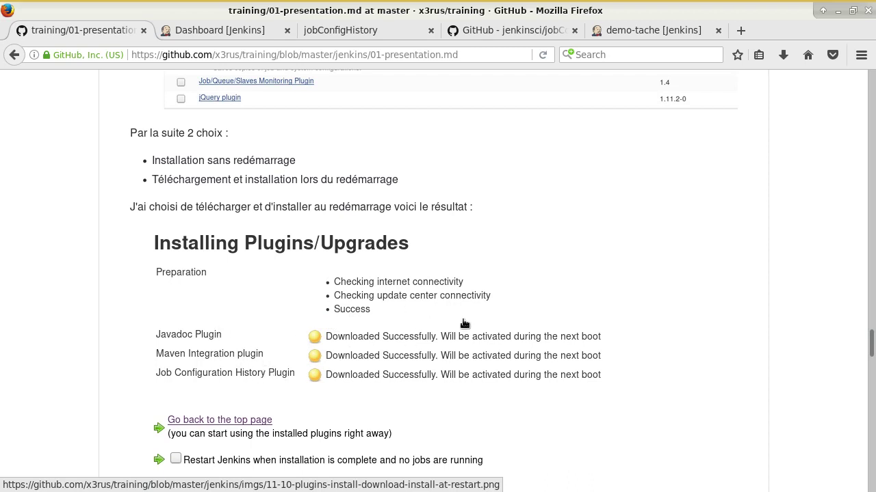
pyautogui.scroll(-9, 397, 298)
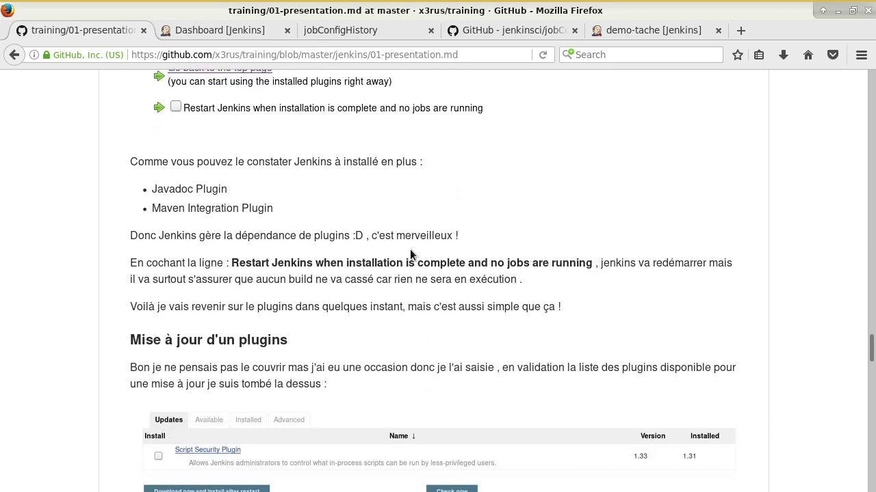
pyautogui.scroll(-4, 410, 249)
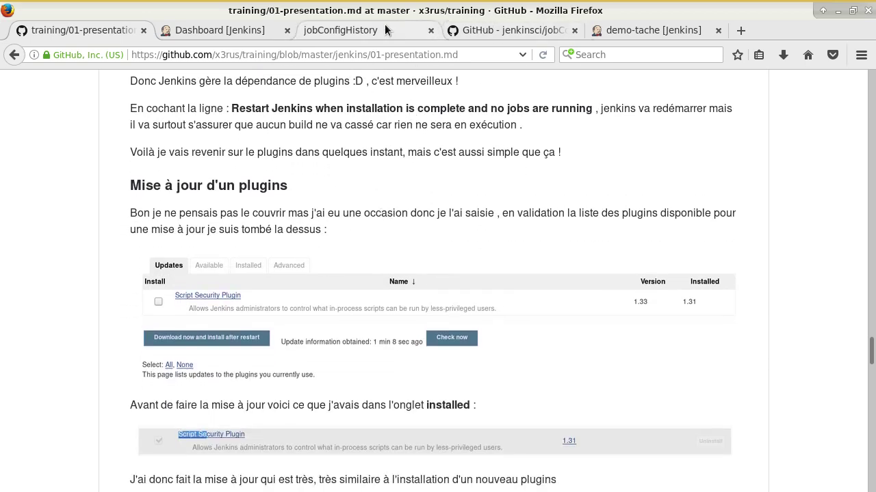
pyautogui.click(251, 35)
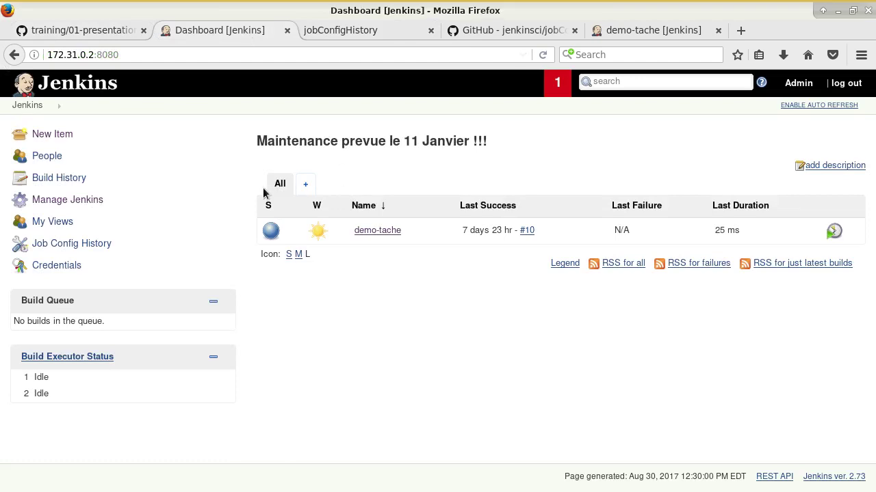
# Step: Select all five available plugin updates, such as SCM API and Token Macro, to install after restart
pyautogui.click(75, 200)
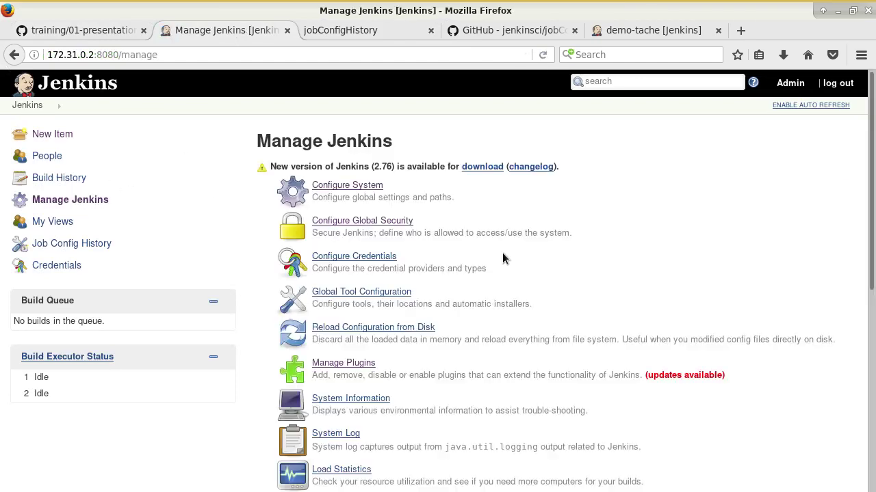
pyautogui.scroll(-3, 371, 335)
pyautogui.click(342, 192)
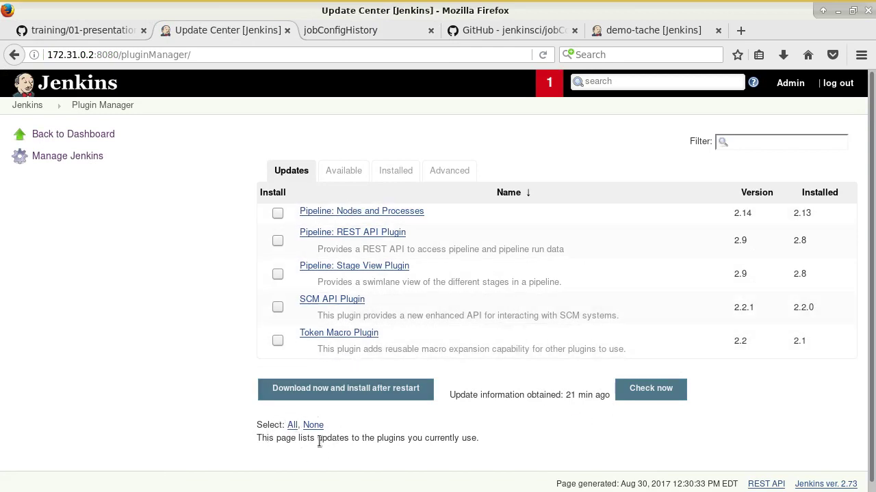
pyautogui.moveTo(249, 419); pyautogui.dragTo(367, 429)
pyautogui.click(292, 425)
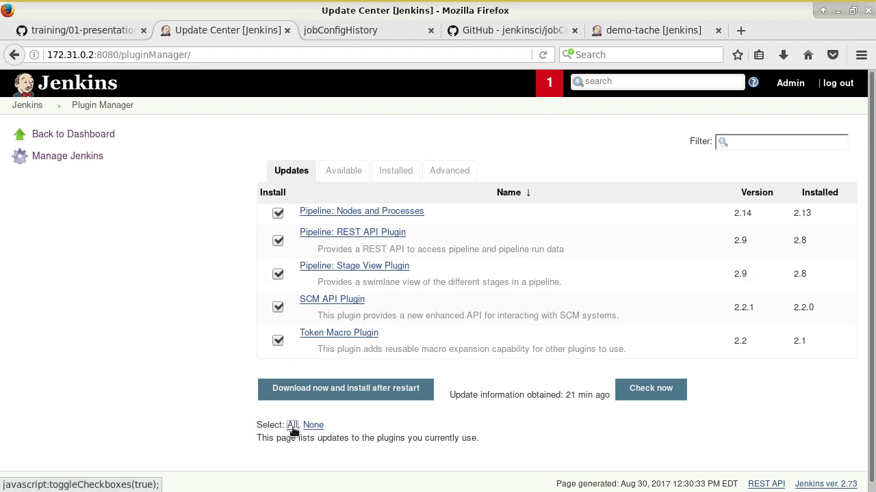
pyautogui.click(419, 388)
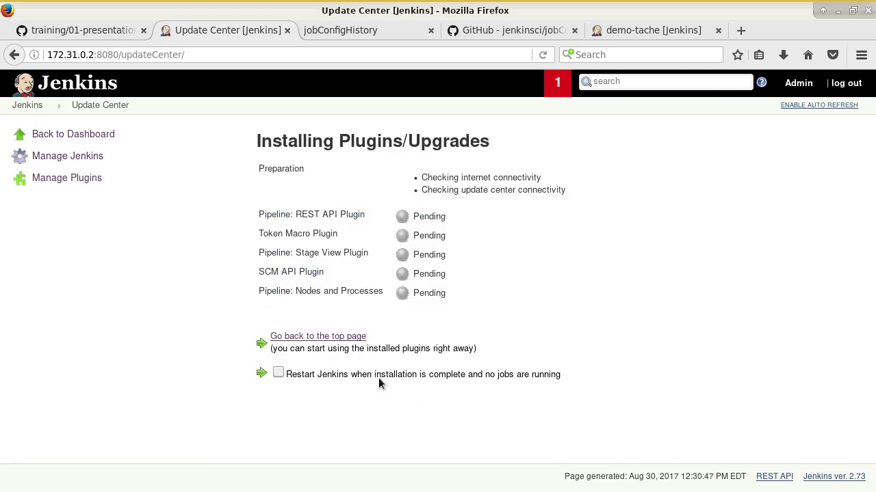
# Step: Enable restarting Jenkins when installation is complete and no jobs are running
pyautogui.click(291, 375)
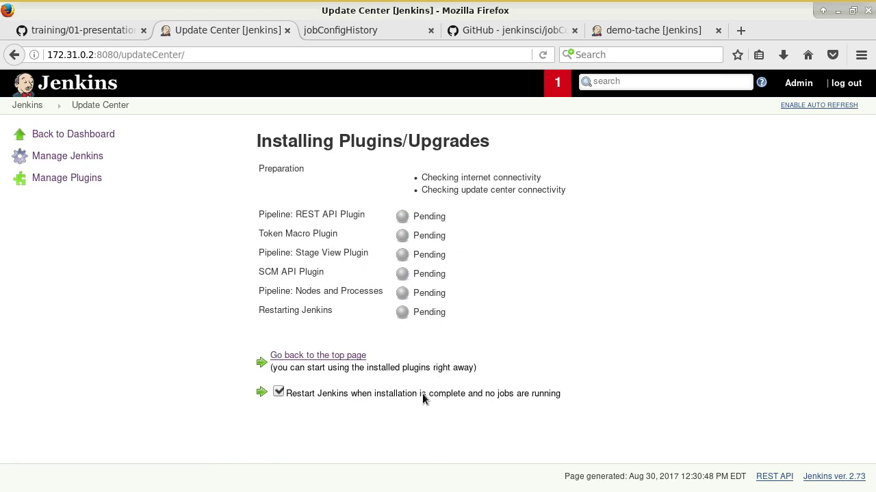
pyautogui.moveTo(428, 393); pyautogui.dragTo(487, 398)
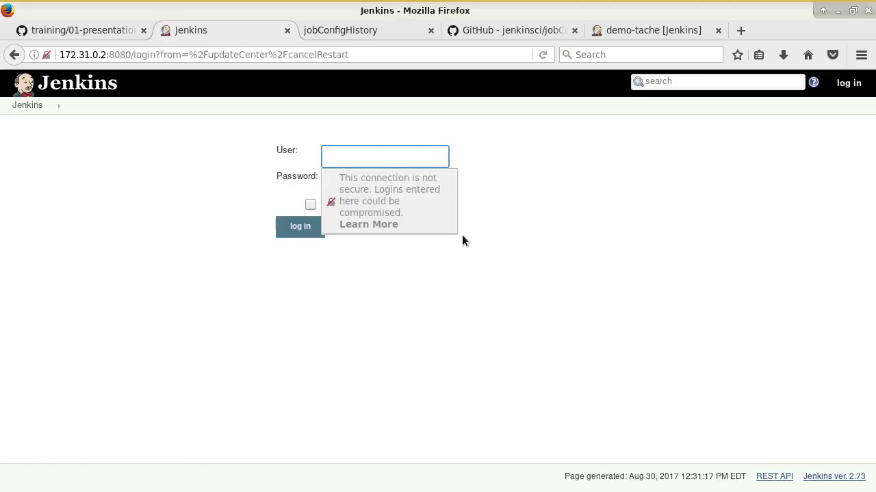
# Step: Log in with the administrator username and password, declining to save the login in the browser
pyautogui.write('admin')
pyautogui.press('Tab')
pyautogui.write('admin')
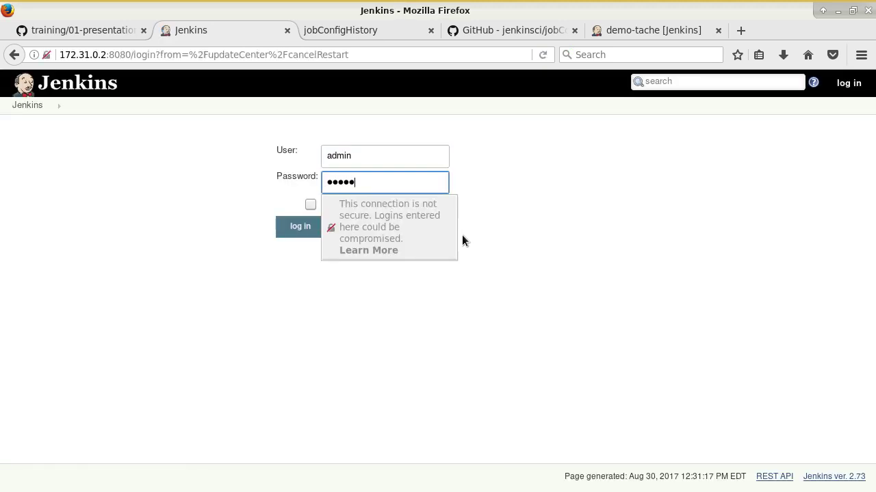
pyautogui.write('ns')
pyautogui.press('Return')
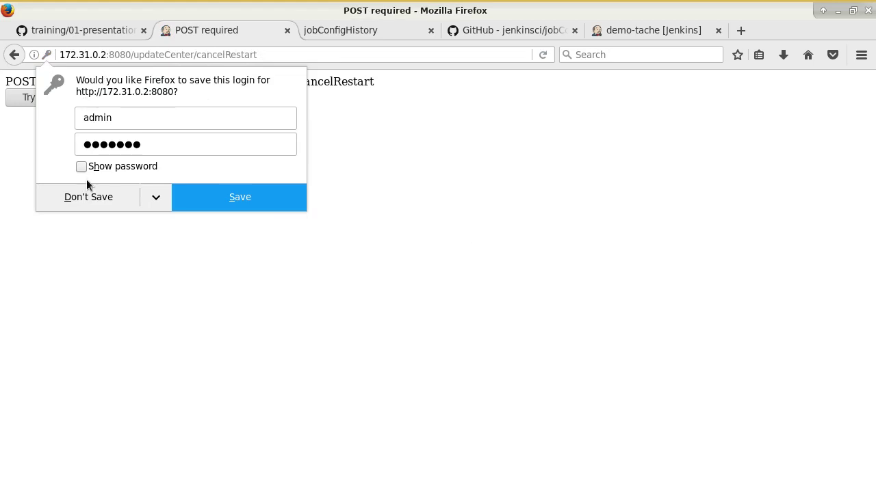
pyautogui.click(102, 187)
# Step: Trim the address to 172.31.0.2:8080/ to load the Jenkins dashboard
pyautogui.moveTo(127, 55); pyautogui.dragTo(319, 66)
pyautogui.press('BackSpace')
pyautogui.press('BackSpace')
pyautogui.press('Return')
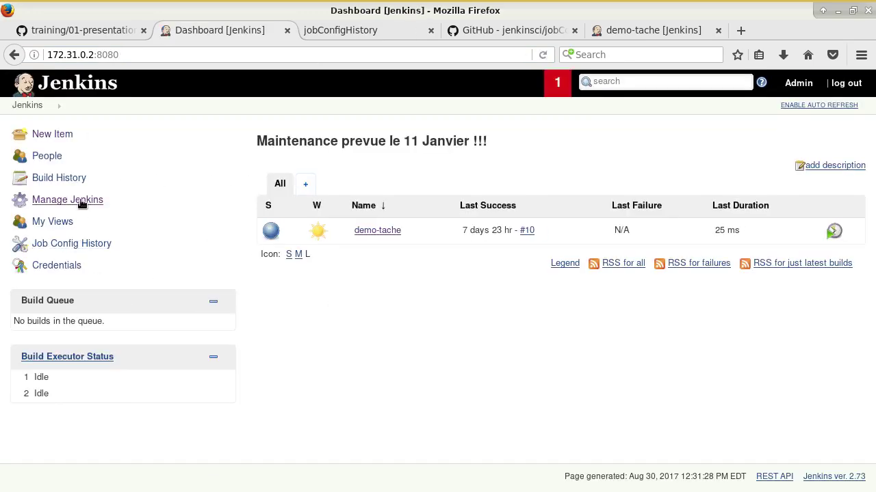
# Step: Review the Installed plugins list, confirming Downgrade options like SCM API 2.2.1 to 2.2.0
pyautogui.click(68, 200)
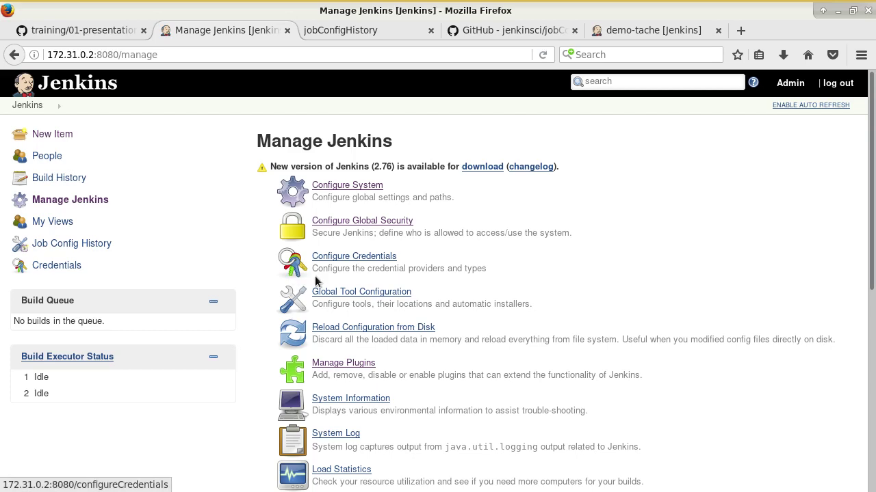
pyautogui.scroll(-3, 342, 260)
pyautogui.click(336, 248)
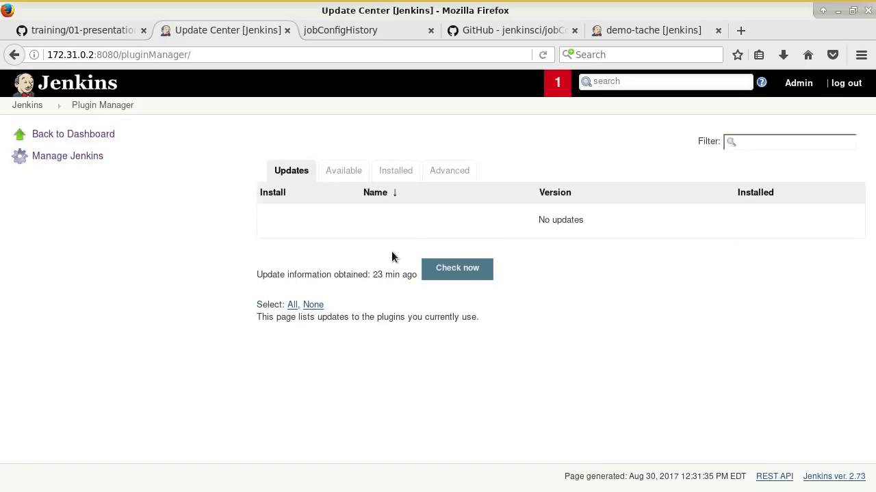
pyautogui.click(401, 173)
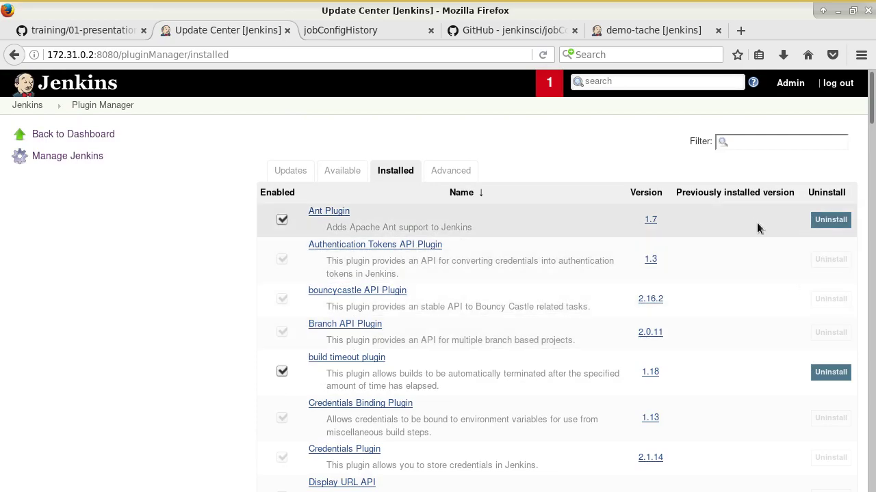
pyautogui.scroll(-10, 757, 234)
pyautogui.scroll(-20, 758, 234)
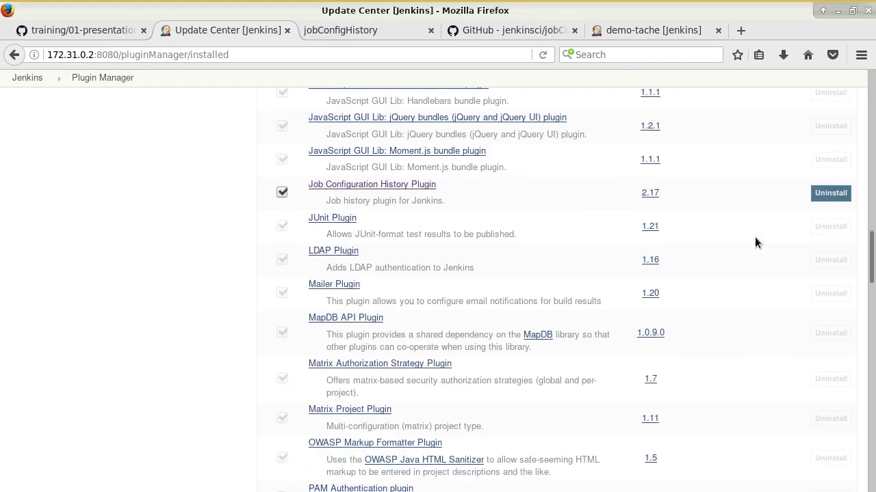
pyautogui.scroll(-3, 754, 244)
pyautogui.scroll(2, 754, 244)
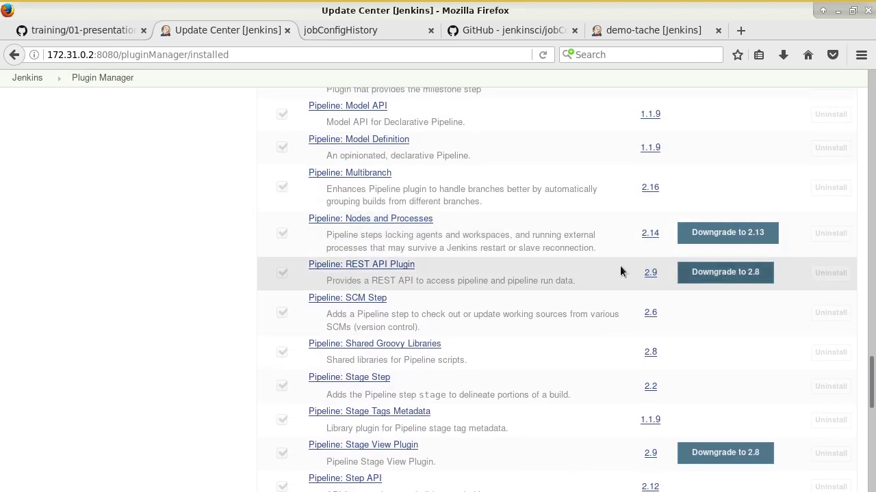
pyautogui.scroll(-1, 751, 233)
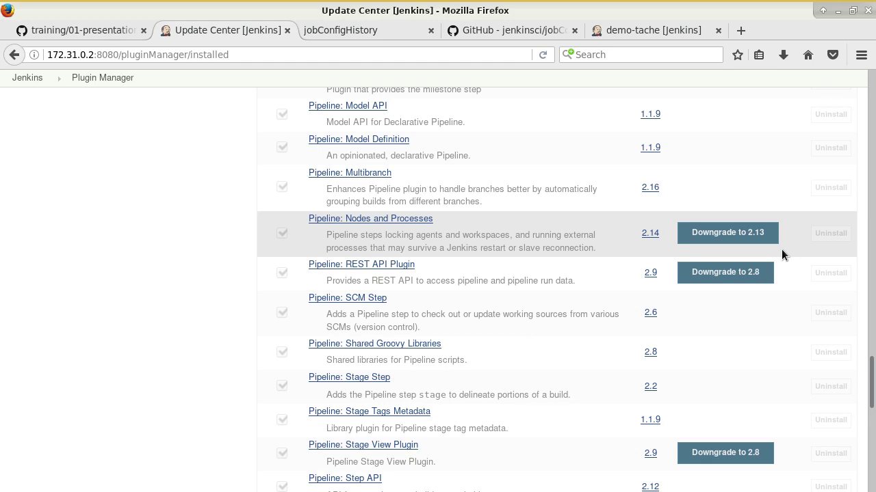
pyautogui.scroll(-1, 775, 246)
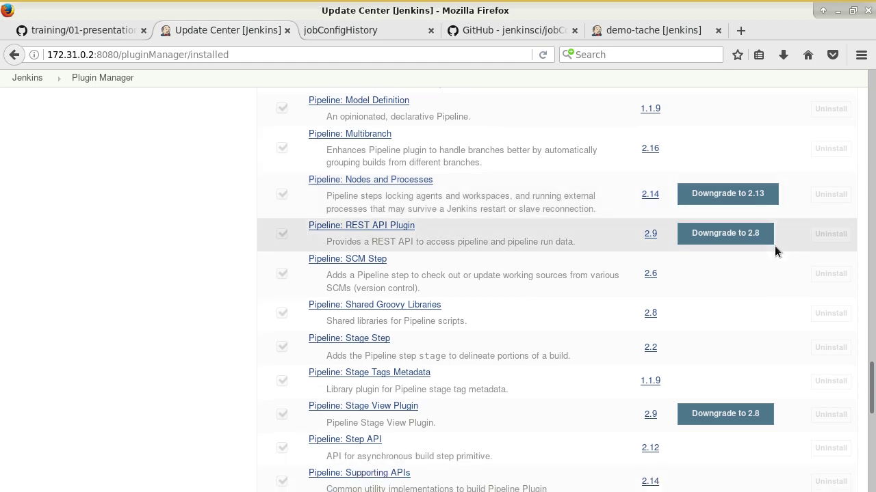
pyautogui.scroll(-12, 774, 246)
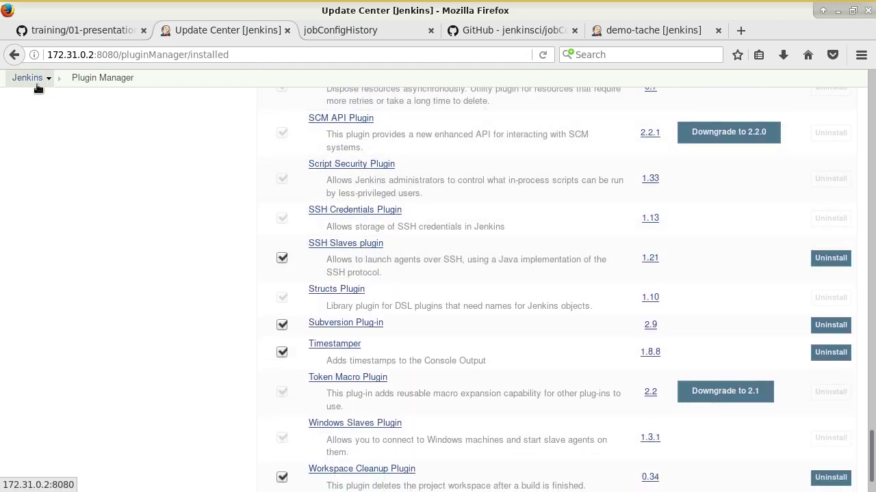
# Step: Return to the dashboard, then scroll the GitHub training notes to the rollback section
pyautogui.click(35, 81)
pyautogui.click(103, 30)
pyautogui.scroll(-5, 294, 250)
pyautogui.scroll(-6, 302, 253)
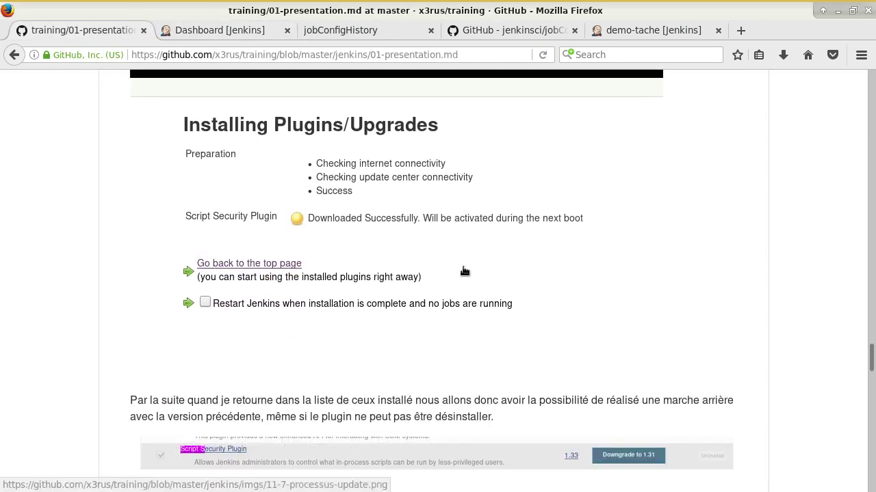
# Step: Look over demo-tache's project page and build #10, then open demo-tache's Configure page
pyautogui.click(201, 26)
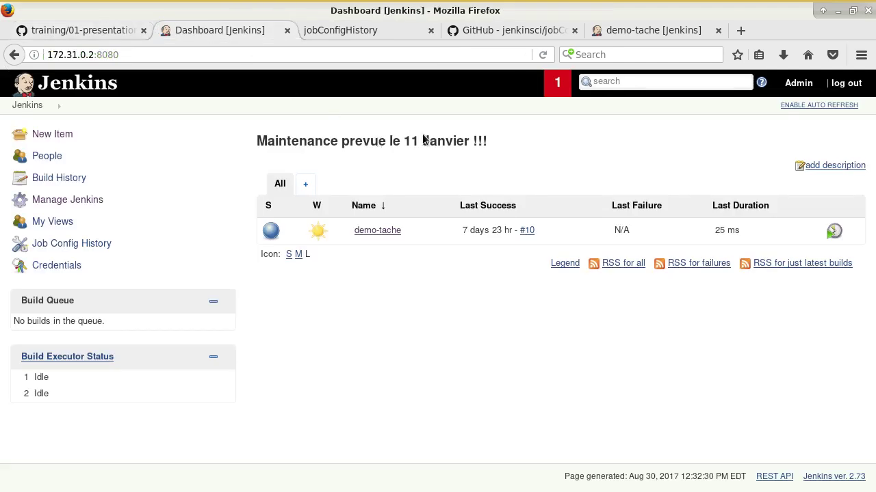
pyautogui.click(397, 230)
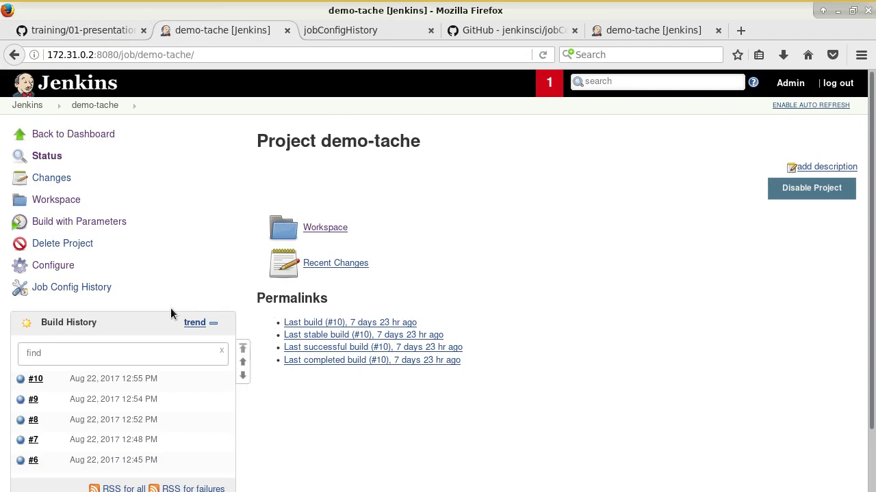
pyautogui.scroll(-1, 271, 419)
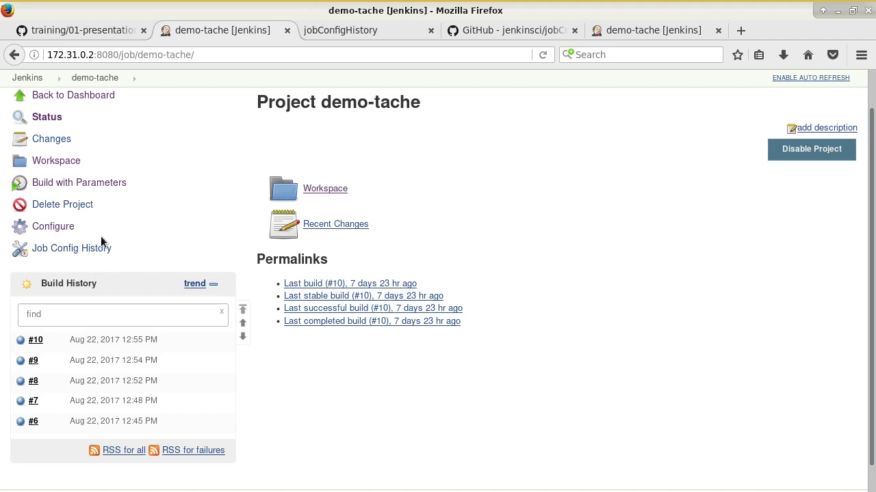
pyautogui.moveTo(112, 381)
pyautogui.click(35, 341)
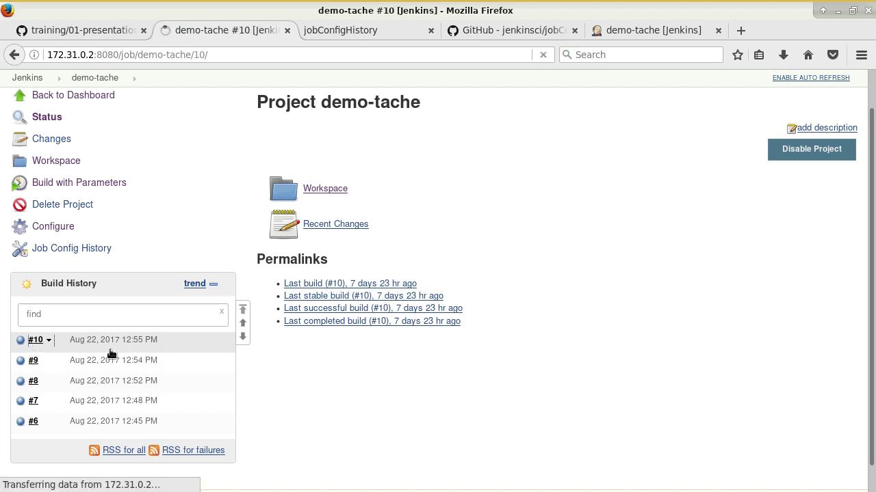
pyautogui.click(14, 54)
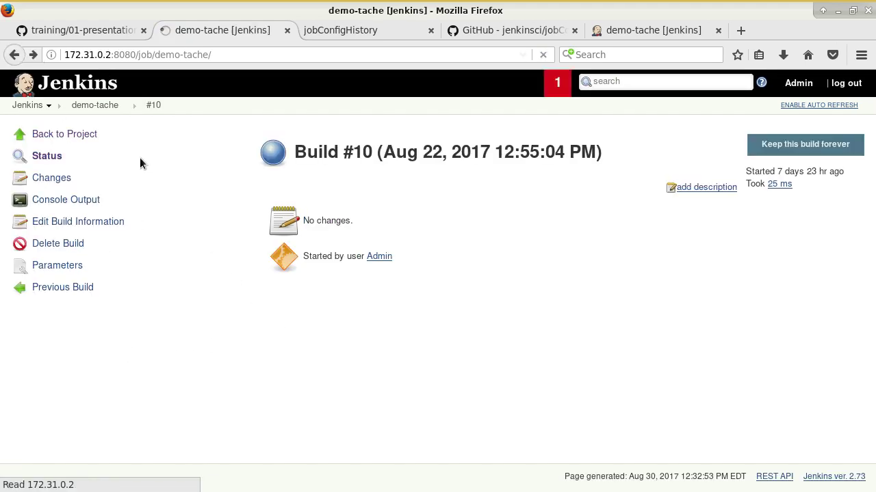
pyautogui.click(55, 228)
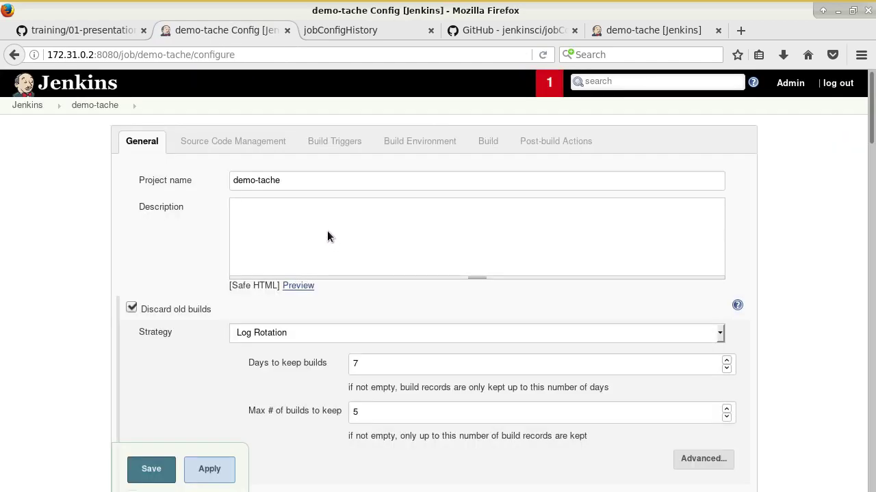
# Step: Set demo-tache's description to 'Pour job history' and save it
pyautogui.click(327, 231)
pyautogui.write('Pour job history')
pyautogui.click(148, 470)
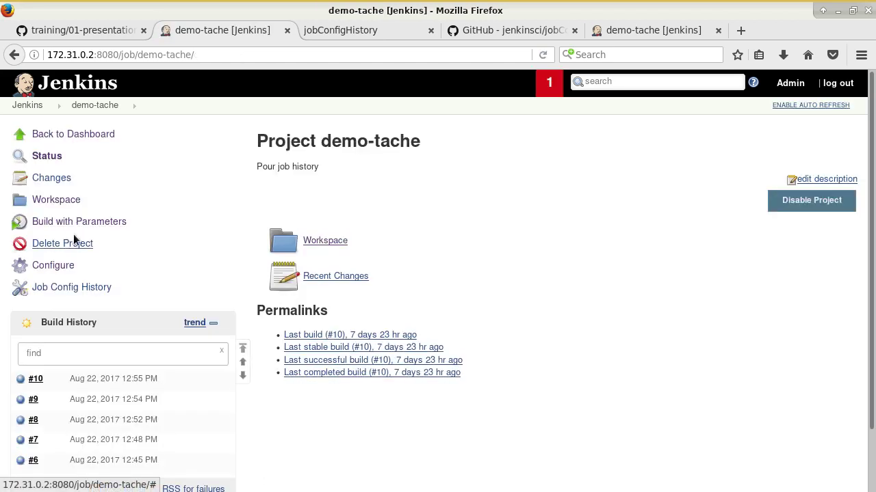
# Step: Run build #11 with B_MUST_WRITE unchecked and check its successful console output
pyautogui.click(76, 221)
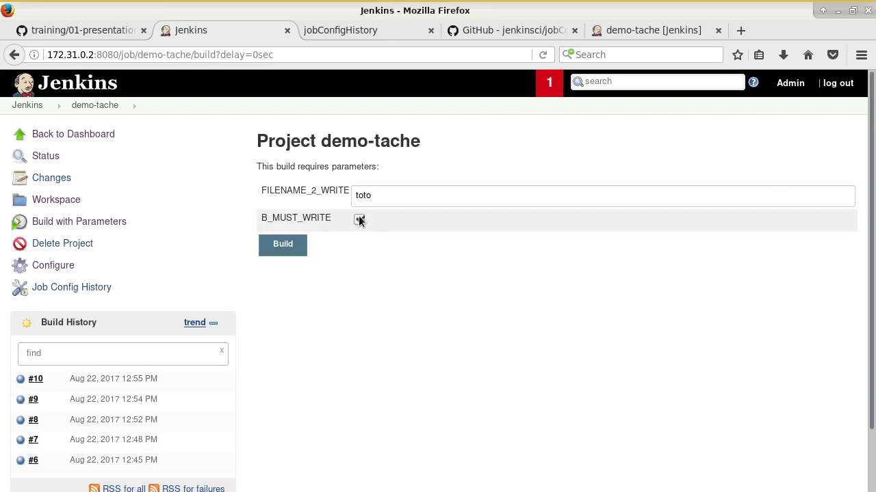
pyautogui.click(359, 219)
pyautogui.click(278, 250)
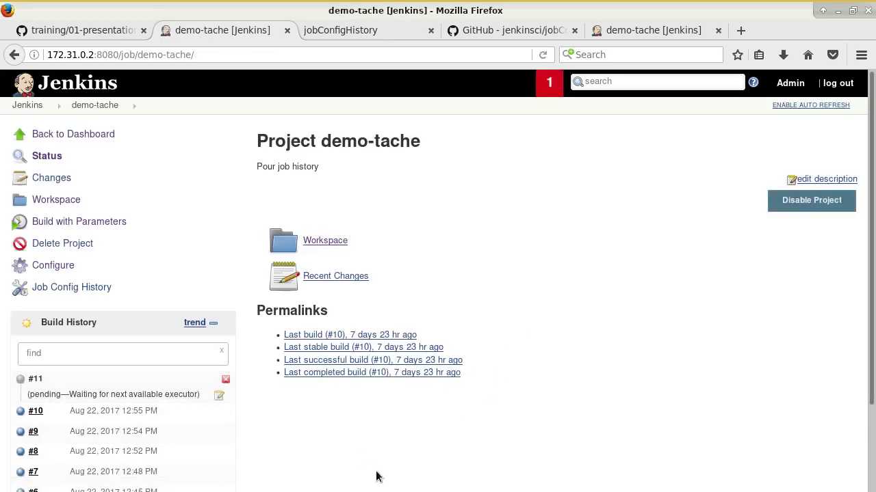
pyautogui.scroll(-3, 378, 475)
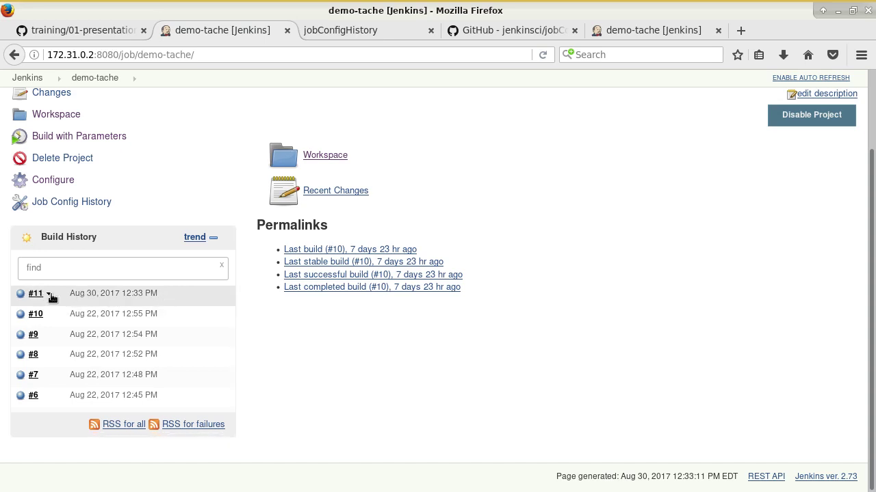
pyautogui.click(53, 293)
pyautogui.click(63, 336)
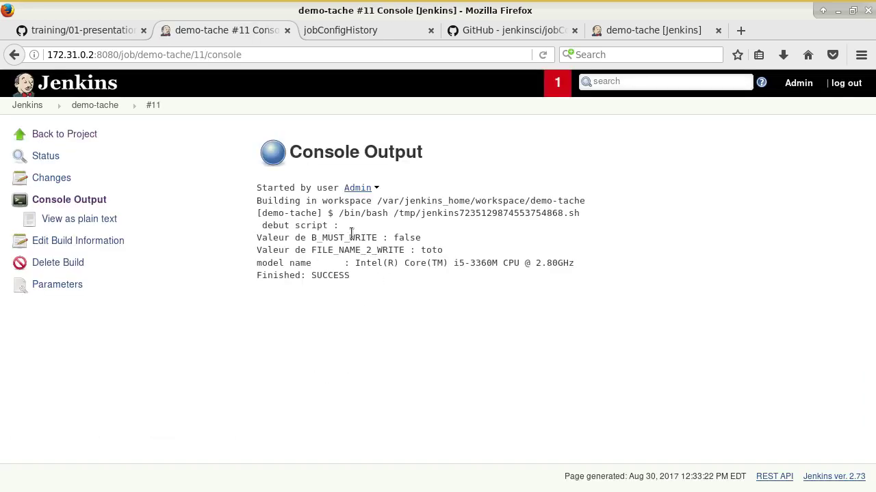
pyautogui.click(63, 135)
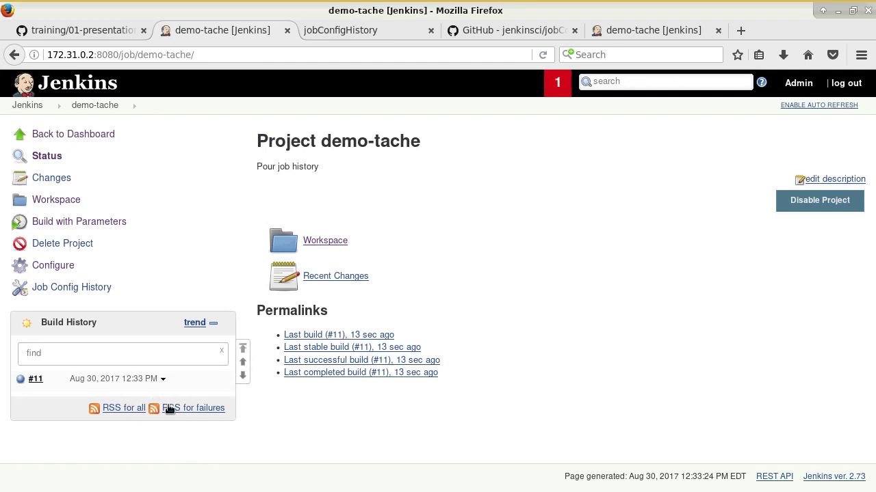
# Step: Change Days to keep builds from 7 to 31, save, and launch build #12 with parameters
pyautogui.click(51, 267)
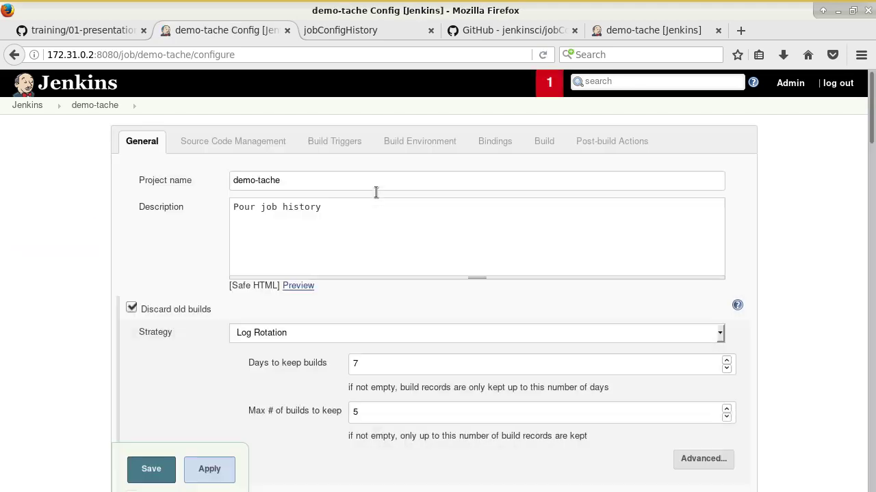
pyautogui.scroll(-3, 427, 275)
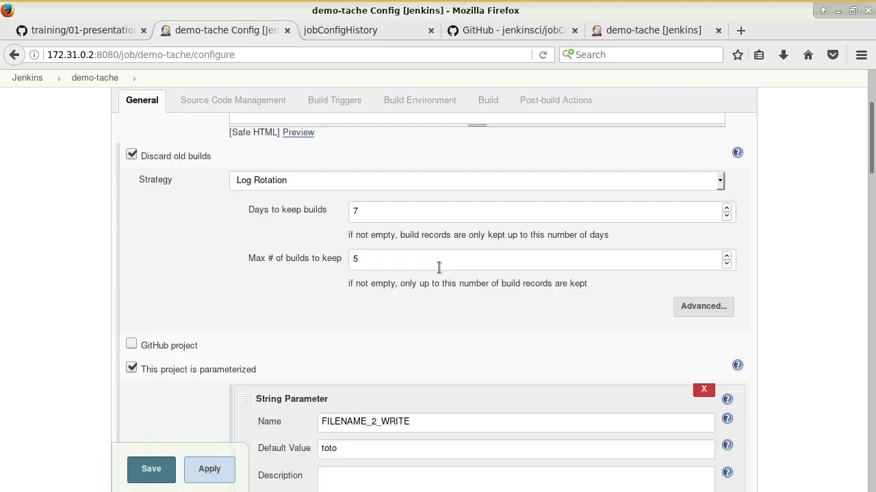
pyautogui.scroll(2, 424, 294)
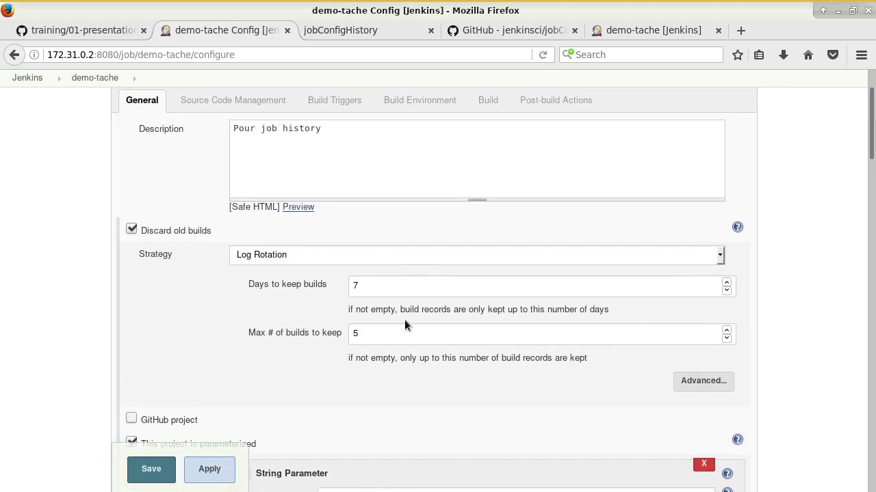
pyautogui.doubleClick(384, 290)
pyautogui.write('31')
pyautogui.click(151, 470)
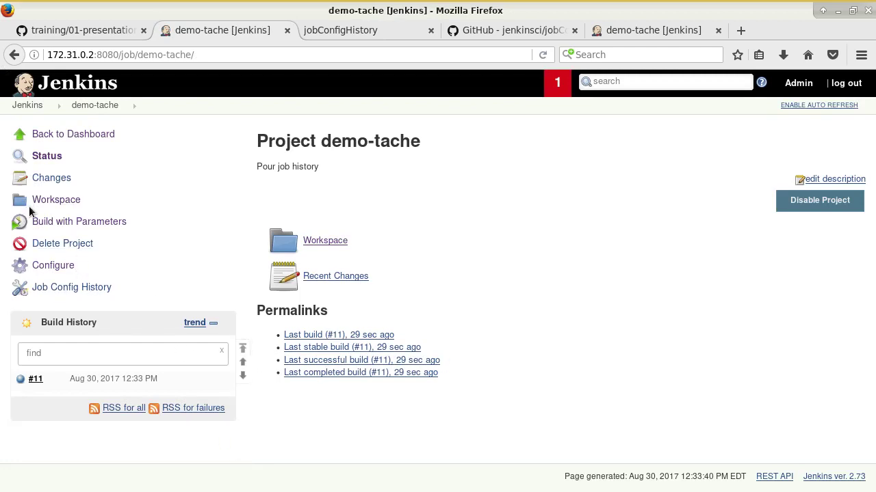
pyautogui.click(72, 222)
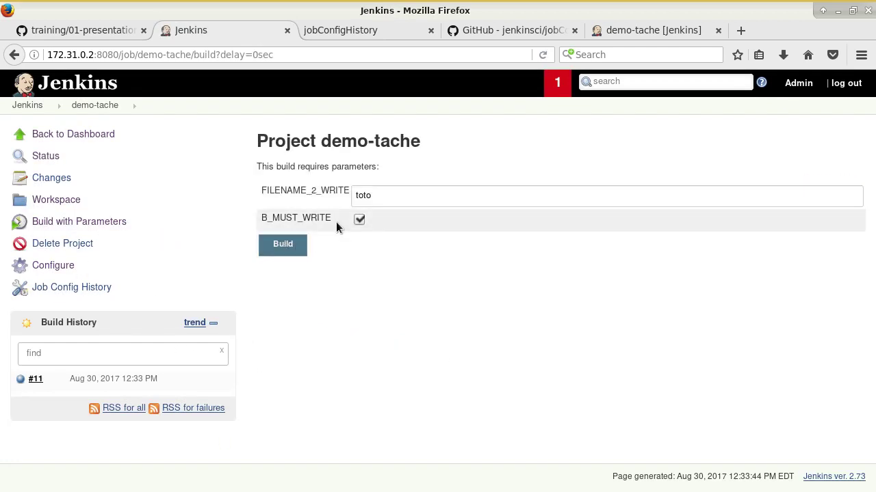
pyautogui.click(304, 246)
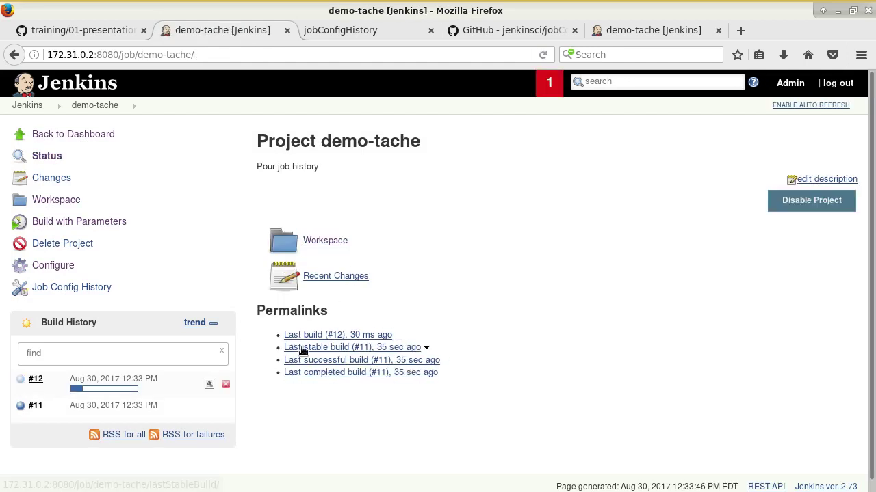
# Step: Open build #12's Job Configuration Difference and highlight the newer change's date and user
pyautogui.click(225, 380)
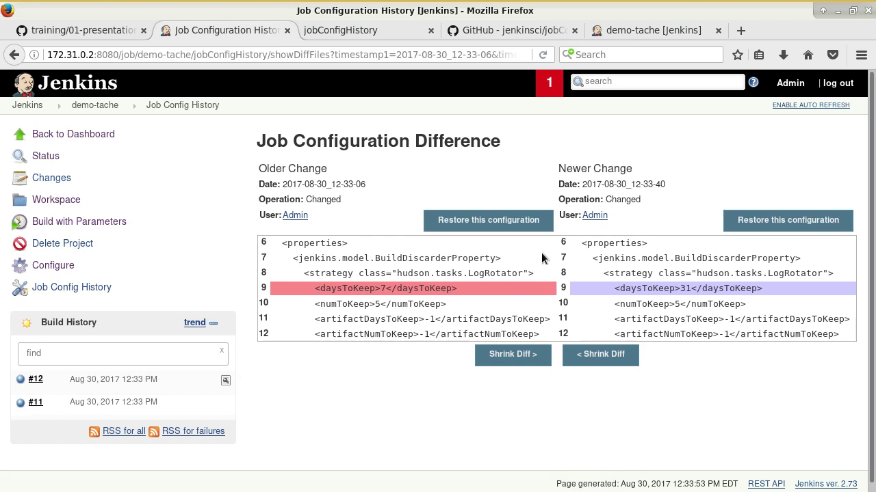
pyautogui.moveTo(578, 184); pyautogui.dragTo(649, 184)
pyautogui.moveTo(634, 225); pyautogui.dragTo(602, 244)
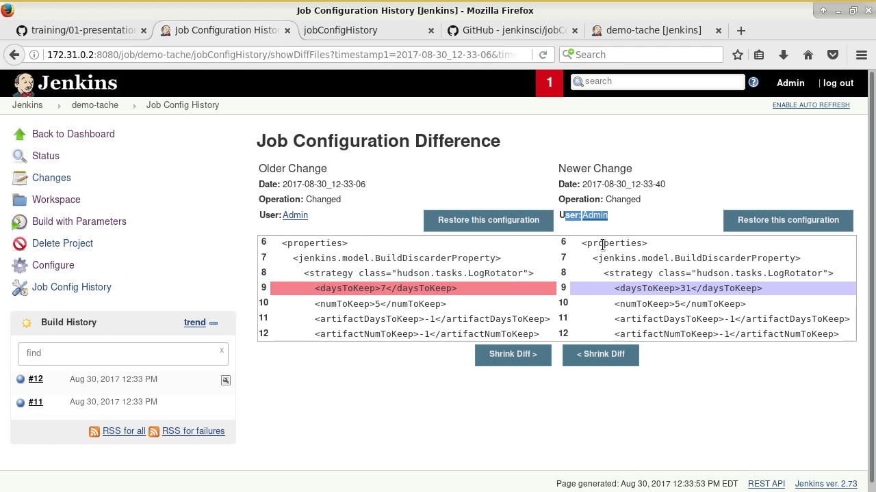
# Step: Scroll training/01-presentation.md down to the 'Sécurisation de Jenkins' heading
pyautogui.click(128, 30)
pyautogui.scroll(-3, 269, 194)
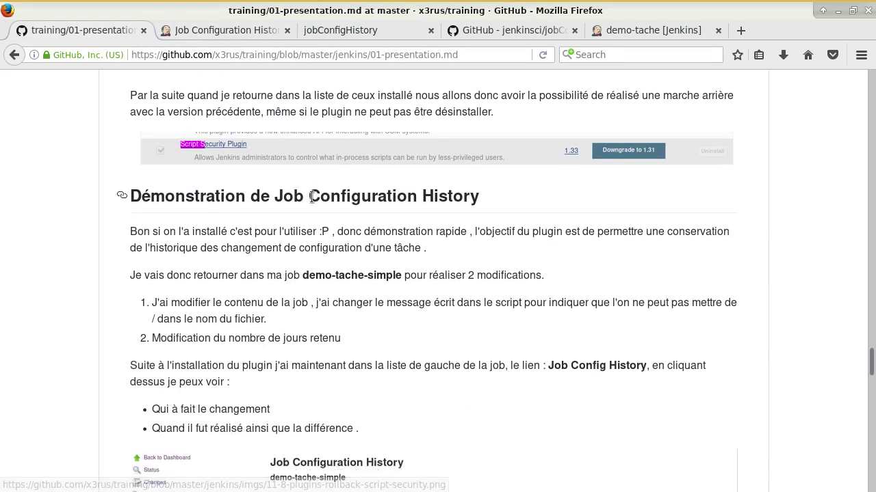
pyautogui.scroll(-7, 314, 193)
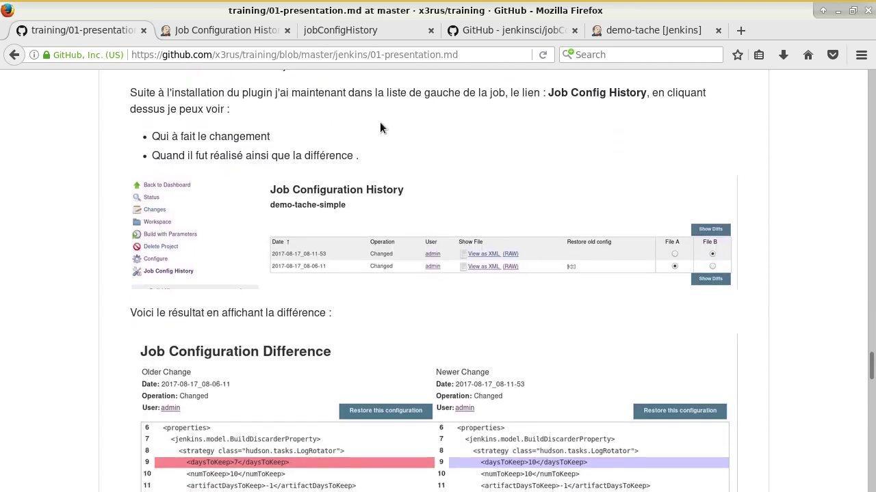
pyautogui.scroll(-20, 381, 128)
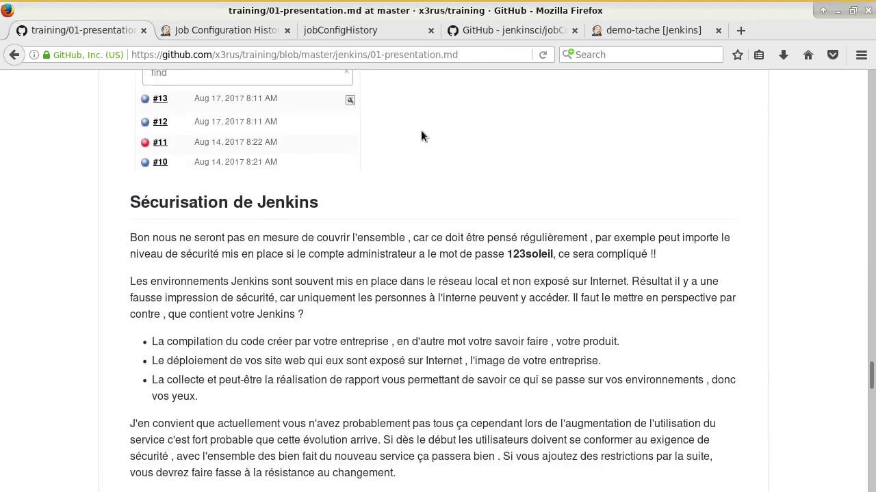
pyautogui.scroll(-4, 418, 128)
pyautogui.scroll(1, 444, 133)
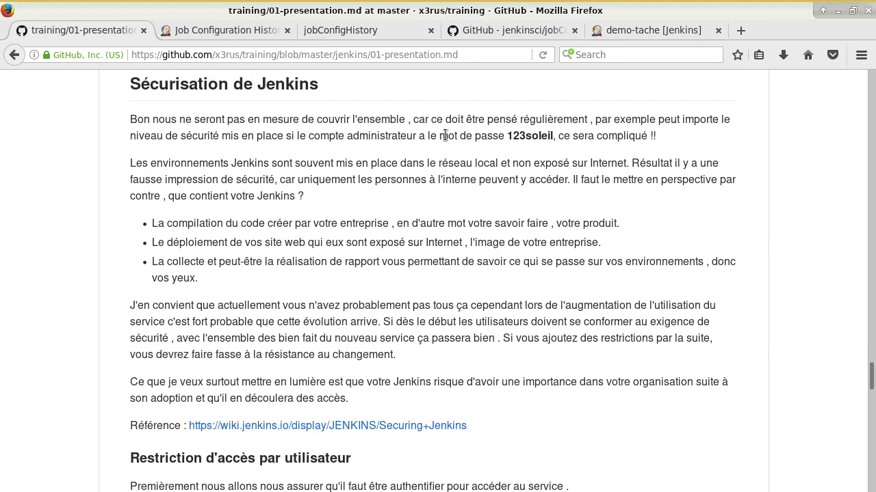
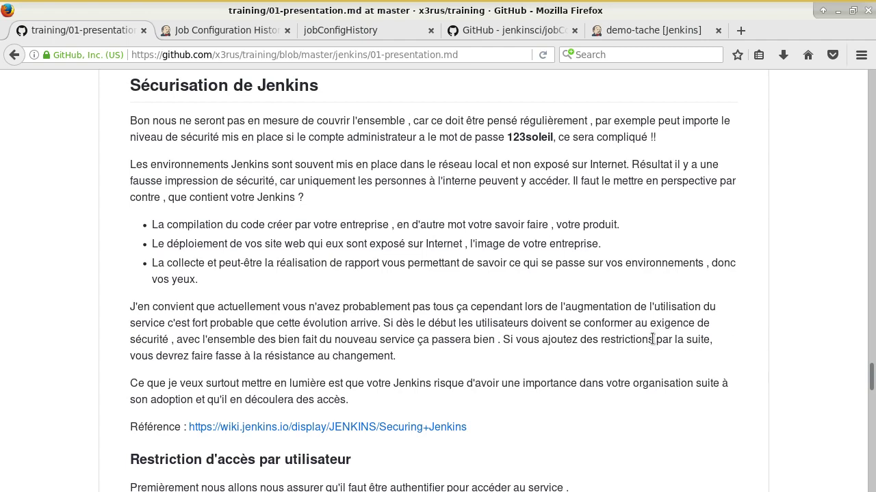
# Step: Scroll 01-presentation.md down to the Configure Global Security screenshot, then switch to the Jenkins tab
pyautogui.scroll(-2, 656, 366)
pyautogui.scroll(-3, 656, 372)
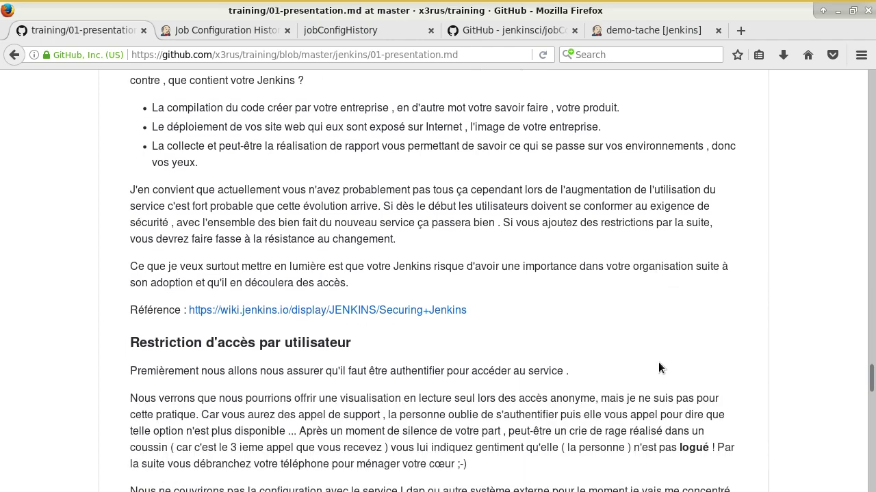
pyautogui.scroll(-1, 669, 342)
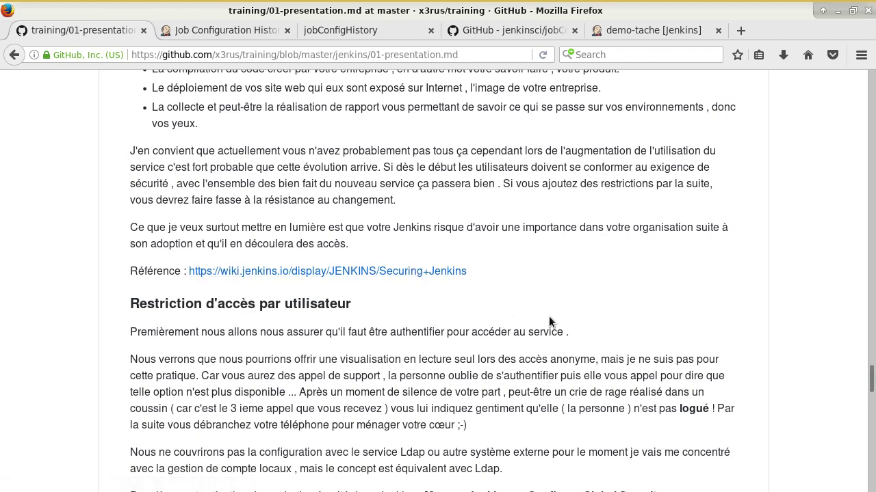
pyautogui.scroll(-3, 546, 299)
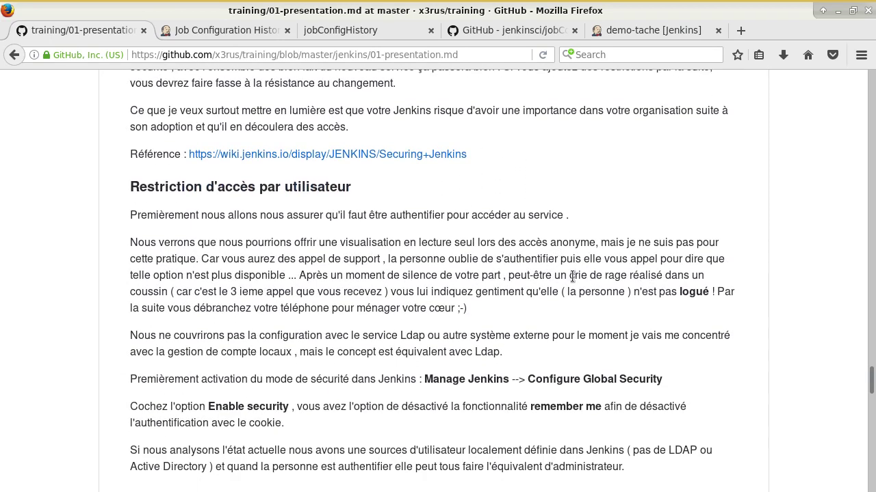
pyautogui.scroll(-1, 565, 346)
pyautogui.scroll(-8, 575, 344)
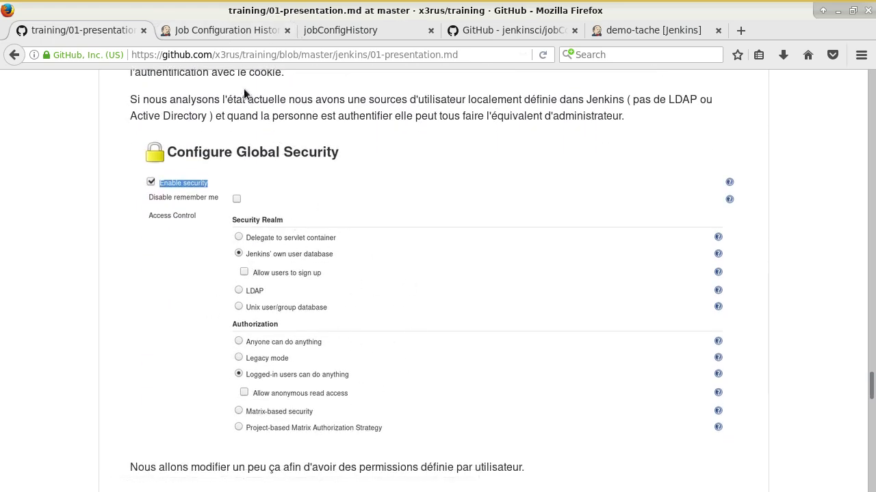
pyautogui.click(230, 30)
# Step: Go from the Jenkins dashboard to Manage Jenkins > Configure Global Security
pyautogui.click(27, 105)
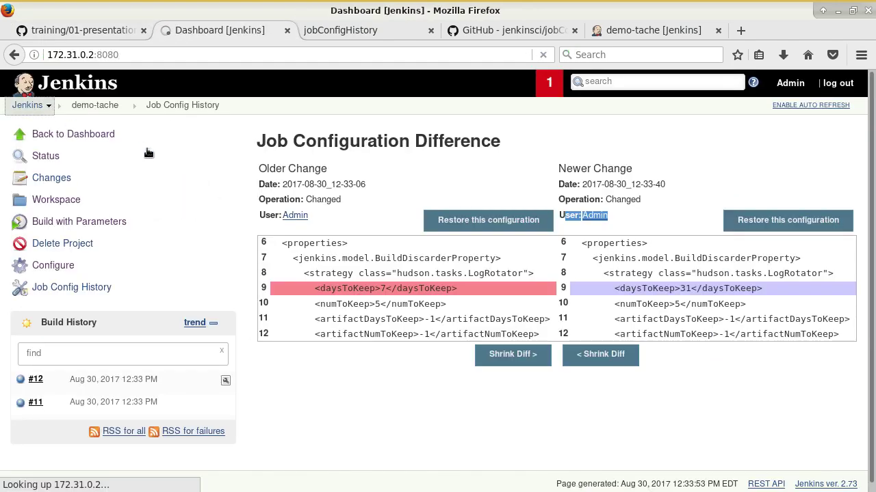
pyautogui.click(55, 200)
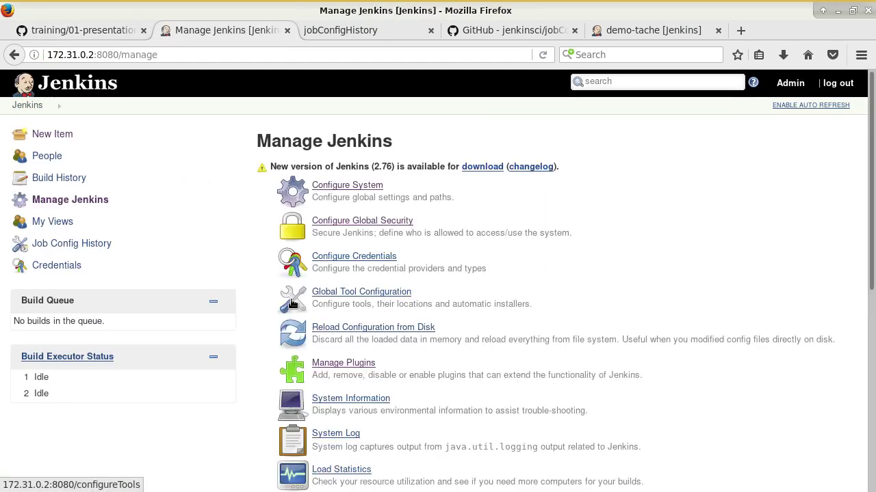
pyautogui.click(350, 225)
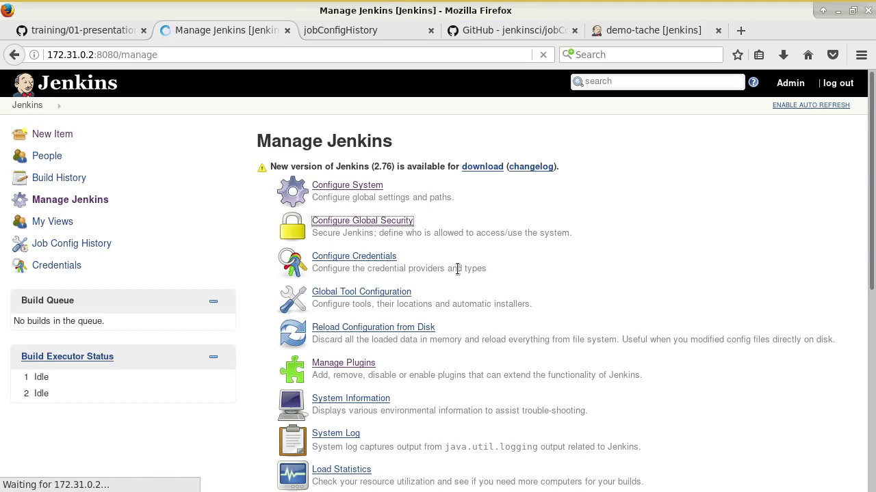
pyautogui.scroll(-2, 339, 271)
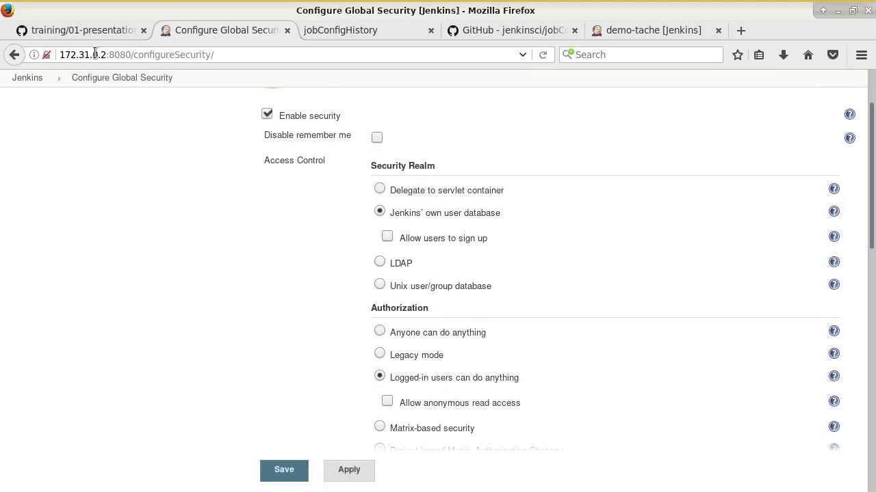
# Step: Compare the security settings with the training notes screenshot, then return to the Jenkins dashboard
pyautogui.click(93, 30)
pyautogui.scroll(-5, 424, 236)
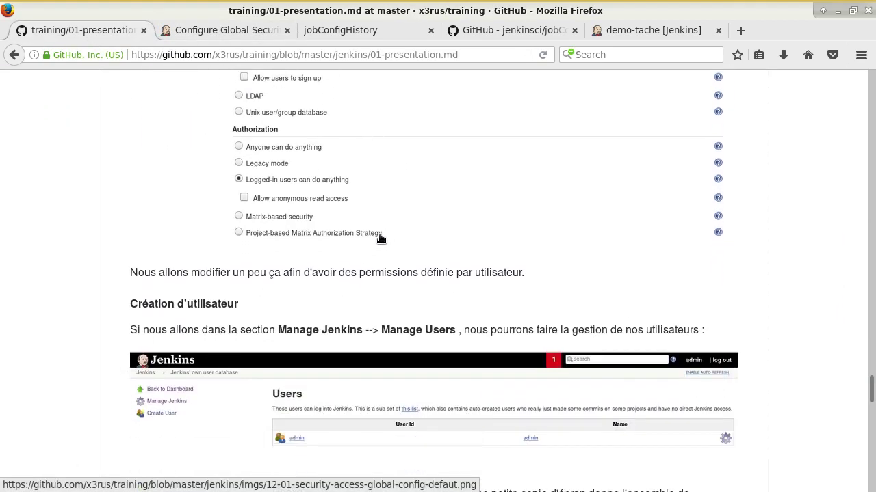
pyautogui.scroll(2, 408, 206)
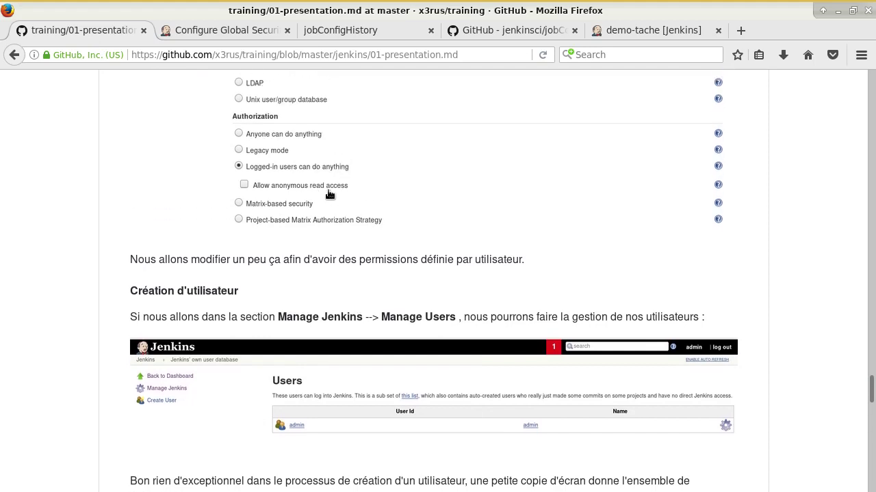
pyautogui.scroll(-2, 297, 299)
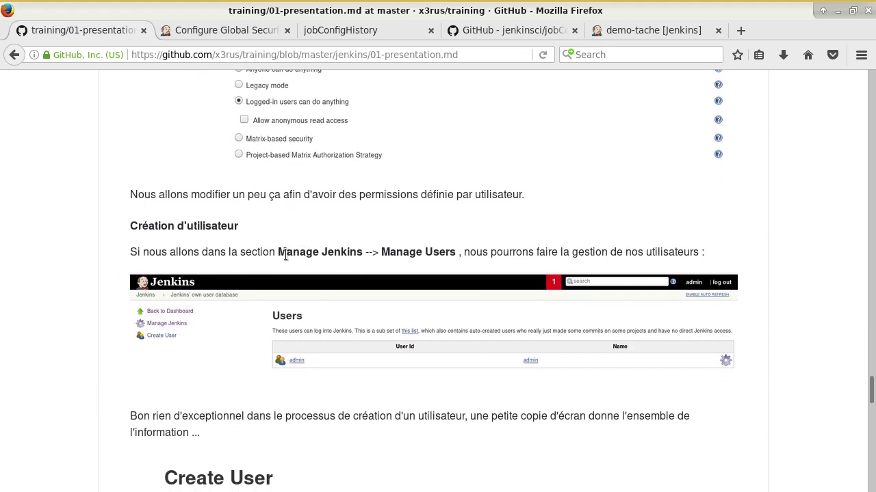
pyautogui.moveTo(284, 252); pyautogui.dragTo(446, 253)
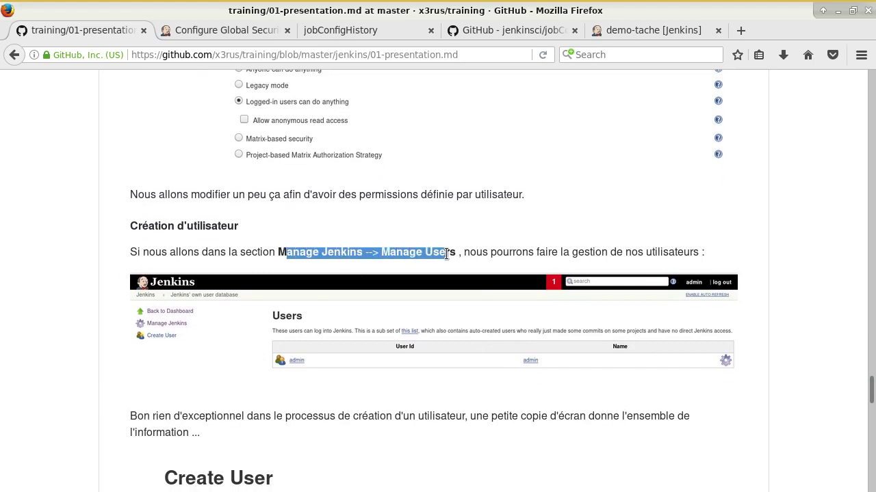
pyautogui.click(266, 34)
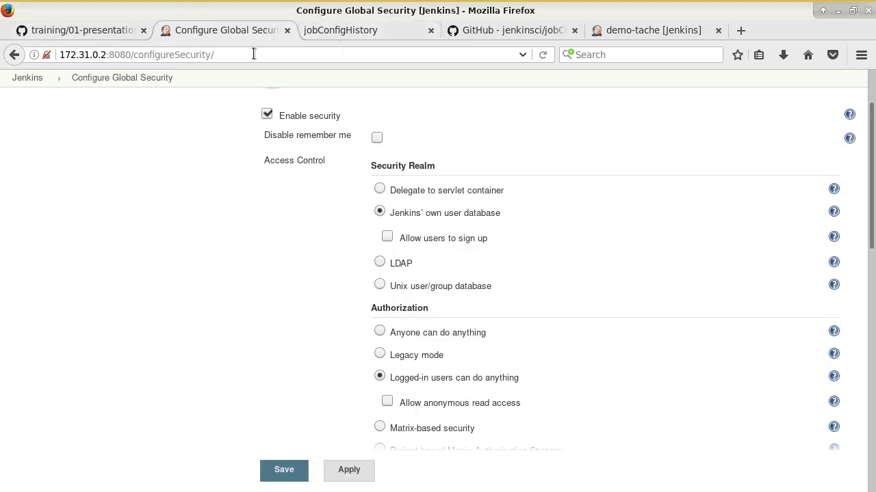
pyautogui.click(41, 81)
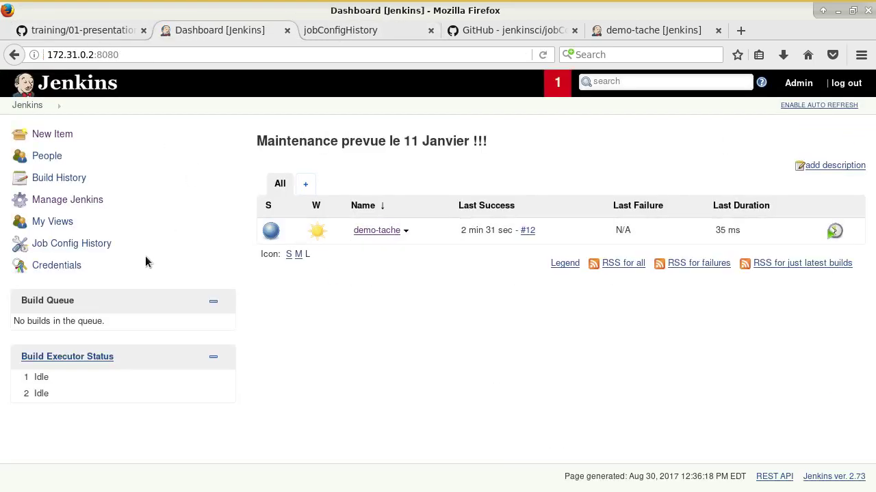
# Step: Open Manage Jenkins > Manage Users and start creating a new user
pyautogui.click(67, 200)
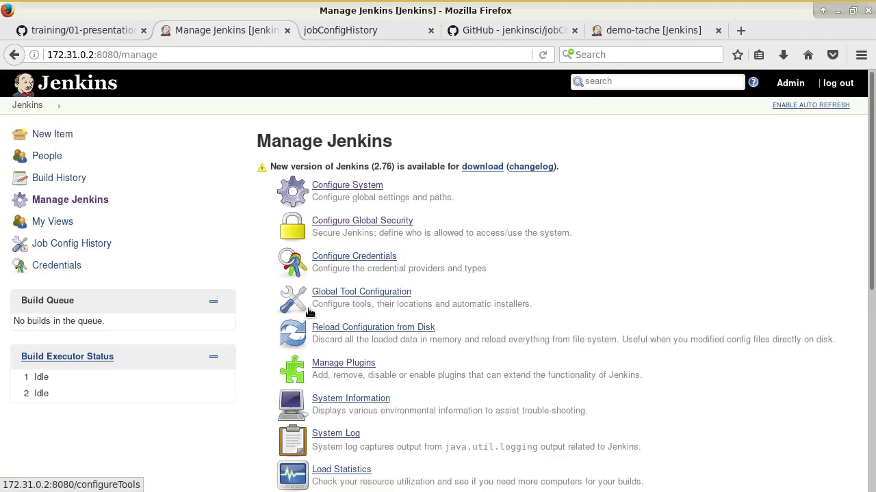
pyautogui.scroll(-5, 391, 321)
pyautogui.scroll(-4, 392, 321)
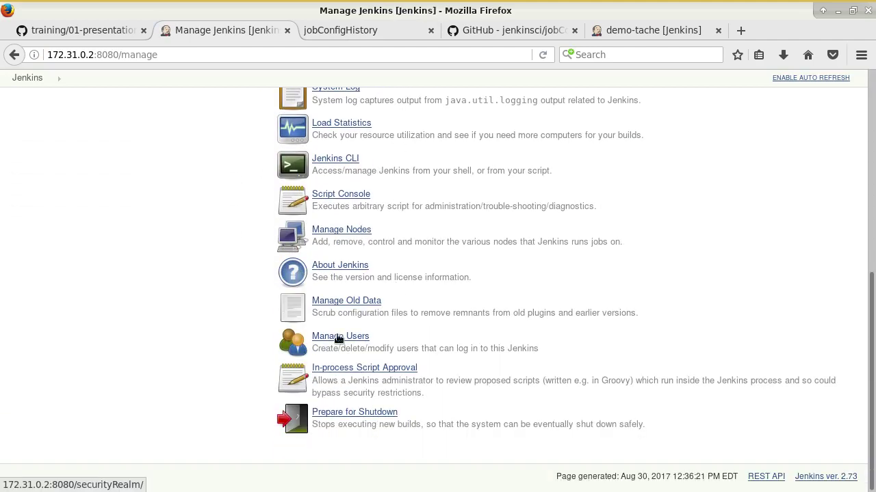
pyautogui.click(348, 335)
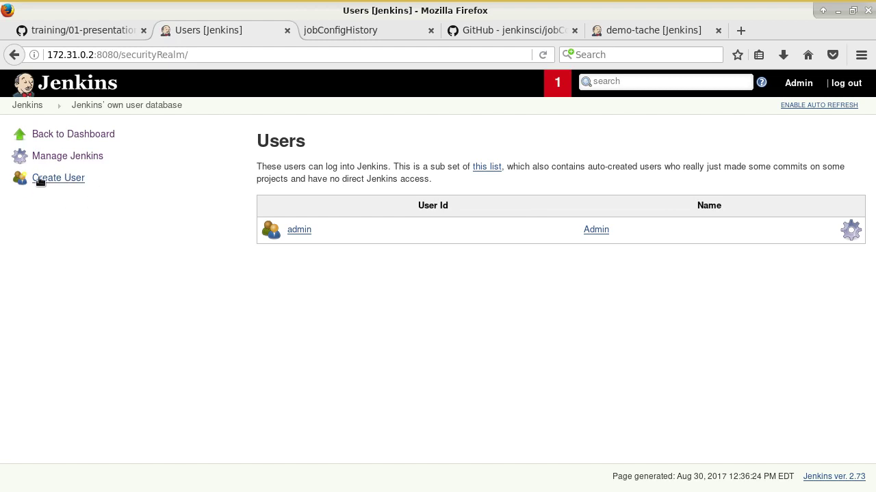
pyautogui.click(79, 183)
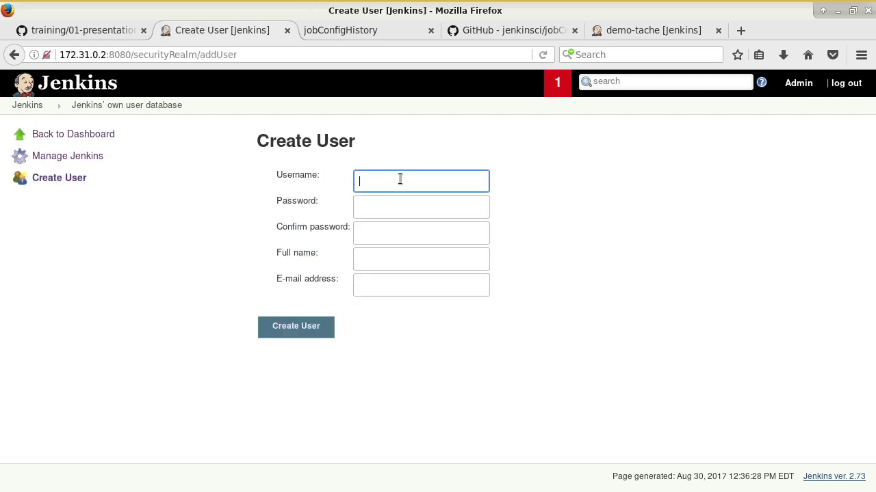
# Step: Create user thomas with a confirmed password, full name thomas and an e-mail address; decline saving the login
pyautogui.write('thomas')
pyautogui.press('Tab')
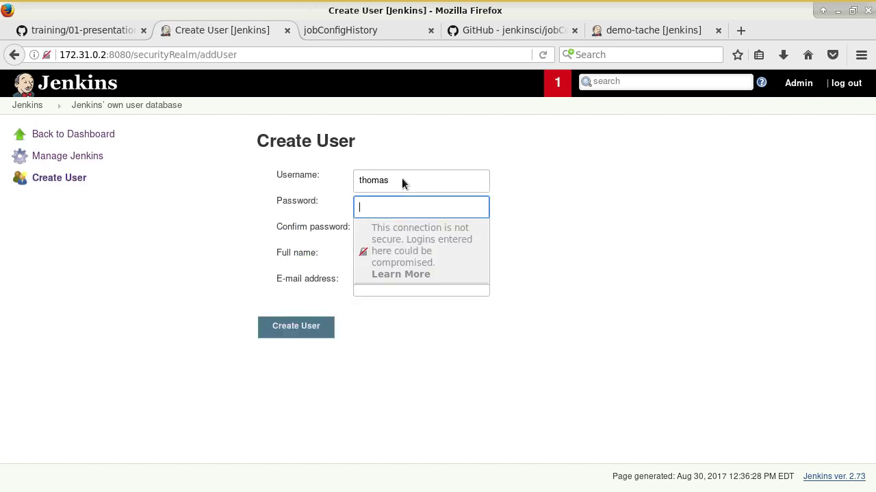
pyautogui.write('jenkins')
pyautogui.press('Tab')
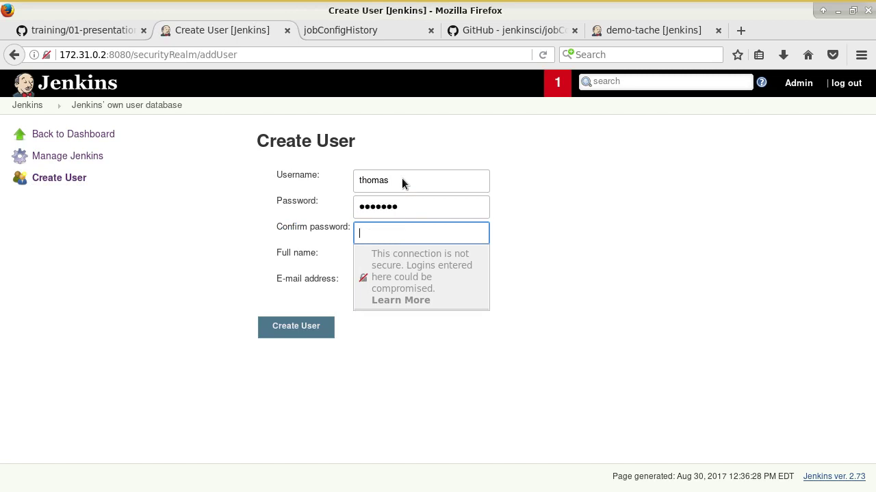
pyautogui.write('jenkins')
pyautogui.press('Tab')
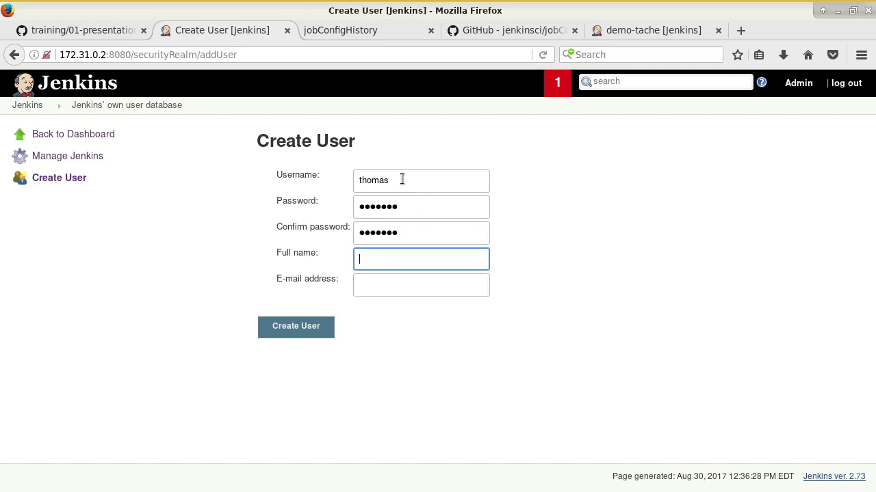
pyautogui.write('thomas')
pyautogui.press('Tab')
pyautogui.write('tot')
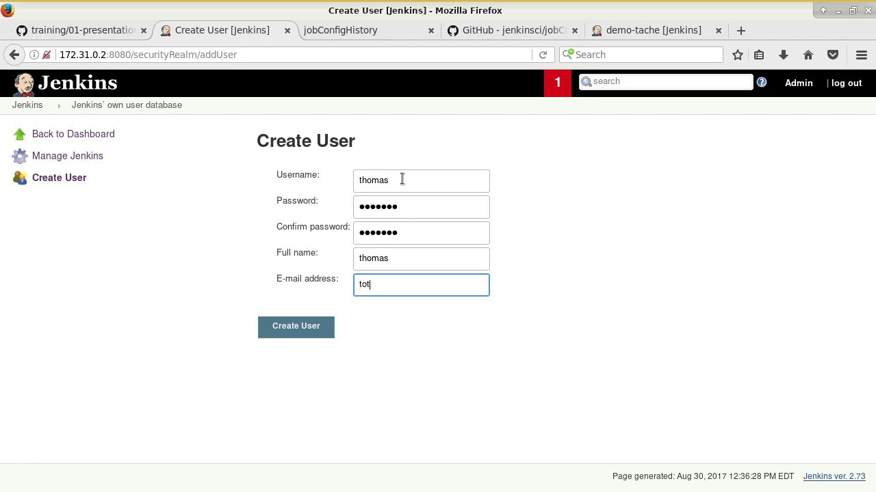
pyautogui.write('o@example.com')
pyautogui.click(306, 329)
pyautogui.click(89, 197)
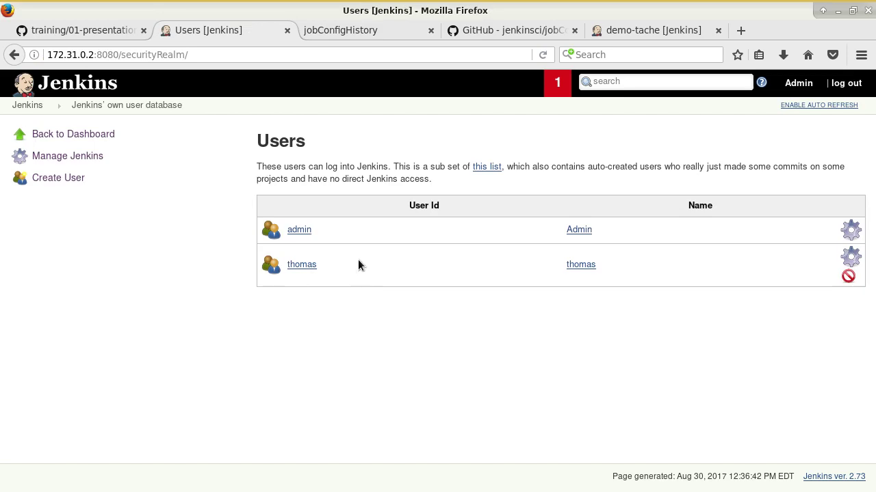
# Step: In the training notes, scroll to and highlight the Création d'un groupe heading
pyautogui.click(74, 30)
pyautogui.scroll(-5, 234, 282)
pyautogui.scroll(-8, 235, 282)
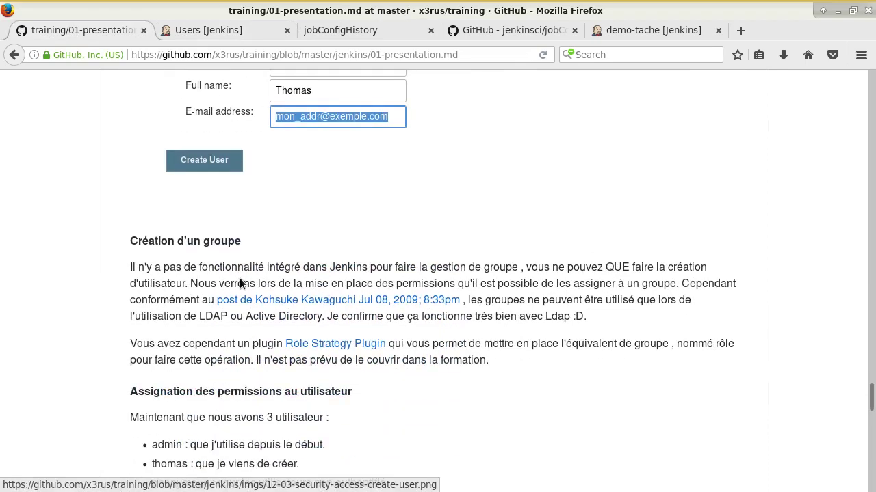
pyautogui.moveTo(137, 125); pyautogui.dragTo(240, 131)
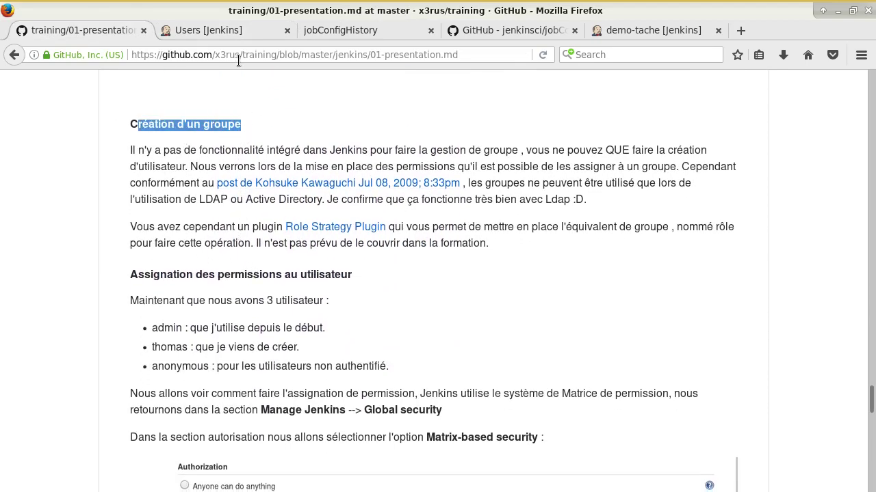
# Step: Open the Jenkins dashboard in a new tab, close the job config history tab, and open Manage Jenkins
pyautogui.click(222, 30)
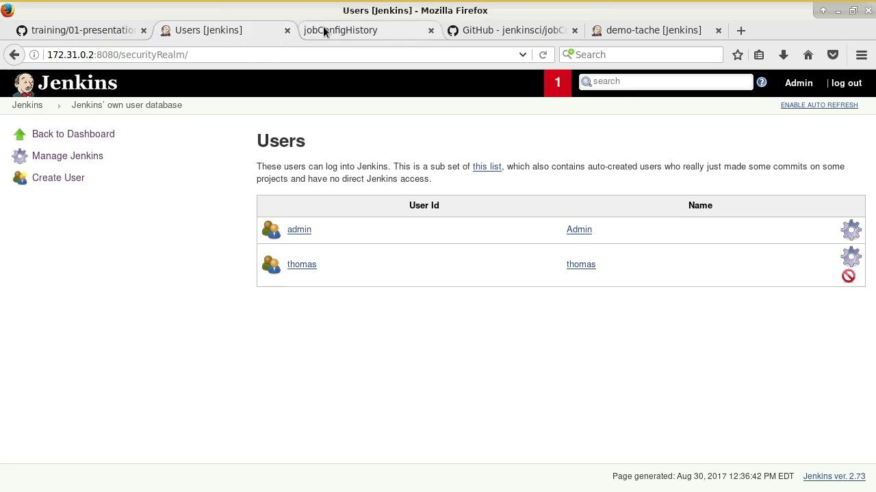
pyautogui.middleClick(31, 104)
pyautogui.middleClick(450, 30)
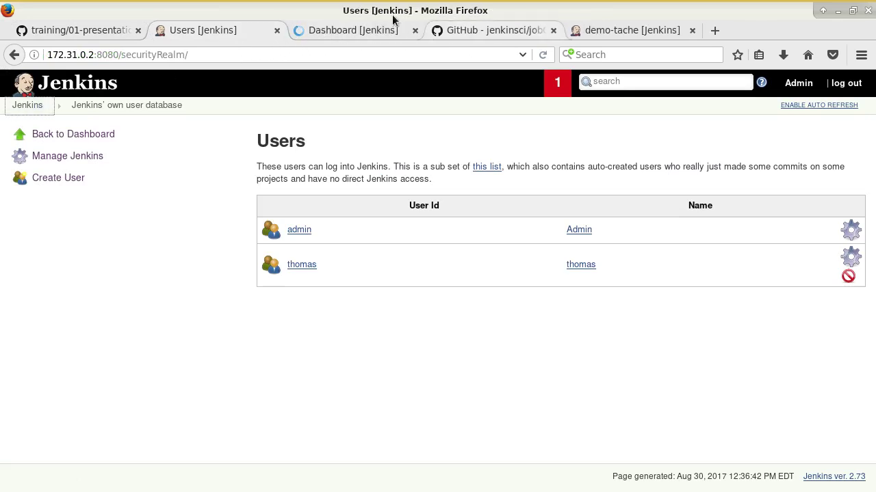
pyautogui.click(372, 31)
pyautogui.click(67, 200)
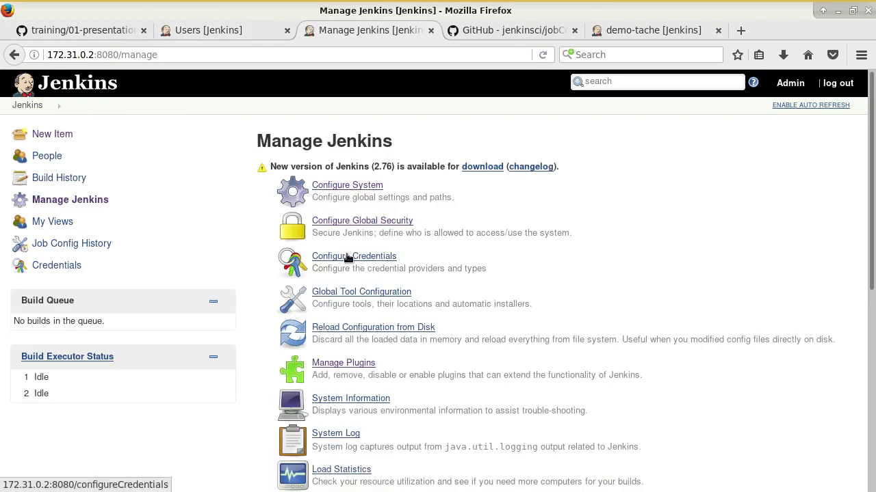
# Step: In Configure Global Security, set Authorization to Matrix-based security
pyautogui.click(350, 224)
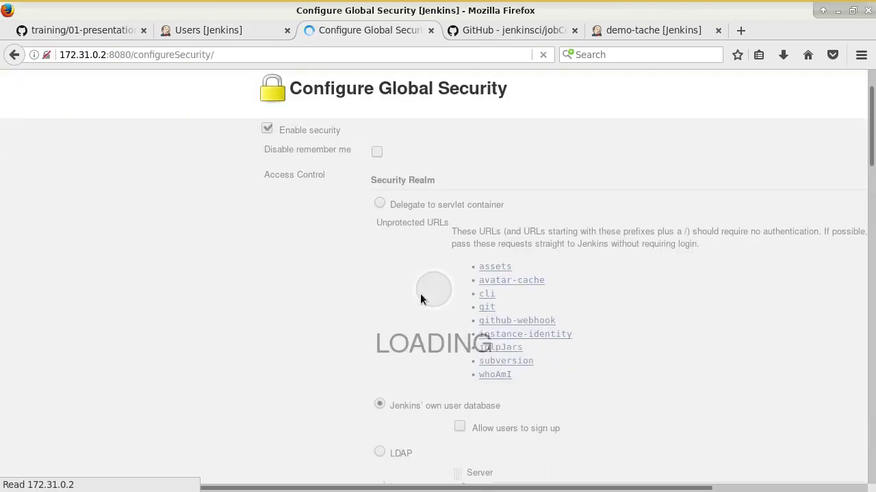
pyautogui.scroll(-8, 444, 301)
pyautogui.click(383, 311)
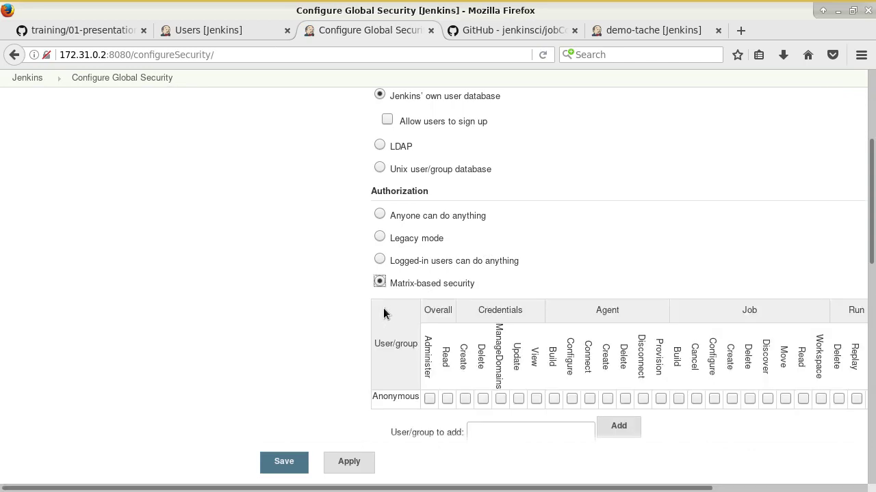
pyautogui.scroll(-3, 410, 308)
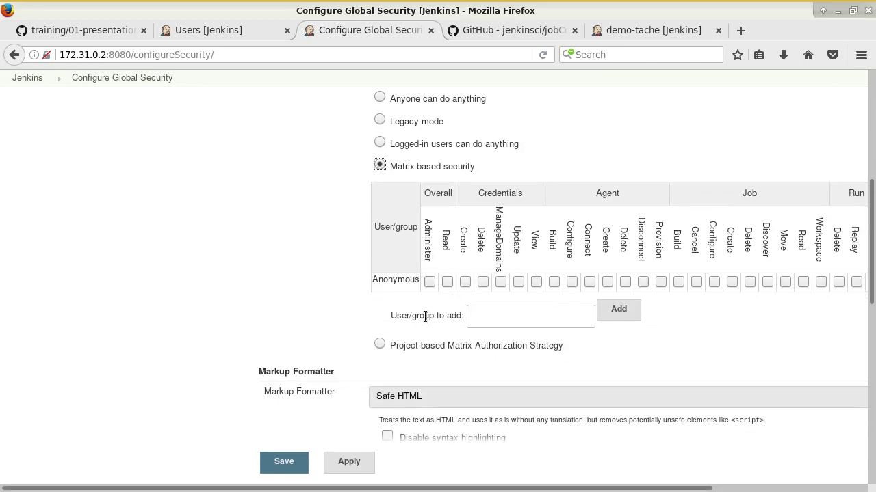
pyautogui.moveTo(414, 316); pyautogui.dragTo(436, 316)
# Step: From the course notes, open the Kohsuke forum post on groups and the Role Strategy Plugin page in new tabs
pyautogui.click(90, 31)
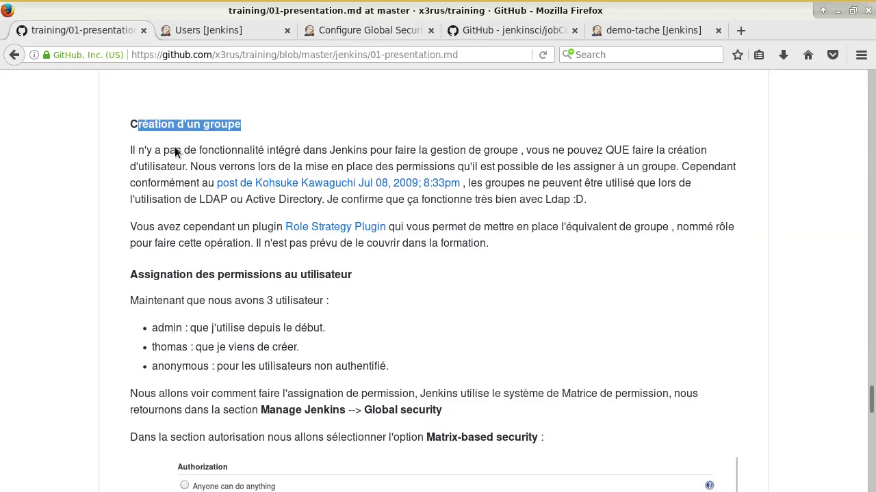
pyautogui.middleClick(273, 182)
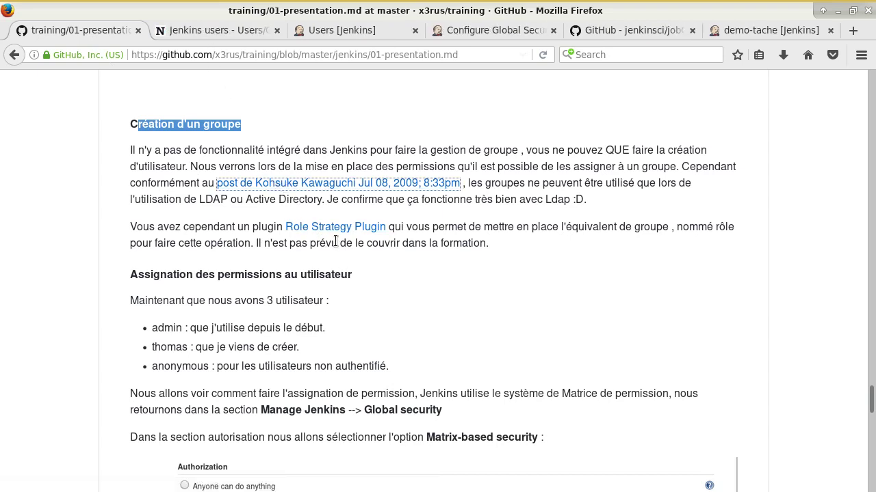
pyautogui.middleClick(373, 227)
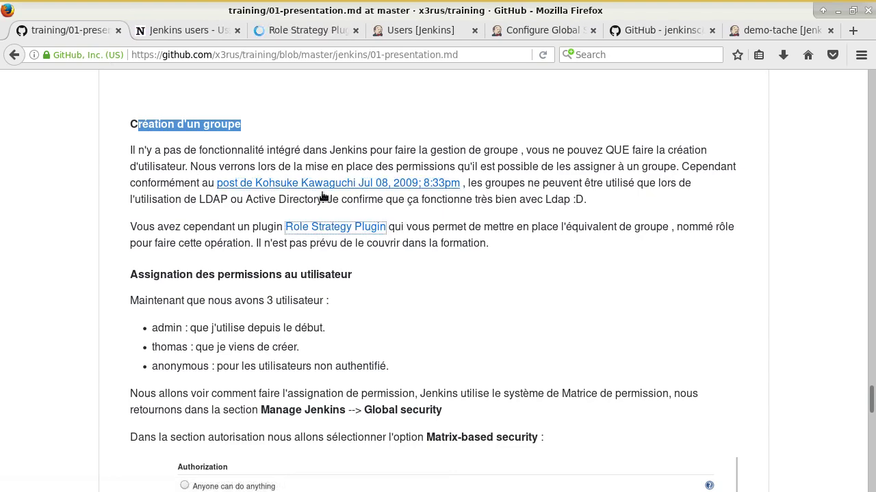
# Step: Read the forum thread, highlighting the sentence about missing group support, then close it
pyautogui.click(205, 37)
pyautogui.scroll(-4, 233, 101)
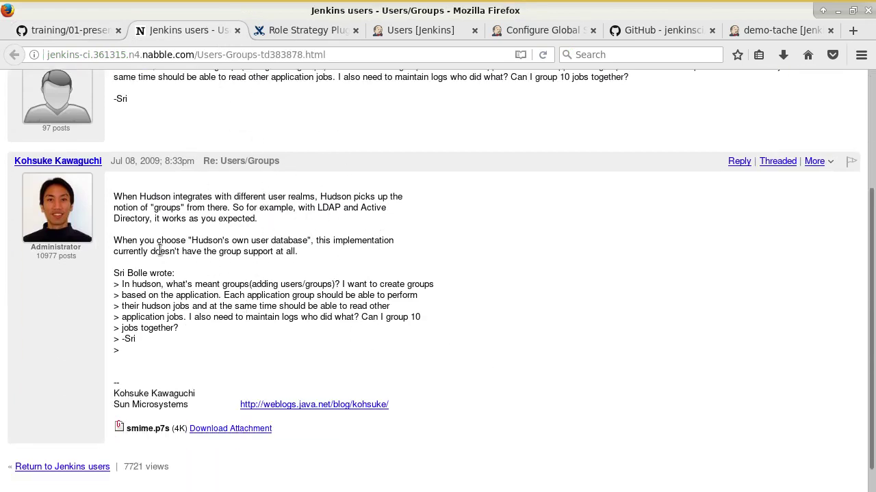
pyautogui.moveTo(160, 251); pyautogui.dragTo(280, 253)
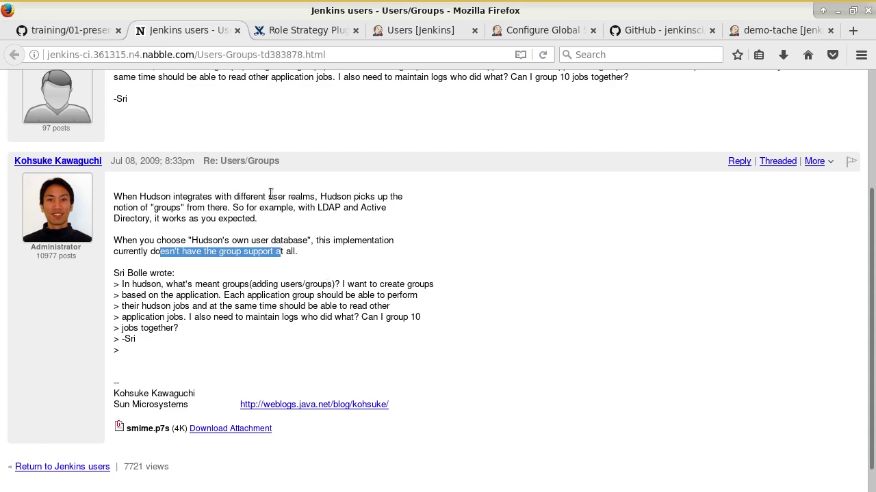
pyautogui.middleClick(195, 34)
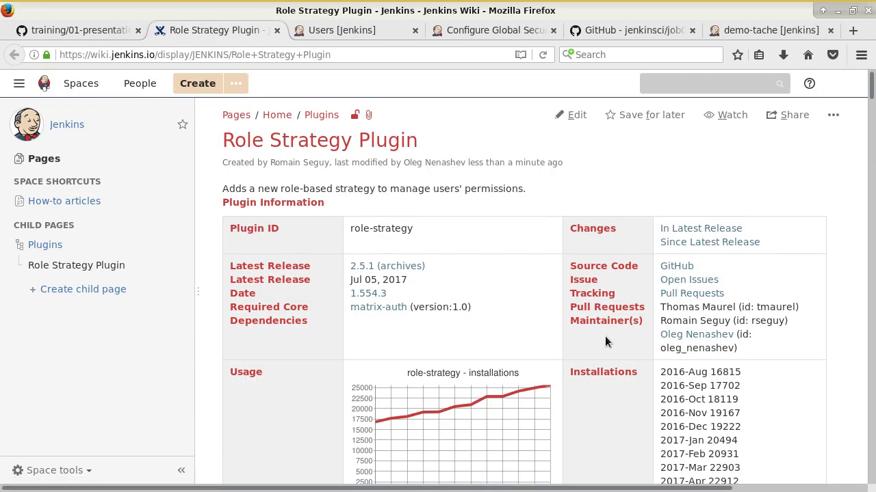
# Step: Read through the Role Strategy Plugin wiki's role documentation, then close the page
pyautogui.scroll(-3, 616, 342)
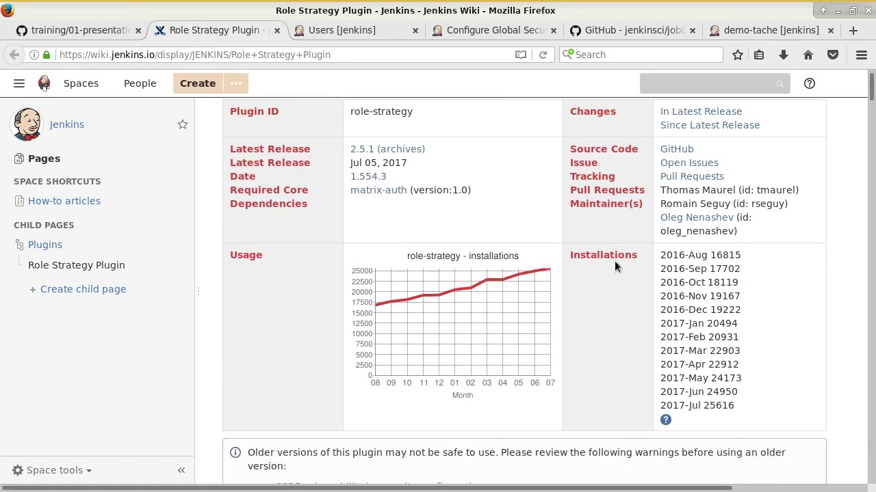
pyautogui.scroll(-10, 401, 272)
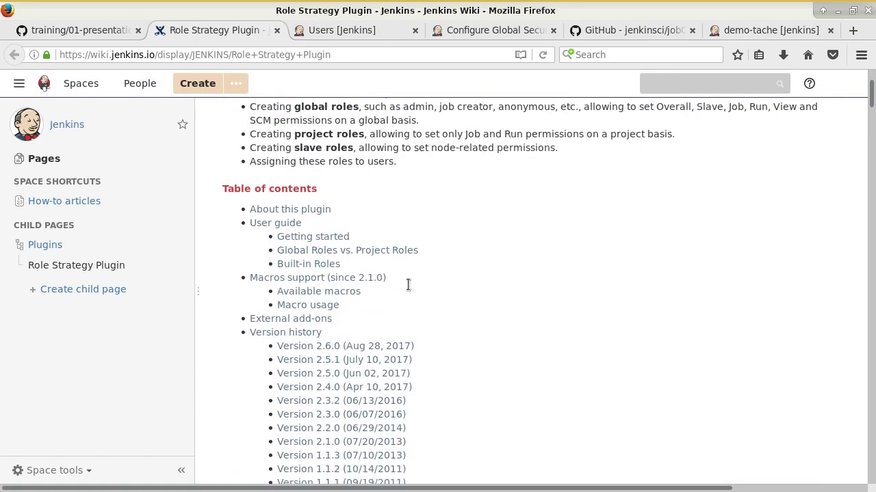
pyautogui.scroll(-8, 408, 284)
pyautogui.scroll(3, 393, 213)
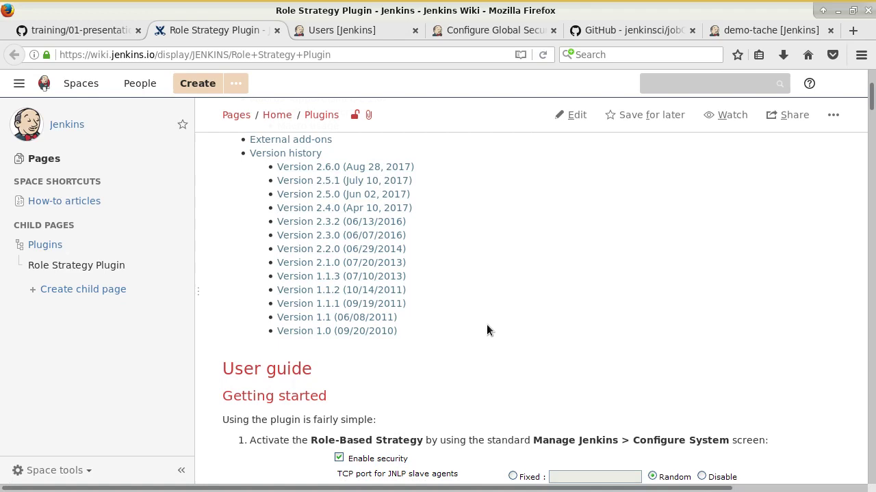
pyautogui.scroll(-1, 486, 331)
pyautogui.scroll(10, 485, 330)
pyautogui.scroll(8, 475, 327)
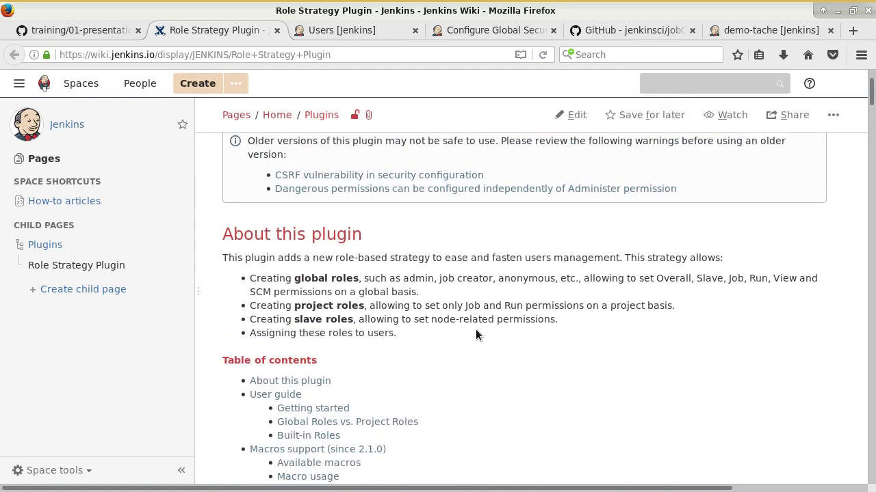
pyautogui.scroll(2, 472, 335)
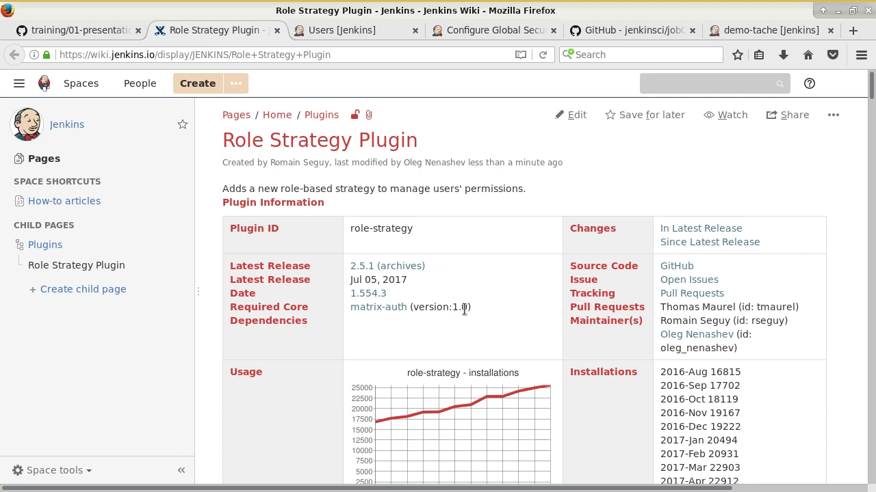
pyautogui.scroll(-10, 465, 309)
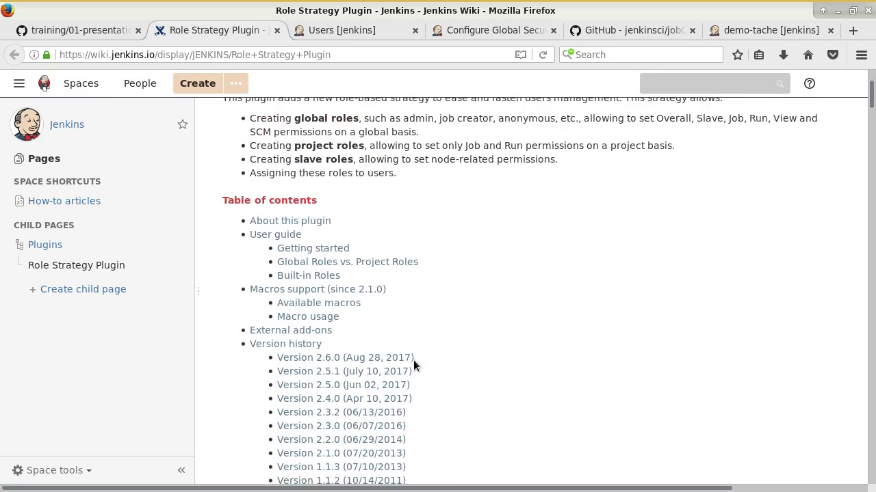
pyautogui.scroll(-10, 414, 362)
pyautogui.scroll(-1, 652, 401)
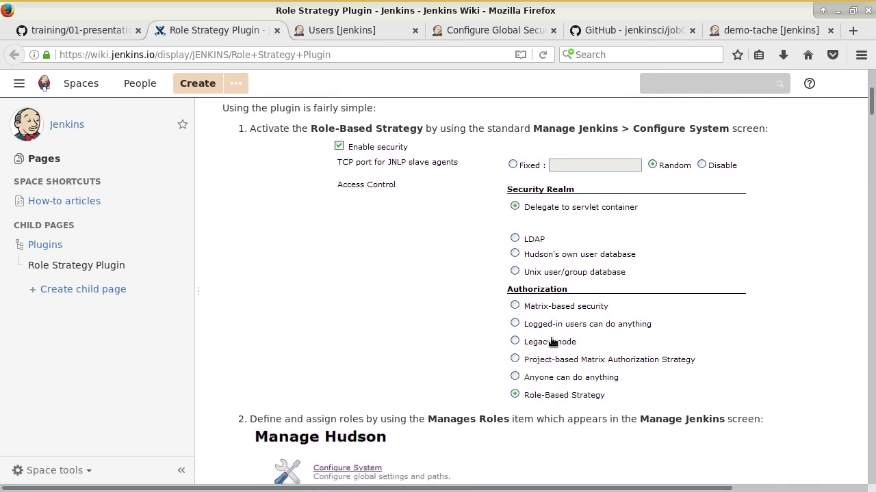
pyautogui.scroll(-3, 562, 400)
pyautogui.scroll(-13, 562, 403)
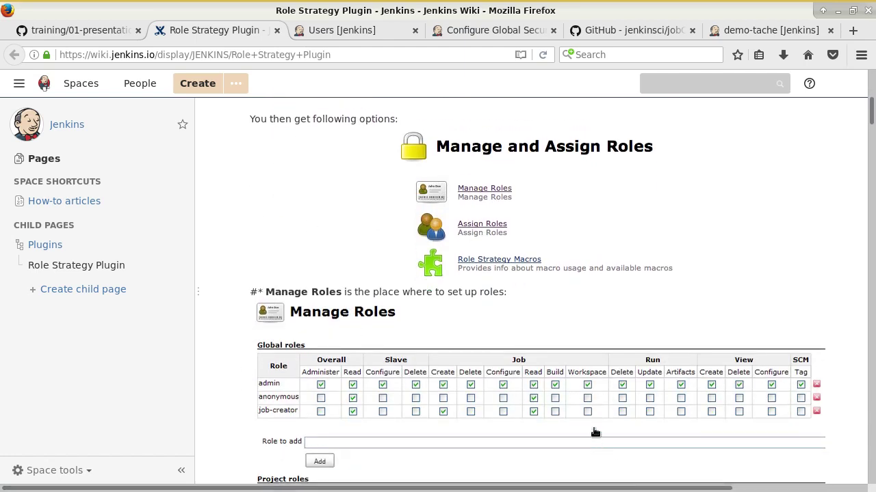
pyautogui.scroll(-6, 572, 413)
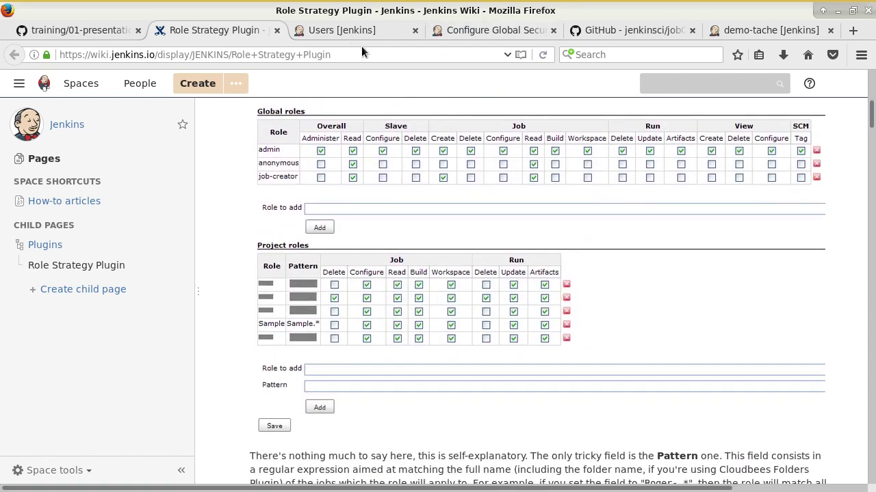
pyautogui.middleClick(221, 29)
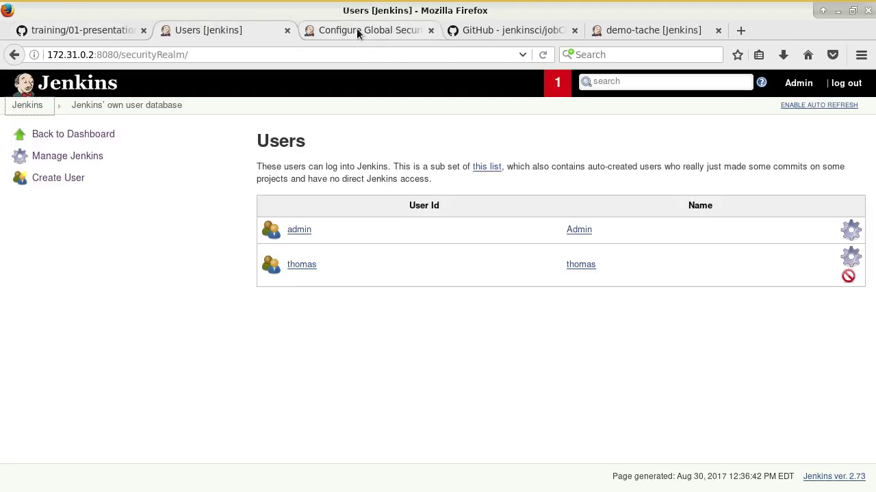
# Step: Skim further down the course notes, then return to the Configure Global Security page
pyautogui.click(357, 28)
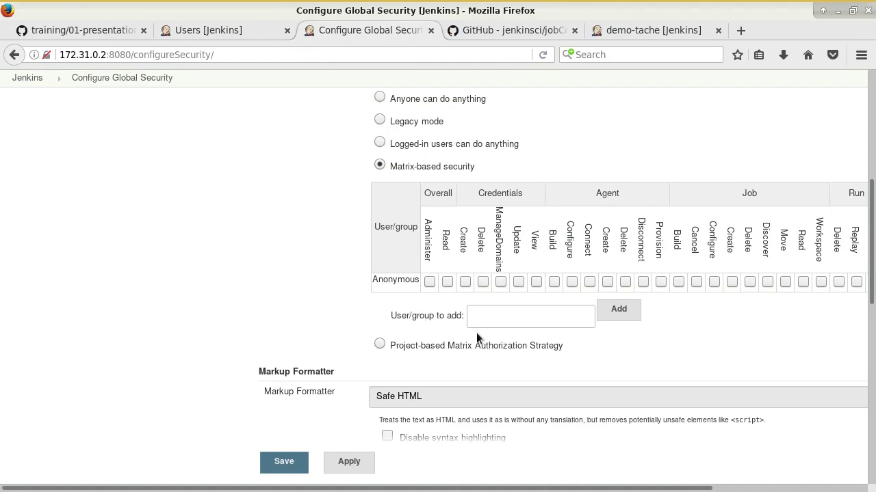
pyautogui.click(152, 30)
pyautogui.scroll(-4, 248, 195)
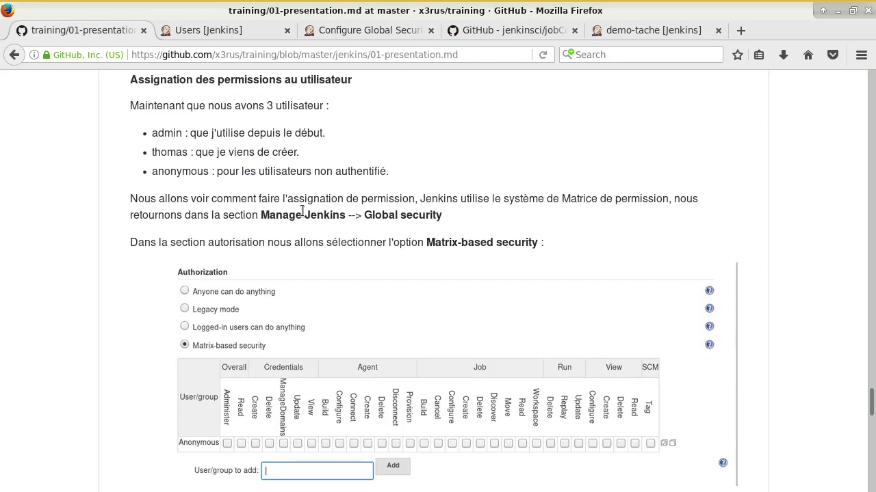
pyautogui.scroll(-2, 338, 219)
pyautogui.scroll(-5, 407, 277)
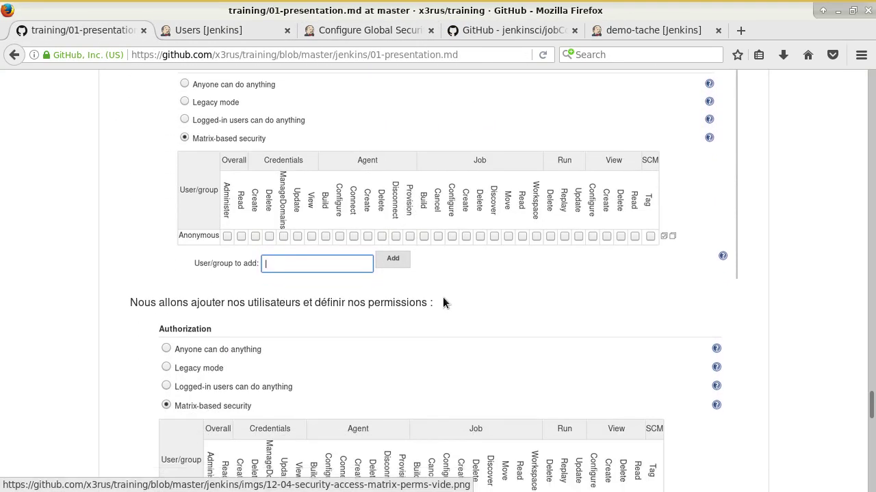
pyautogui.click(241, 34)
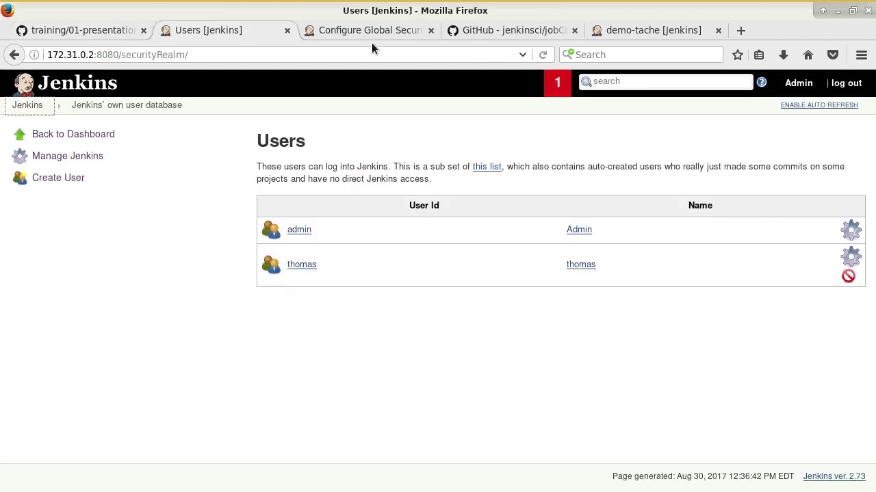
pyautogui.click(370, 34)
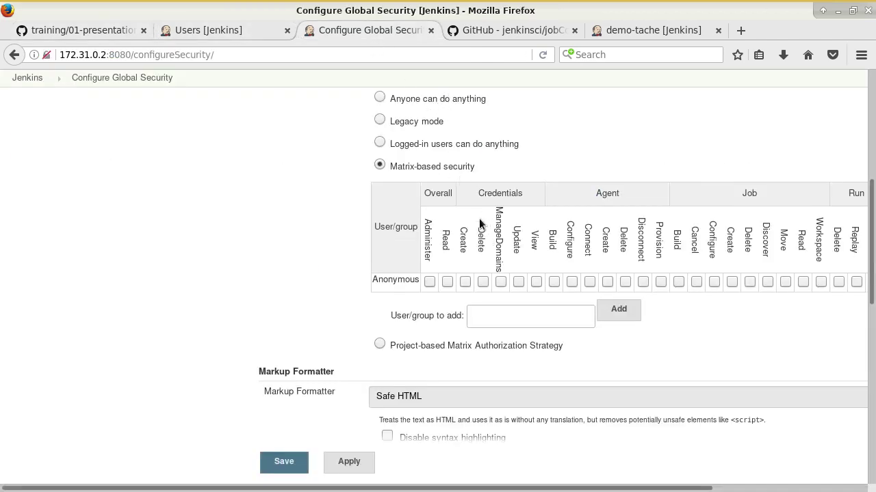
# Step: Enter admin in the matrix's User/group to add field and submit the security form, getting Access Denied
pyautogui.moveTo(525, 490); pyautogui.dragTo(707, 465)
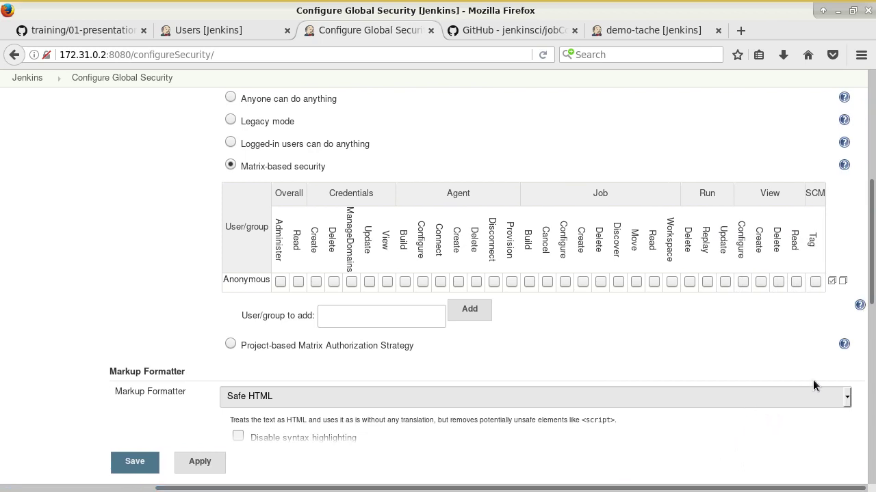
pyautogui.click(351, 314)
pyautogui.write('admin')
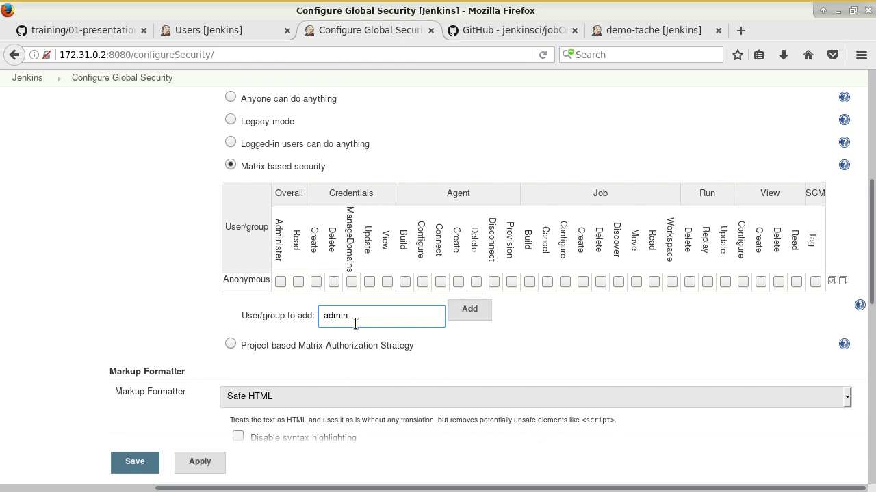
pyautogui.press('Return')
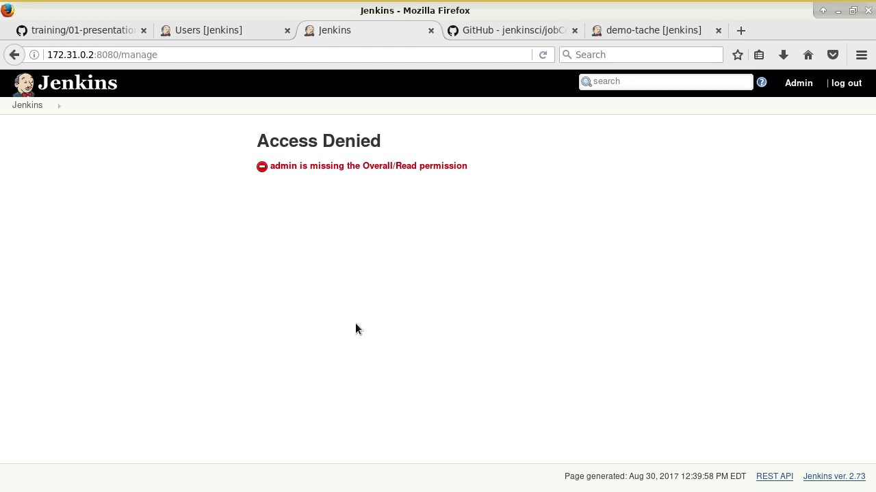
# Step: Log out and log back in as admin with its password, declining to save the login
pyautogui.moveTo(292, 162); pyautogui.dragTo(422, 171)
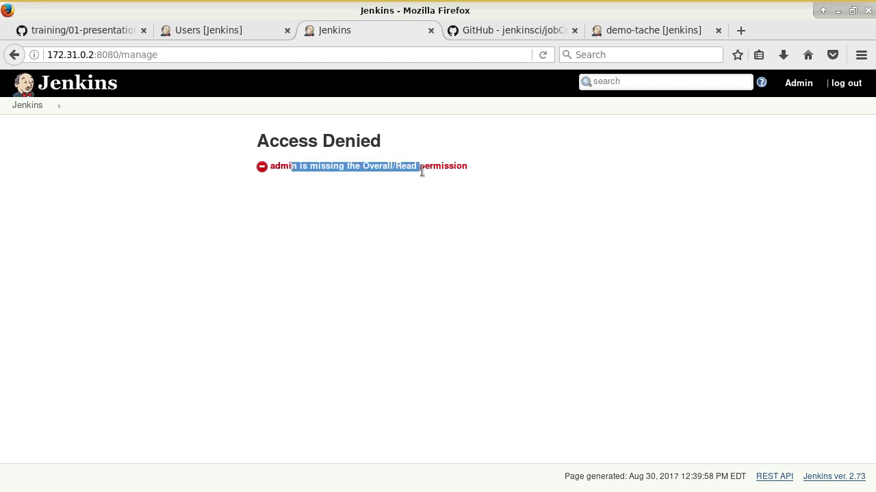
pyautogui.click(361, 171)
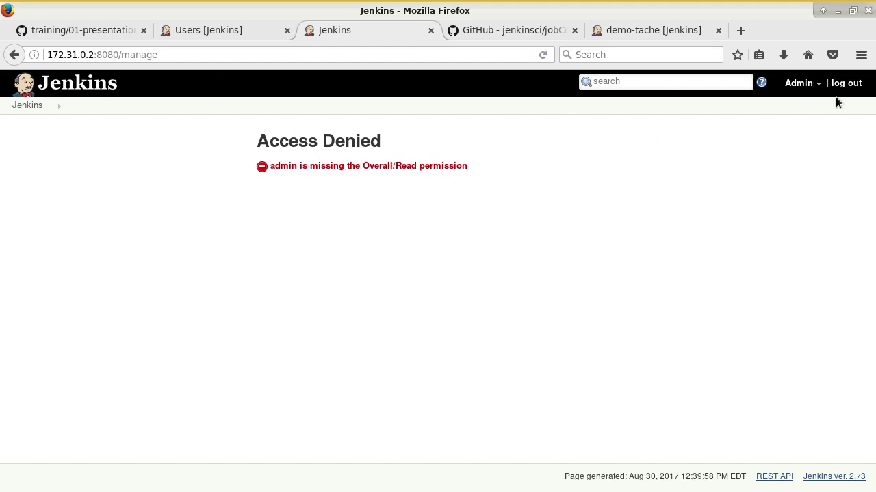
pyautogui.click(853, 87)
pyautogui.click(410, 155)
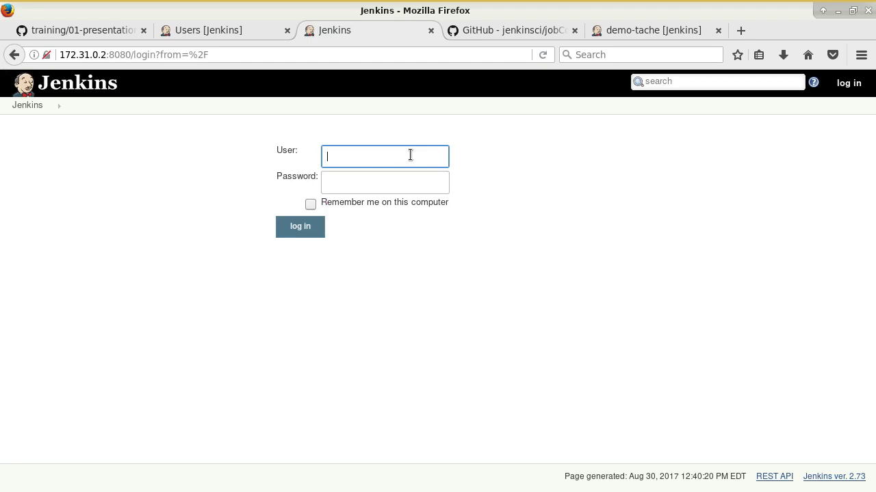
pyautogui.write('admin')
pyautogui.press('Tab')
pyautogui.write('jenkins')
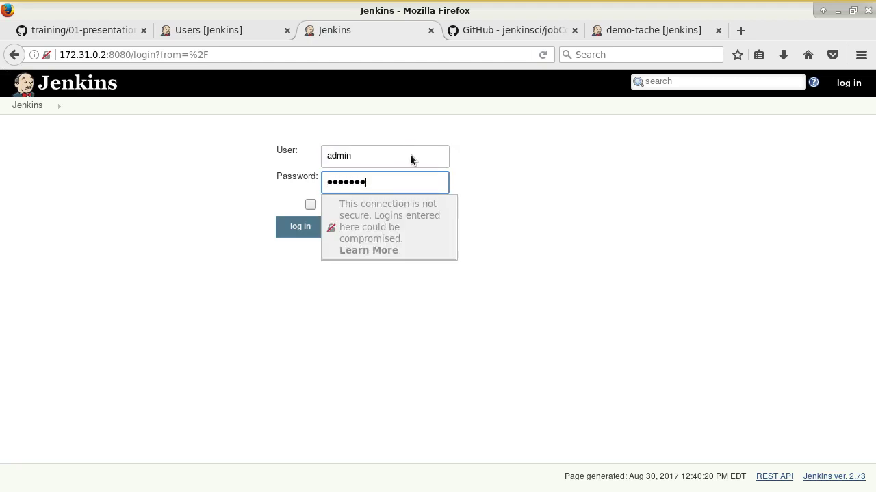
pyautogui.press('Return')
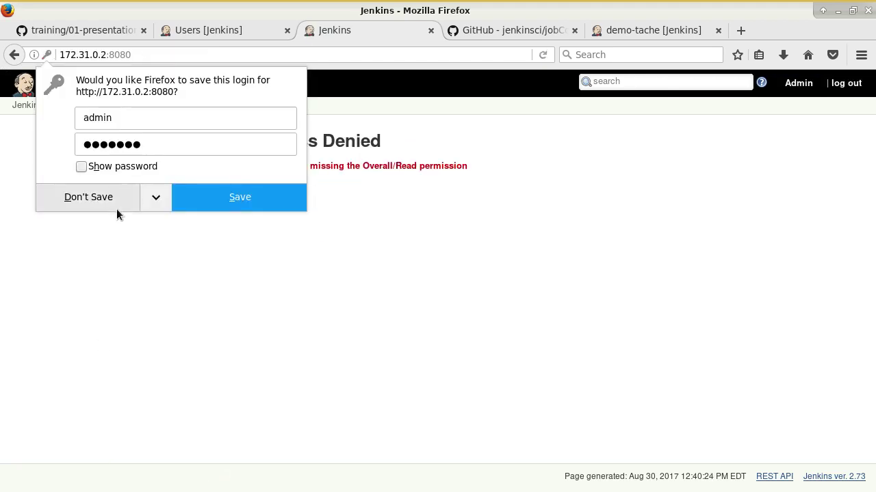
pyautogui.click(88, 198)
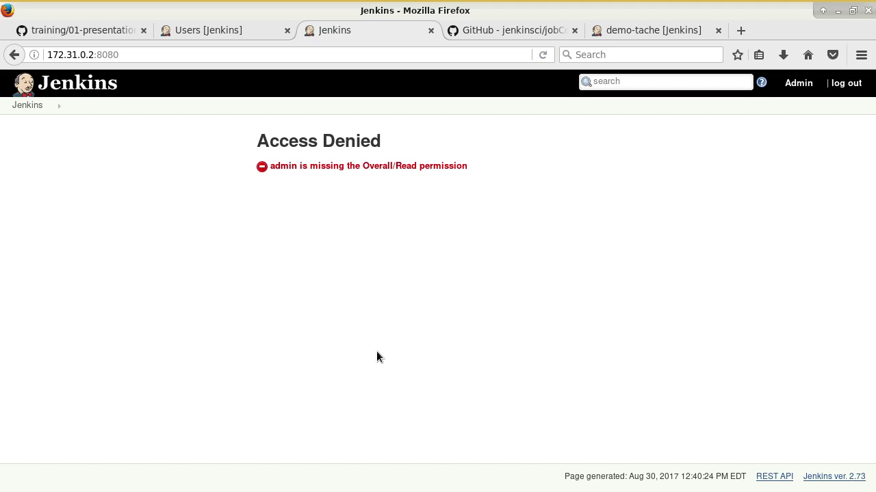
# Step: Retry Configure Global Security from the Back history list, still denied, then switch to the terminal
pyautogui.rightClick(14, 55)
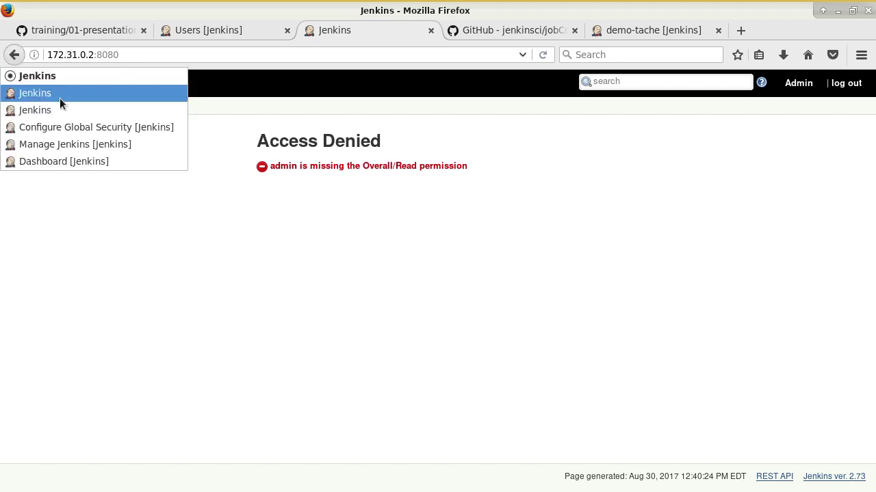
pyautogui.click(112, 127)
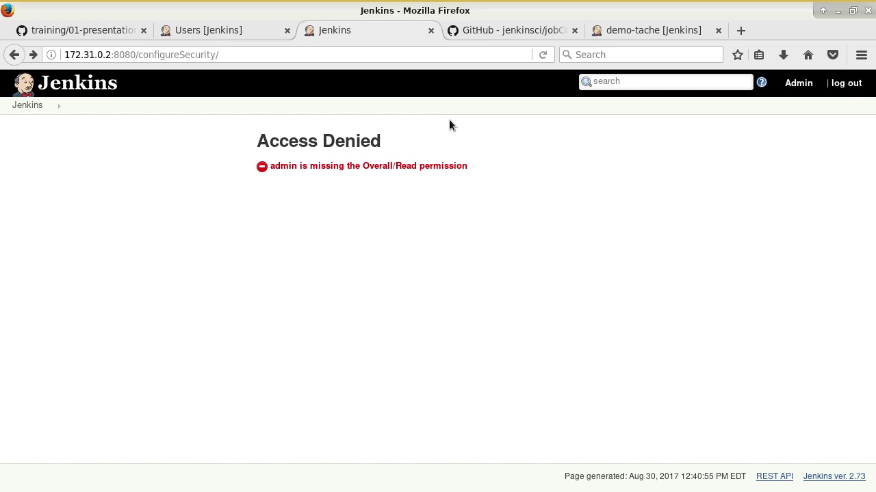
pyautogui.hotkey('alt', 'Tab')
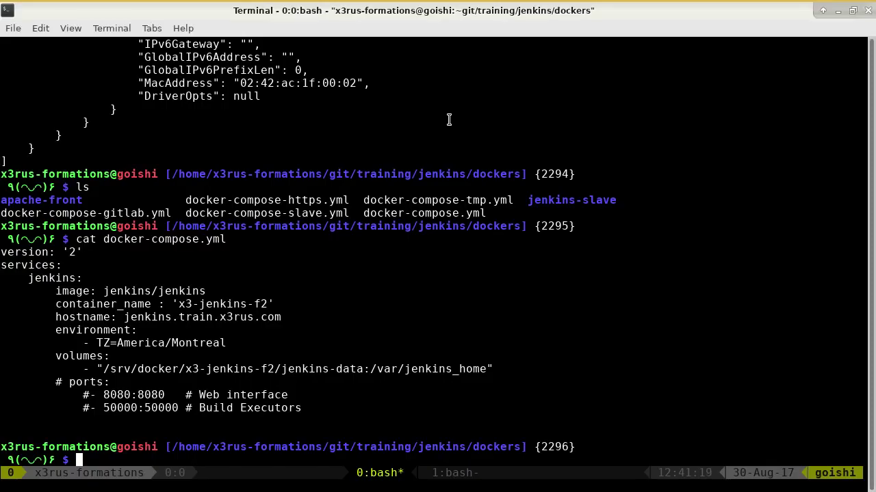
# Step: Change into /srv/docker/x3-jenkins-f2/jenkins-data and list its files sorted by modification time
pyautogui.moveTo(363, 369); pyautogui.dragTo(104, 369)
pyautogui.write('cd')
pyautogui.middleClick(456, 339)
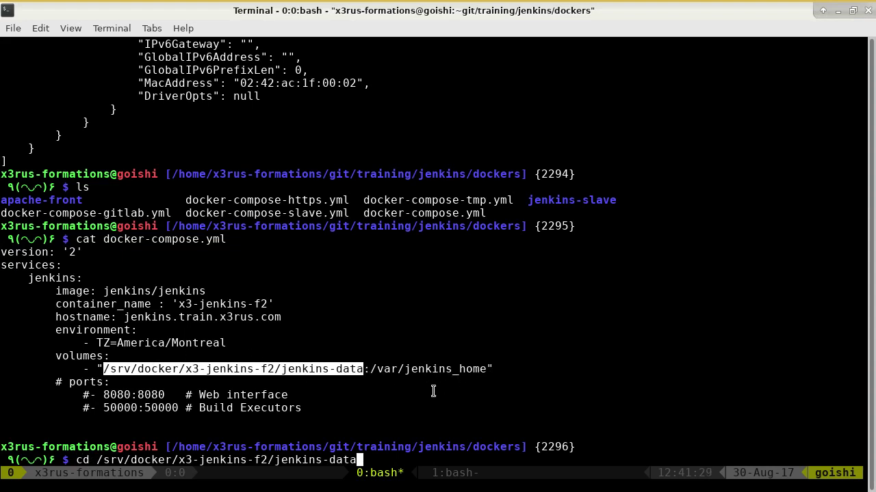
pyautogui.press('Return')
pyautogui.write('ls -1')
pyautogui.press('Return')
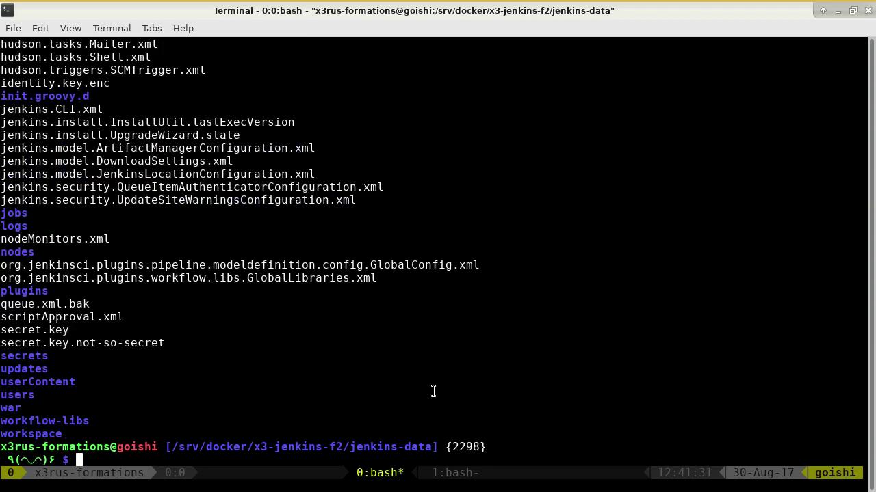
pyautogui.write('ls -ltr')
pyautogui.press('Return')
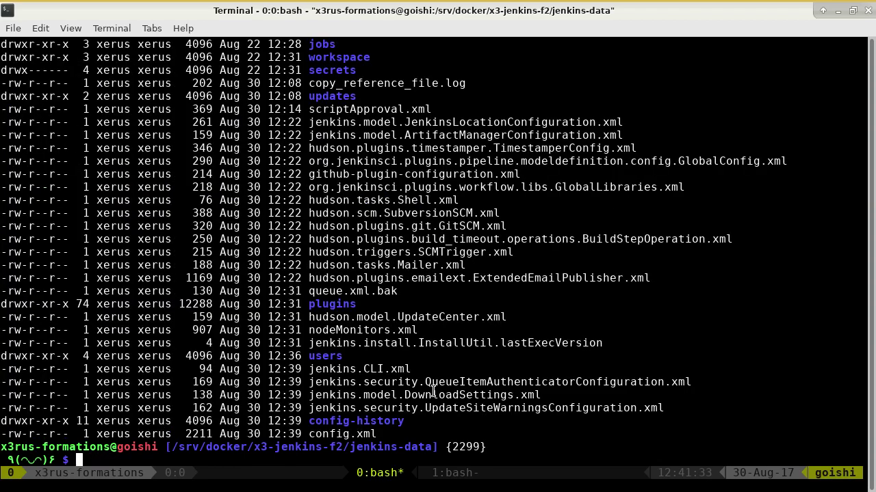
# Step: Open config.xml with sudo vim, delete the line 8 authorizationStrategy entry, and save with :wq
pyautogui.doubleClick(357, 435)
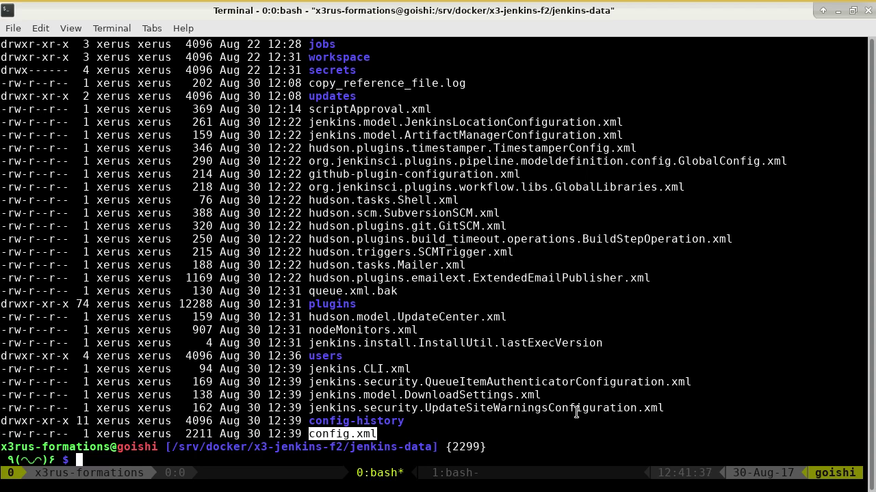
pyautogui.write('sudo vim config.xml')
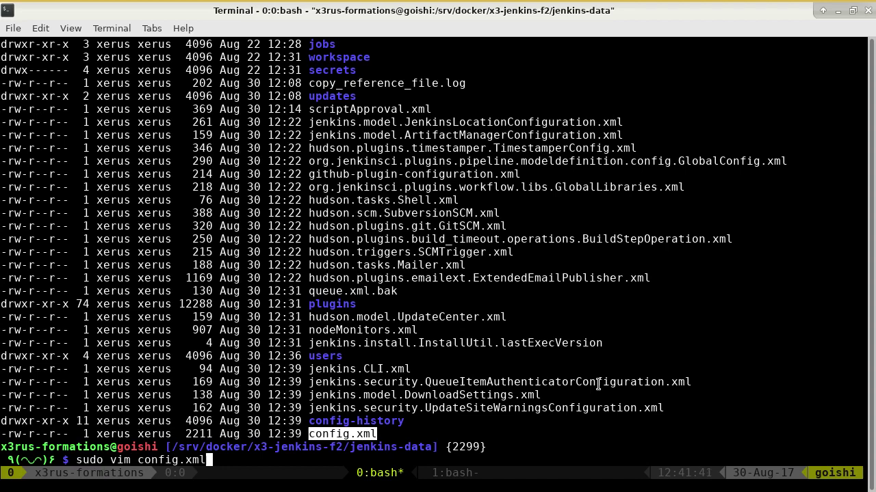
pyautogui.press('Return')
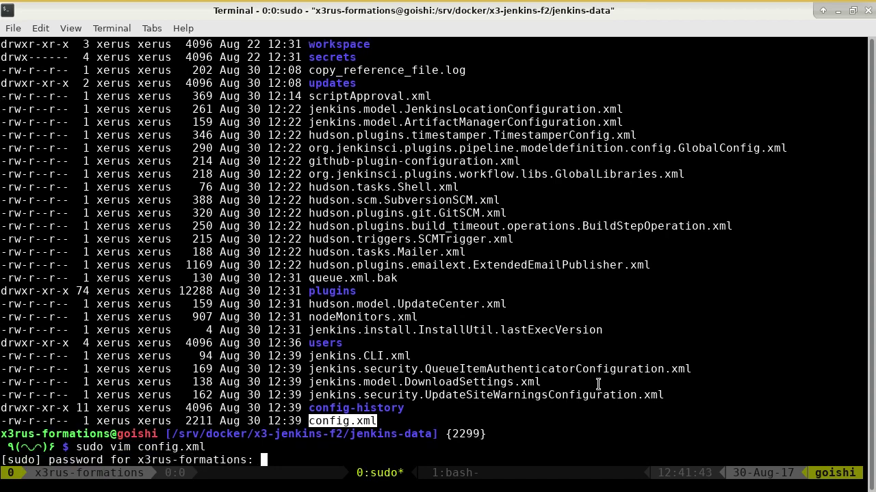
pyautogui.press('Return')
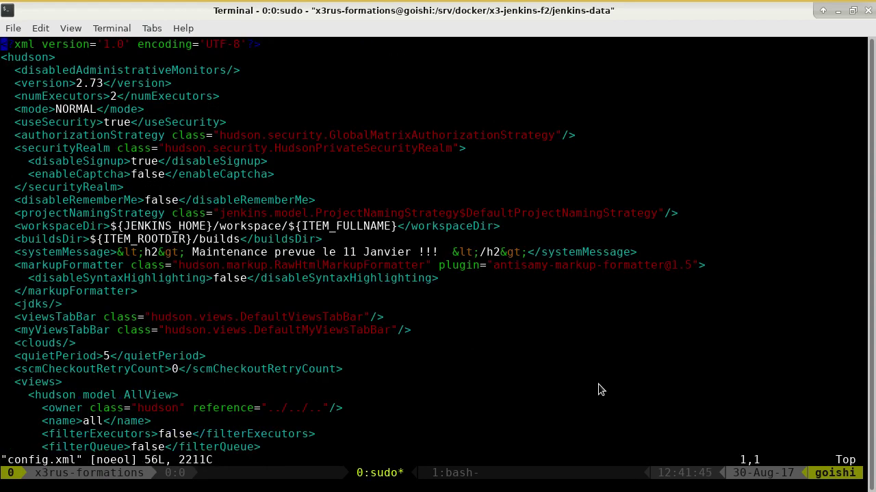
pyautogui.press('j')
pyautogui.press('j')
pyautogui.press('j')
pyautogui.press('j')
pyautogui.press('j')
pyautogui.press('j')
pyautogui.moveTo(15, 140); pyautogui.dragTo(171, 137)
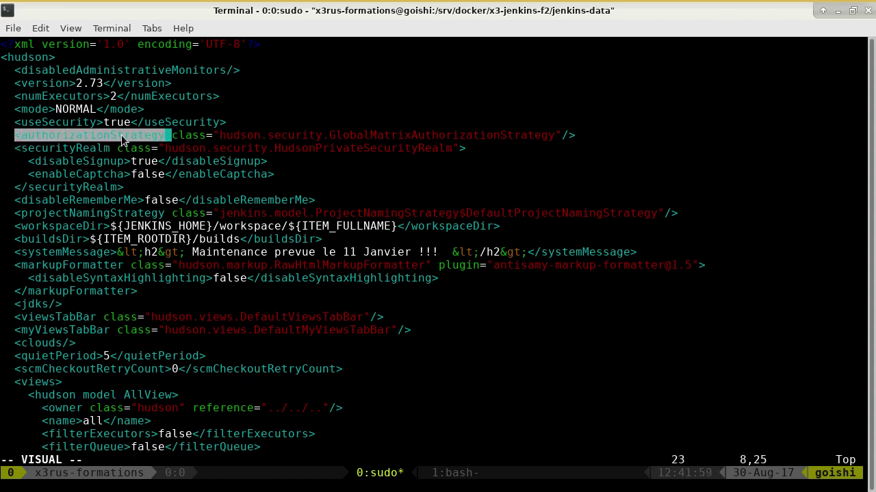
pyautogui.click(195, 141)
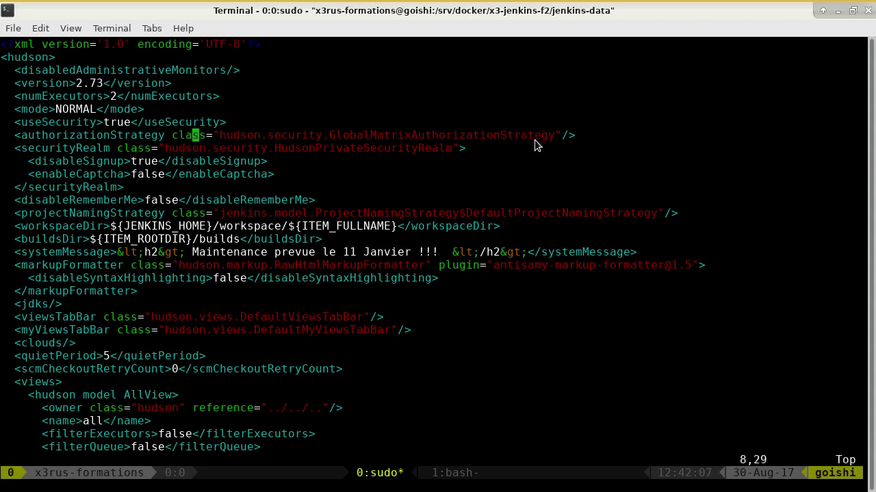
pyautogui.press('d')
pyautogui.press('d')
pyautogui.write(':wq')
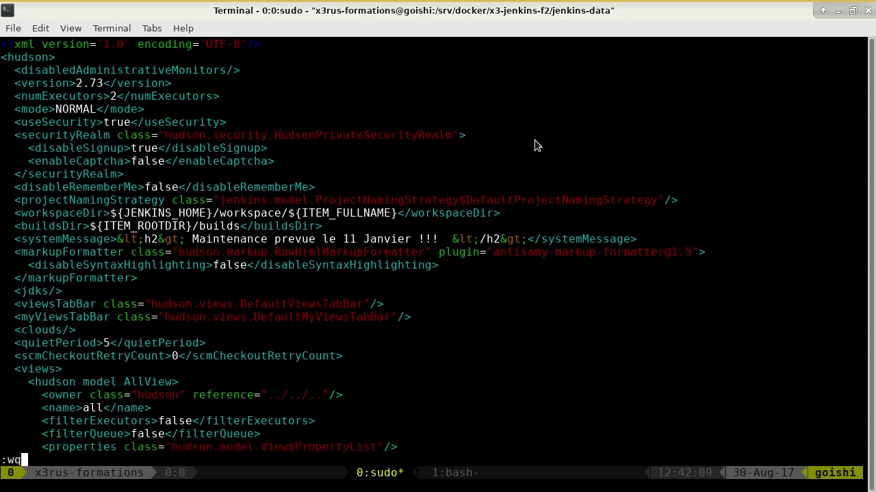
pyautogui.press('Return')
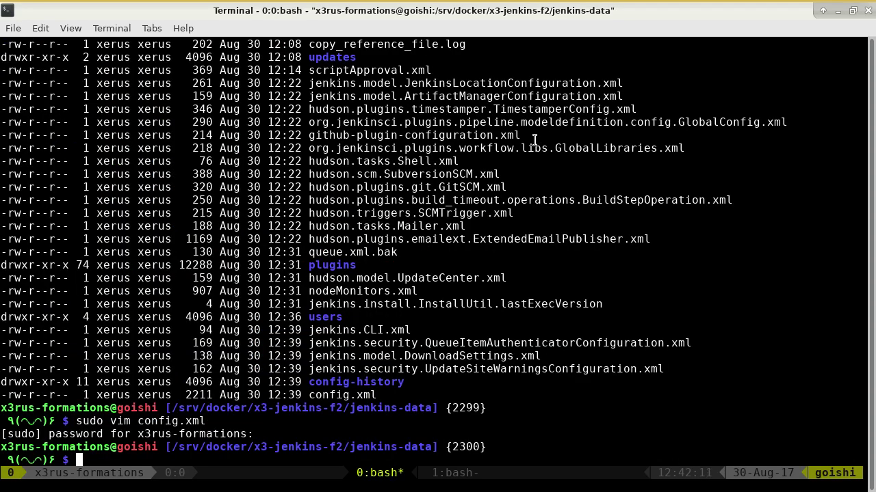
# Step: In Firefox, strip the configureSecurity path from the address and reload the Jenkins root page
pyautogui.hotkey('alt', 'Tab')
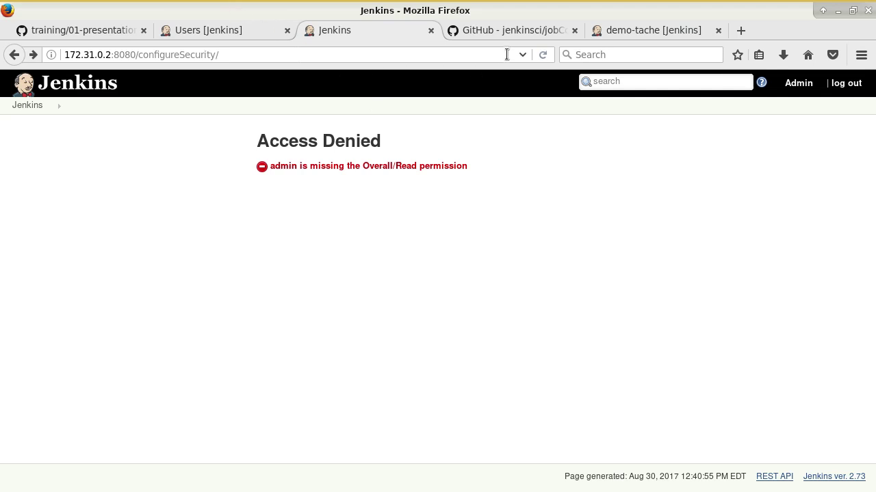
pyautogui.moveTo(143, 55); pyautogui.dragTo(159, 55)
pyautogui.moveTo(228, 52); pyautogui.dragTo(350, 51)
pyautogui.press('BackSpace')
pyautogui.press('BackSpace')
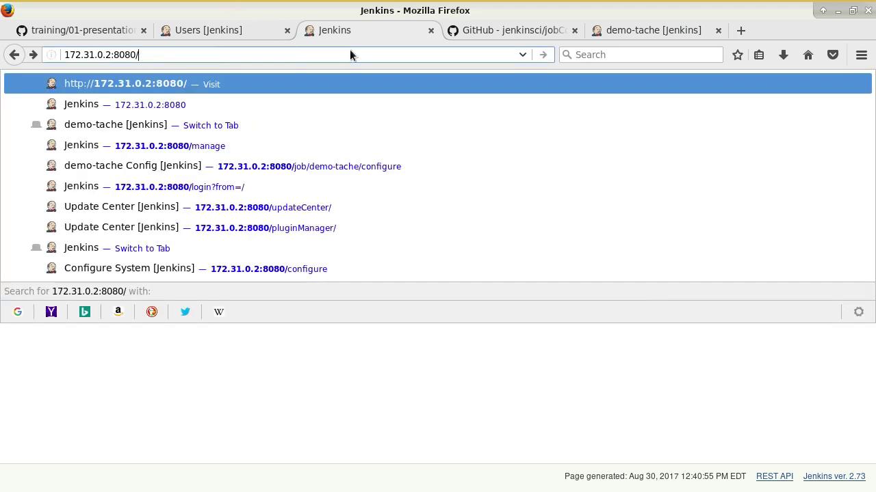
pyautogui.press('Return')
pyautogui.click(542, 54)
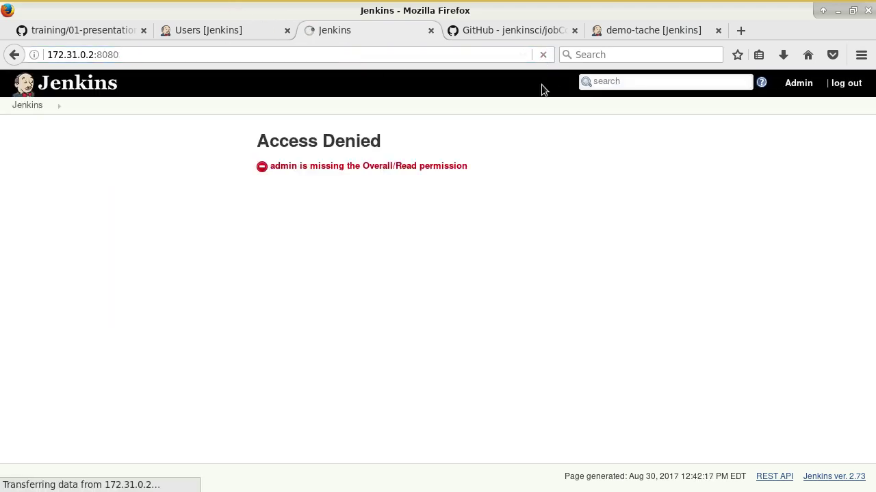
# Step: Reopen config.xml in the terminal editor and quit with :q without changes
pyautogui.hotkey('alt', 'Tab')
pyautogui.press('Up')
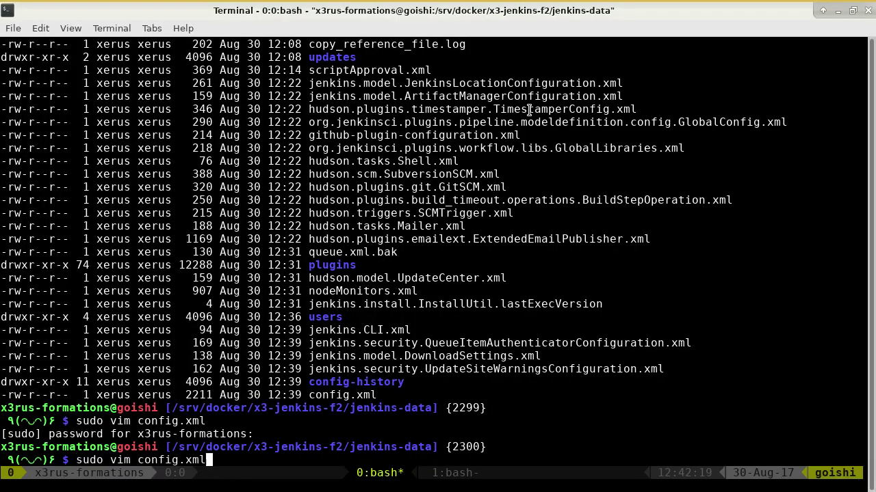
pyautogui.press('Return')
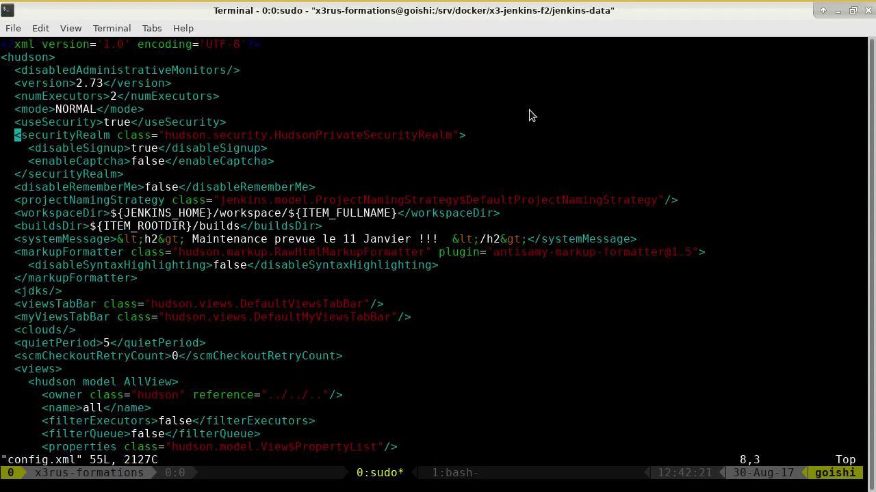
pyautogui.write(':q')
pyautogui.press('Return')
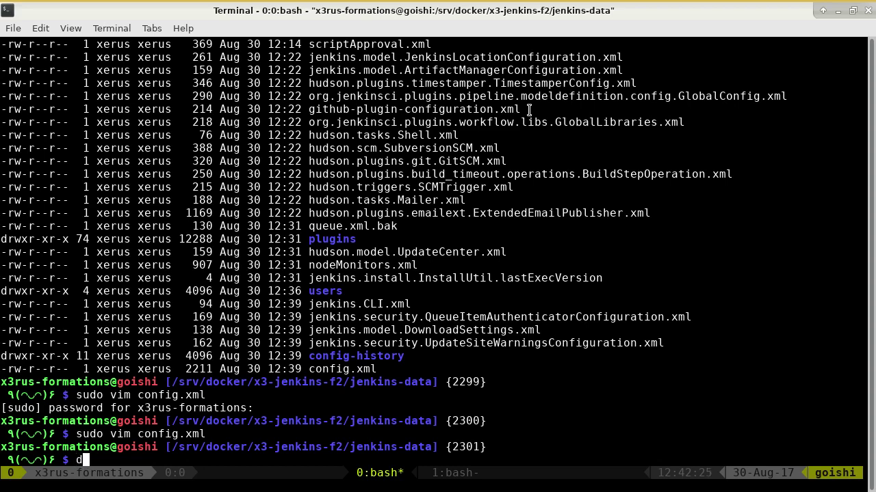
# Step: From the compose directory, run docker-compose restart on the Jenkins container, then reload Jenkins in Firefox
pyautogui.write('cd -')
pyautogui.press('Return')
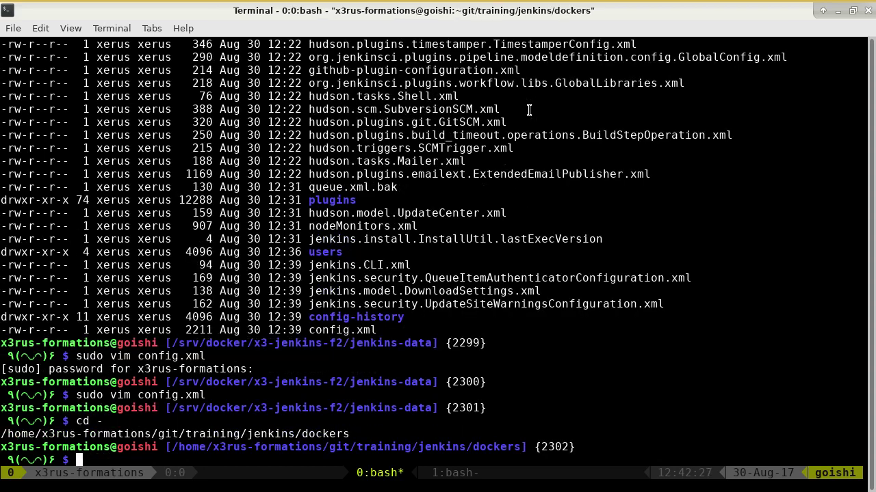
pyautogui.hotkey('ctrl', 'r')
pyautogui.write('dock')
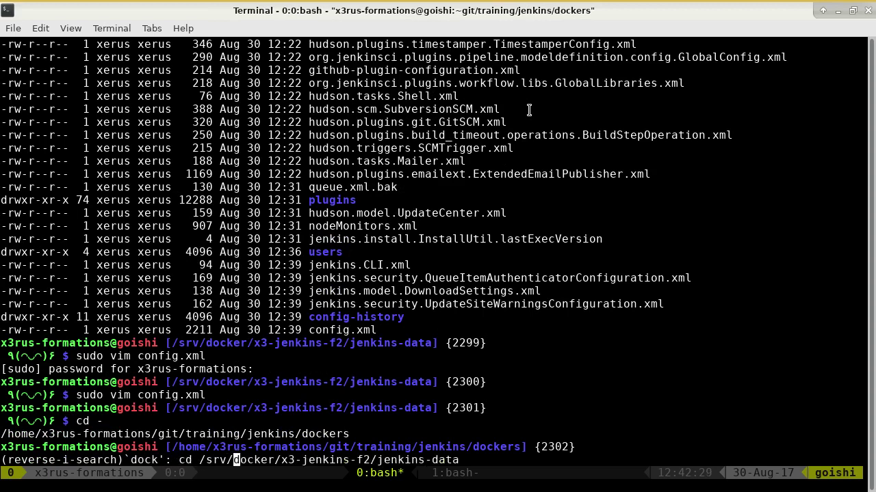
pyautogui.write('er-')
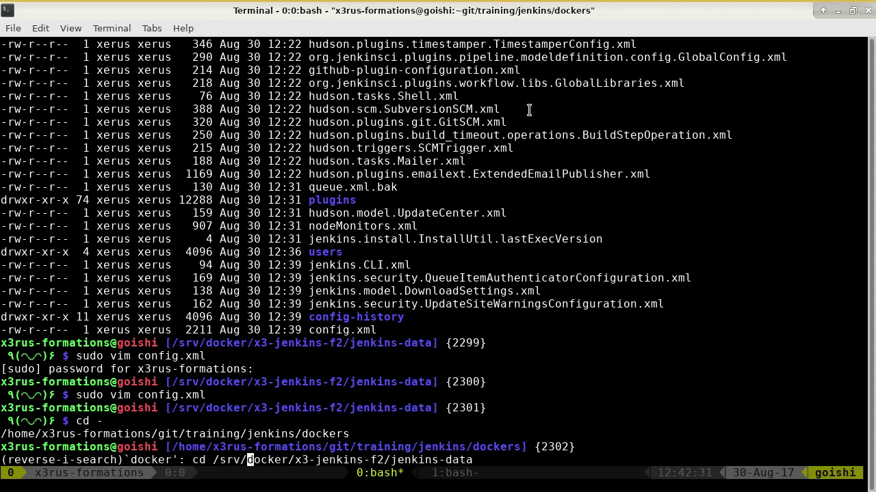
pyautogui.hotkey('ctrl', 'r')
pyautogui.write('com')
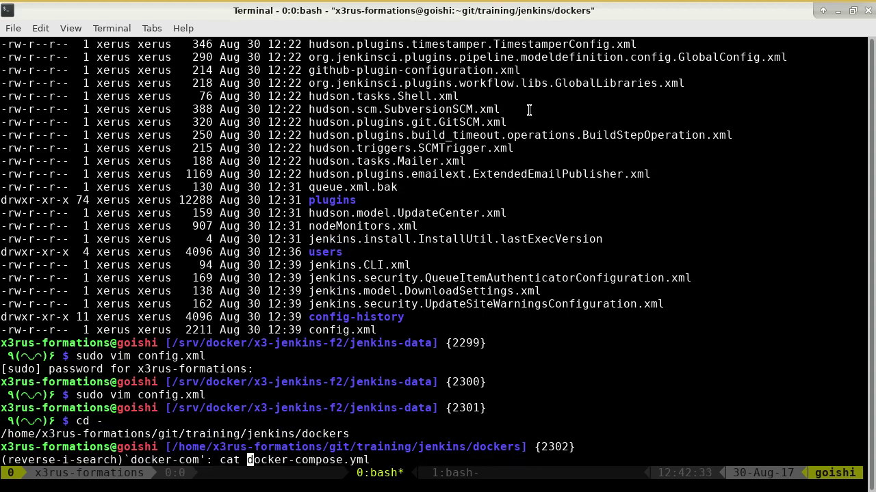
pyautogui.hotkey('ctrl', 'r')
pyautogui.press('Right')
pyautogui.press('Right')
pyautogui.press('Right')
pyautogui.press('Right')
pyautogui.press('Right')
pyautogui.press('Right')
pyautogui.press('Right')
pyautogui.press('Right')
pyautogui.press('Right')
pyautogui.press('Right')
pyautogui.press('Right')
pyautogui.press('Right')
pyautogui.press('Right')
pyautogui.press('Right')
pyautogui.press('Right')
pyautogui.press('Right')
pyautogui.press('Right')
pyautogui.press('Right')
pyautogui.press('Right')
pyautogui.press('Right')
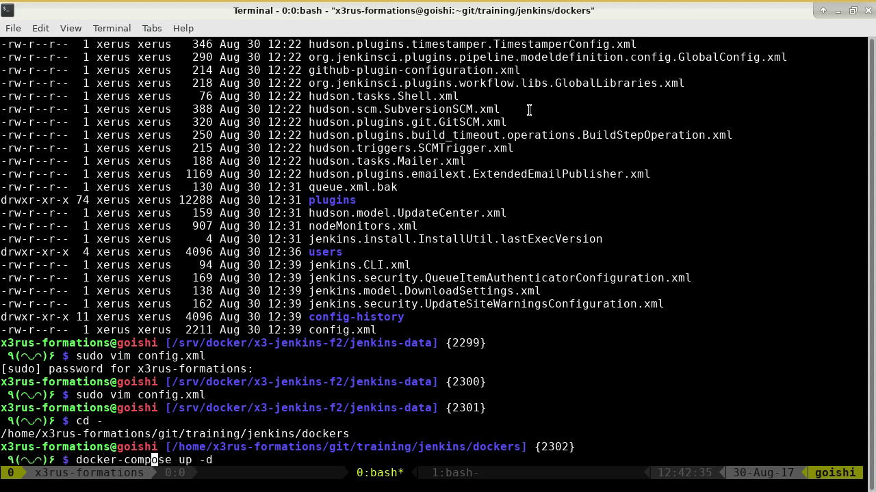
pyautogui.press('BackSpace')
pyautogui.press('BackSpace')
pyautogui.press('BackSpace')
pyautogui.press('BackSpace')
pyautogui.write('restart')
pyautogui.press('Return')
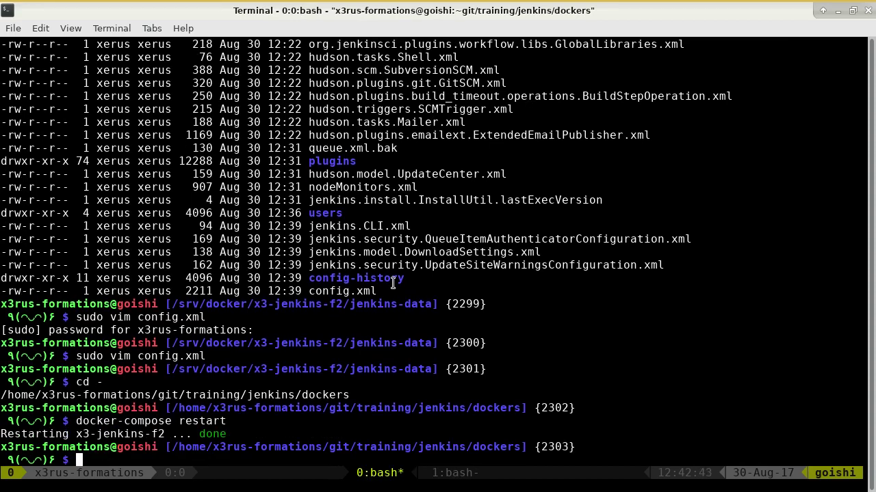
pyautogui.hotkey('alt', 'Tab')
pyautogui.click(142, 55)
pyautogui.press('Return')
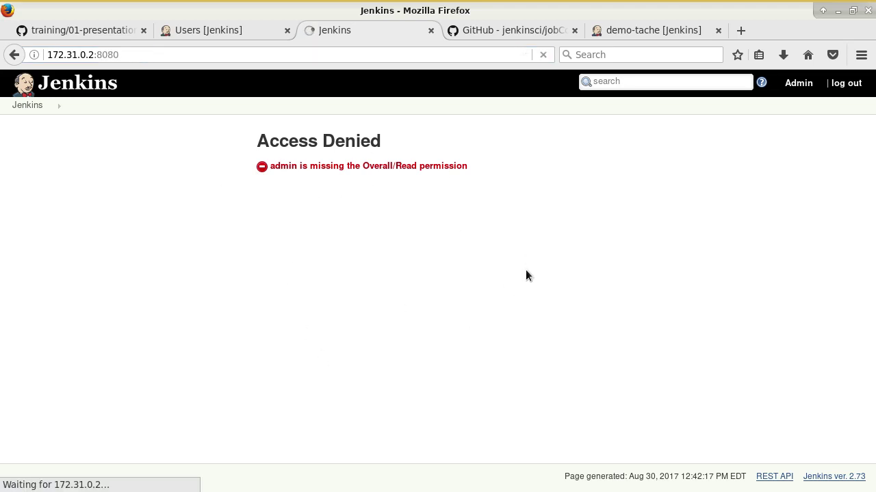
# Step: Return to jenkins-data, reopen config.xml in vim as root, and quit with :q unchanged
pyautogui.hotkey('alt', 'Tab')
pyautogui.press('Up')
pyautogui.press('Up')
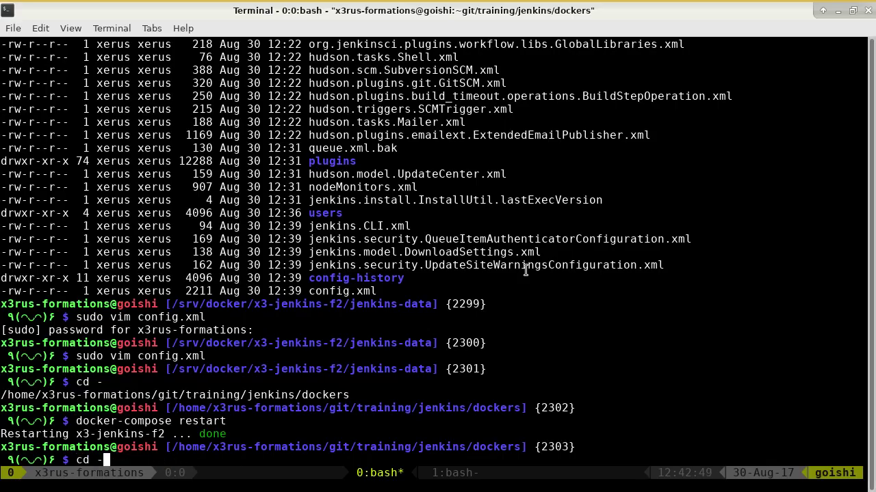
pyautogui.press('Return')
pyautogui.hotkey('ctrl', 'r')
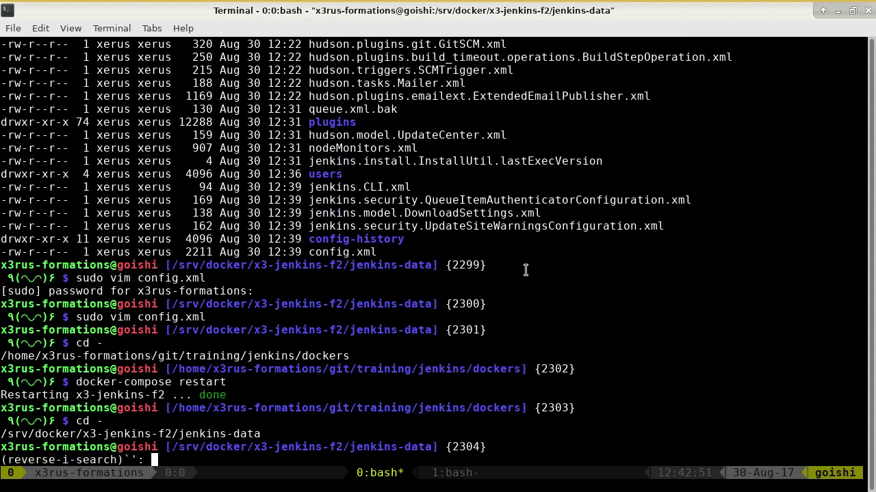
pyautogui.write('vim')
pyautogui.press('Return')
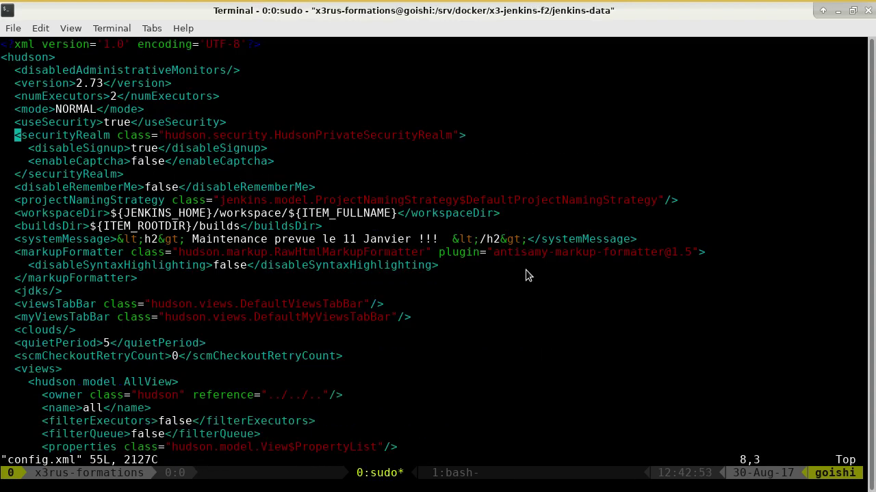
pyautogui.write(':q')
pyautogui.press('Return')
pyautogui.hotkey('alt', 'Tab')
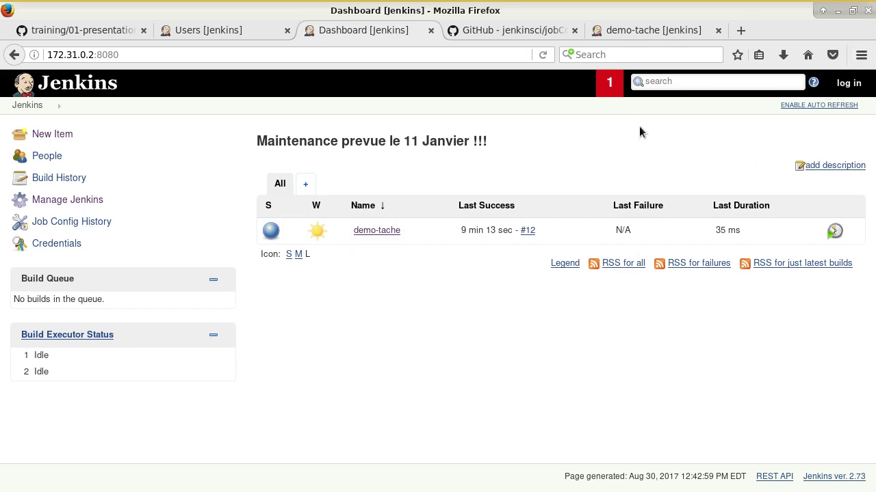
# Step: Under Manage Jenkins > Configure Global Security, choose Matrix-based security and type admin as a user
pyautogui.click(68, 199)
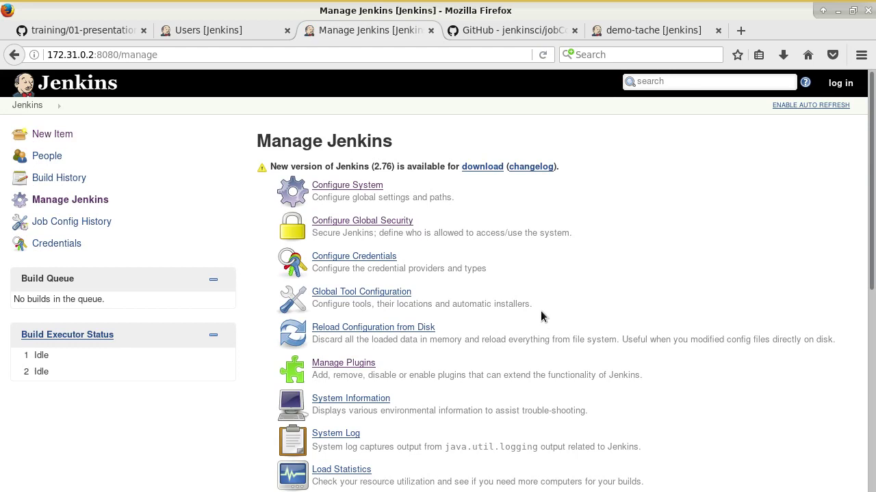
pyautogui.click(386, 220)
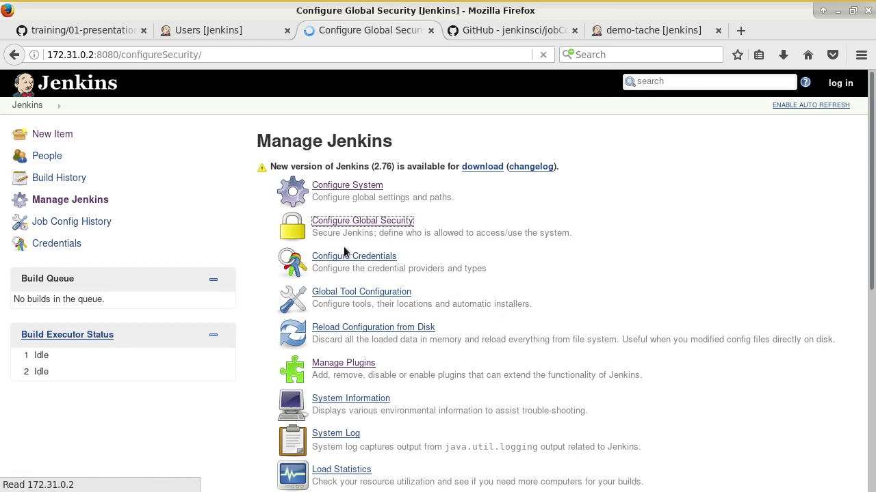
pyautogui.scroll(-4, 508, 360)
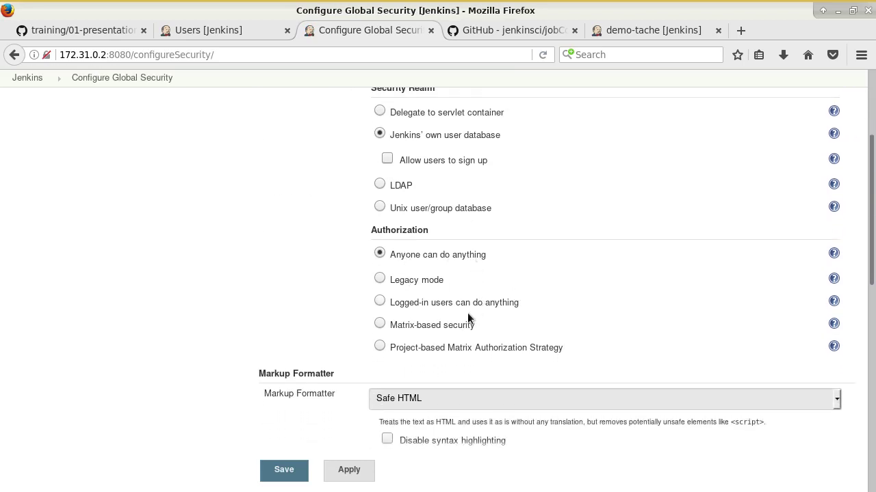
pyautogui.click(443, 327)
pyautogui.scroll(-4, 595, 405)
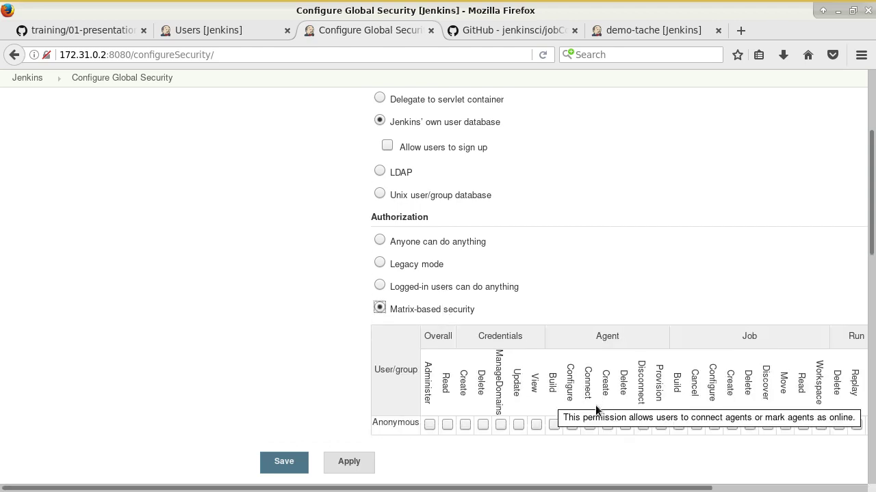
pyautogui.click(491, 315)
pyautogui.write('adm')
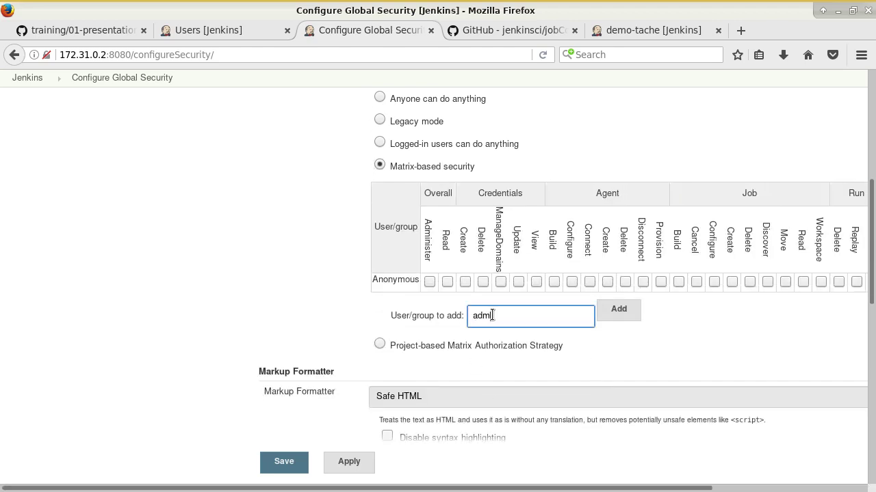
pyautogui.write('in')
pyautogui.scroll(5, 364, 311)
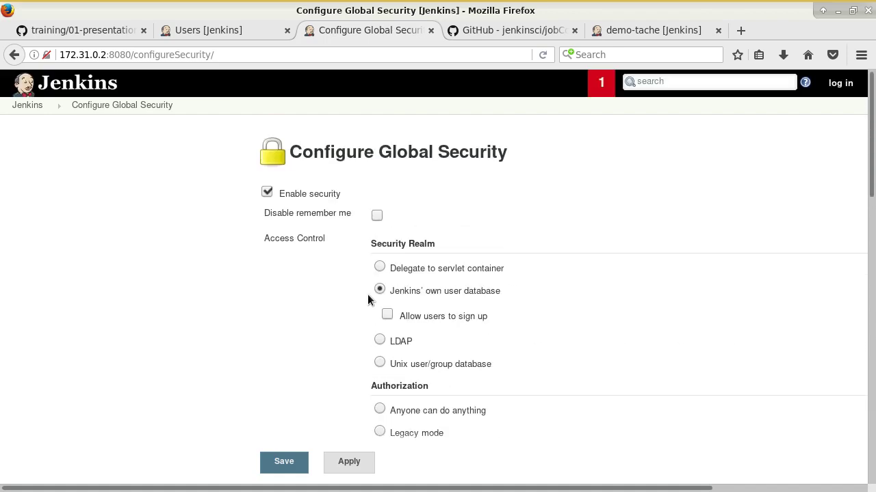
# Step: Leave the unsaved page and log in with the admin username and its password
pyautogui.click(840, 83)
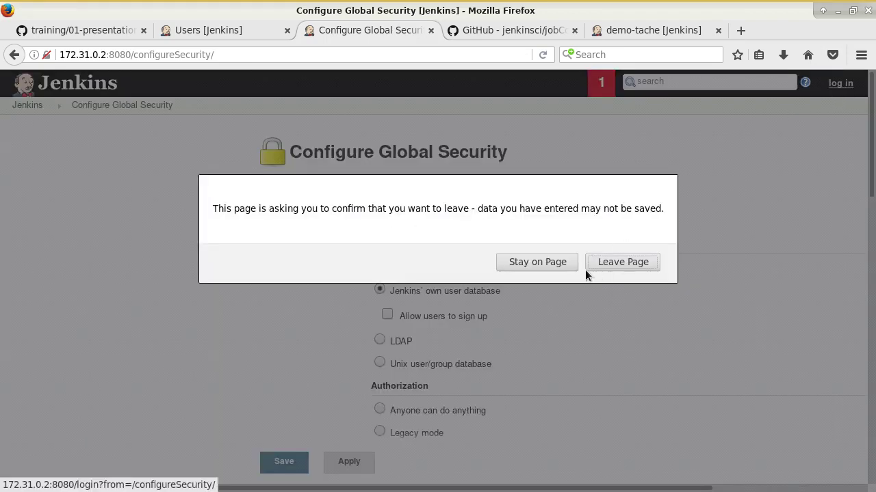
pyautogui.click(623, 262)
pyautogui.click(394, 160)
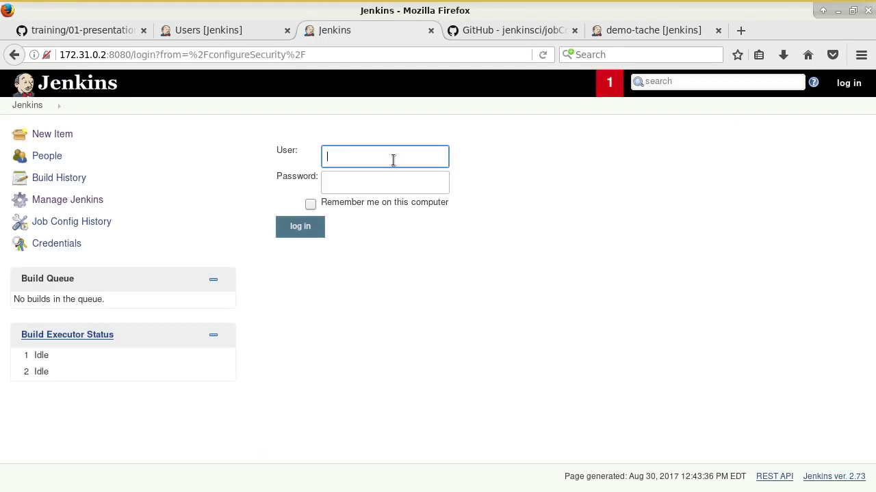
pyautogui.write('admin')
pyautogui.press('Tab')
pyautogui.write('admin')
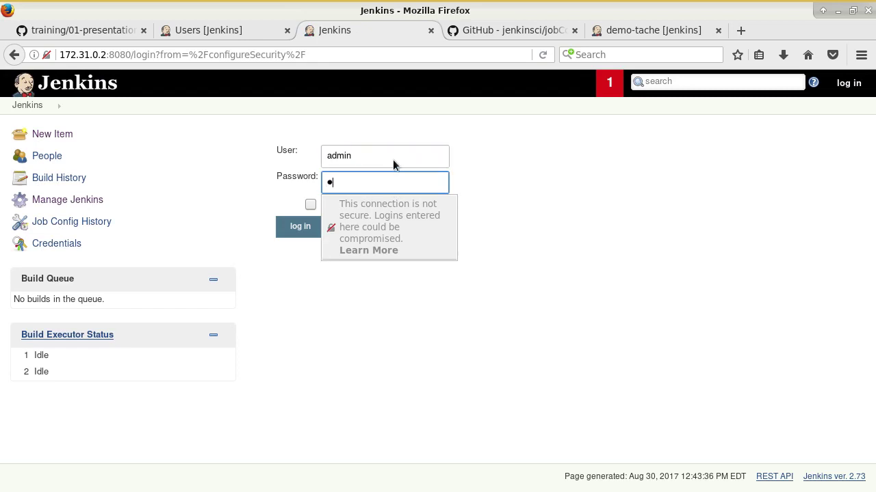
pyautogui.write('123')
pyautogui.press('Return')
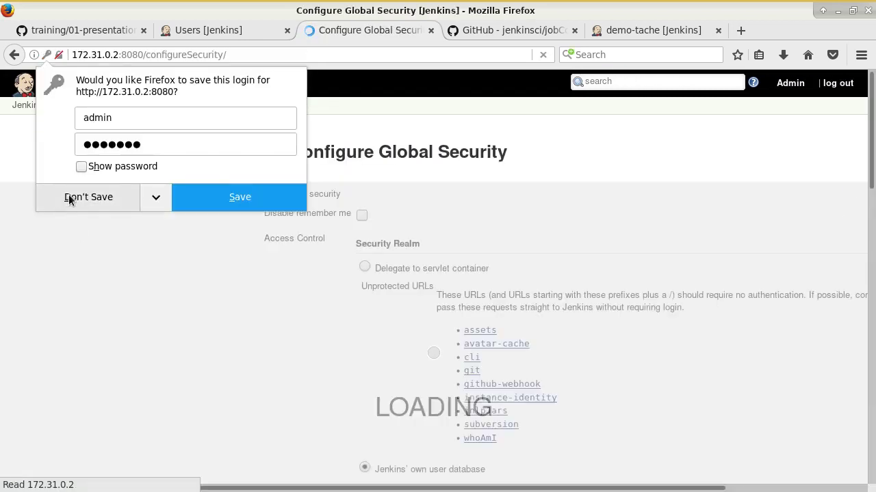
# Step: Decline saving the login, pick Matrix-based security, add admin with every permission ticked, and save
pyautogui.click(72, 198)
pyautogui.scroll(-5, 390, 296)
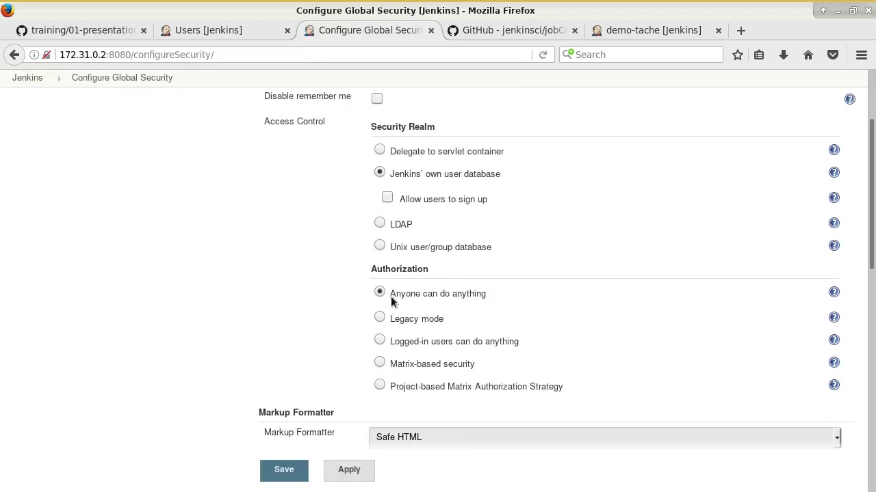
pyautogui.click(378, 286)
pyautogui.scroll(-3, 397, 303)
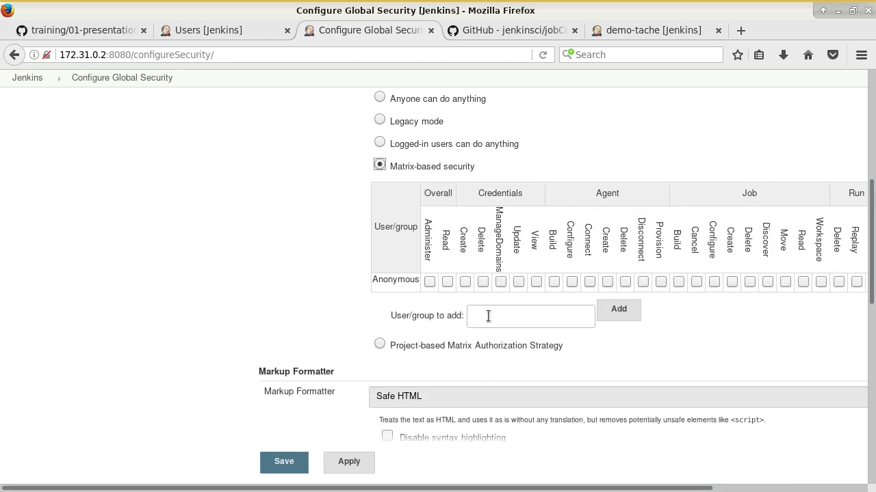
pyautogui.click(488, 316)
pyautogui.write('admin')
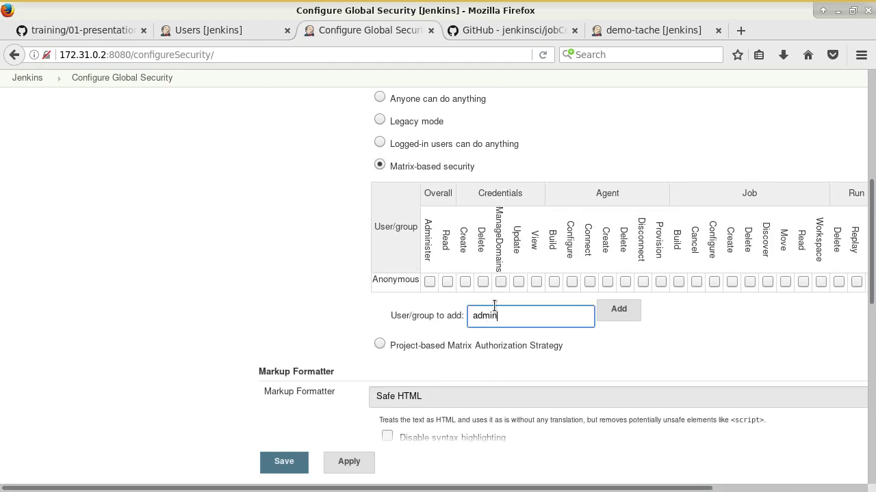
pyautogui.click(618, 309)
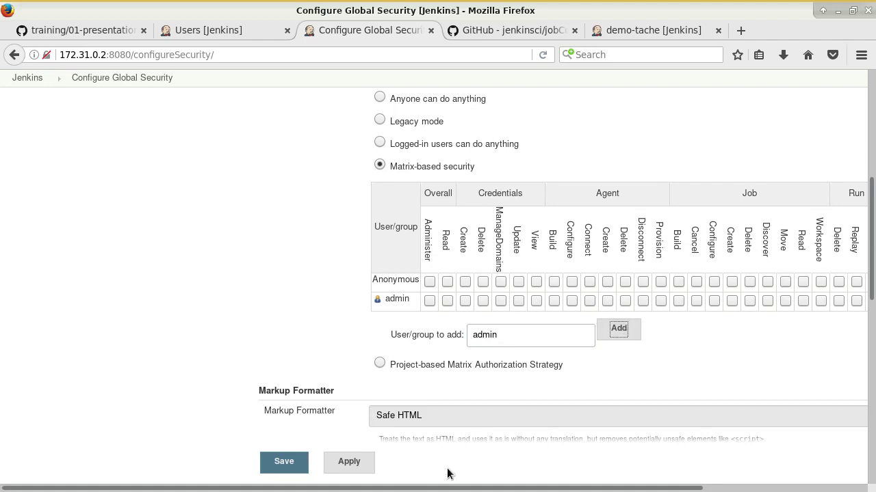
pyautogui.moveTo(467, 487); pyautogui.dragTo(721, 487)
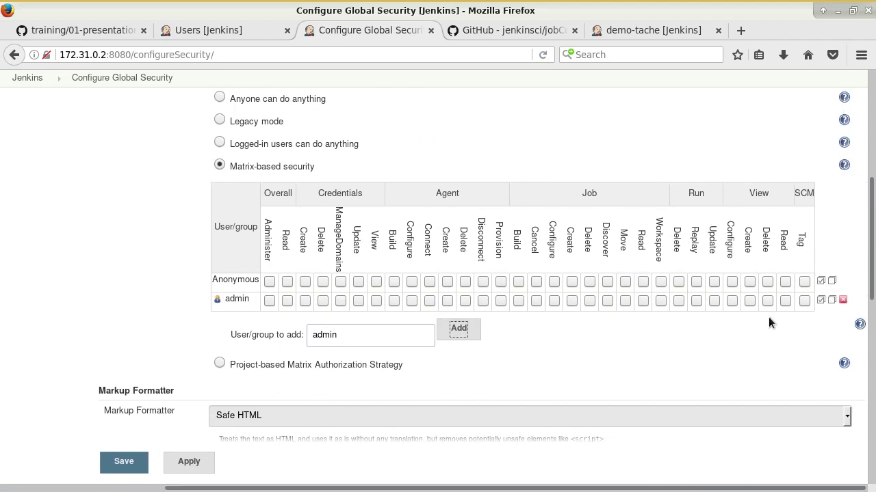
pyautogui.click(820, 299)
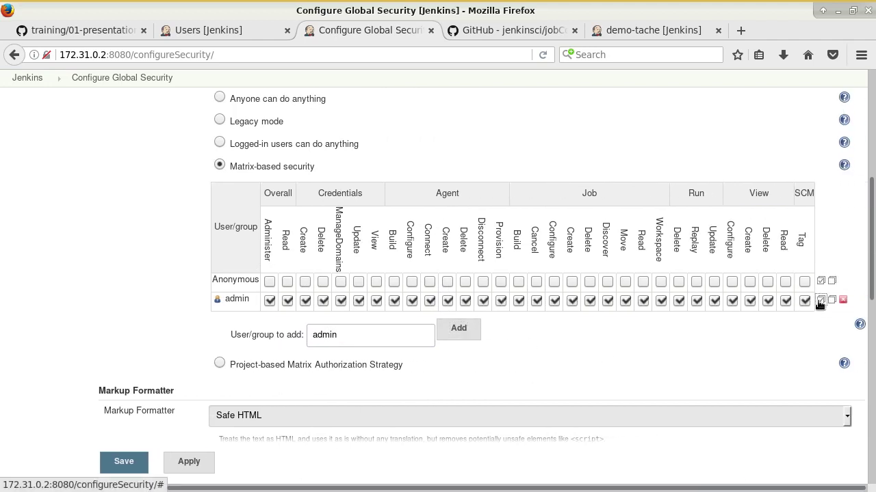
pyautogui.click(145, 463)
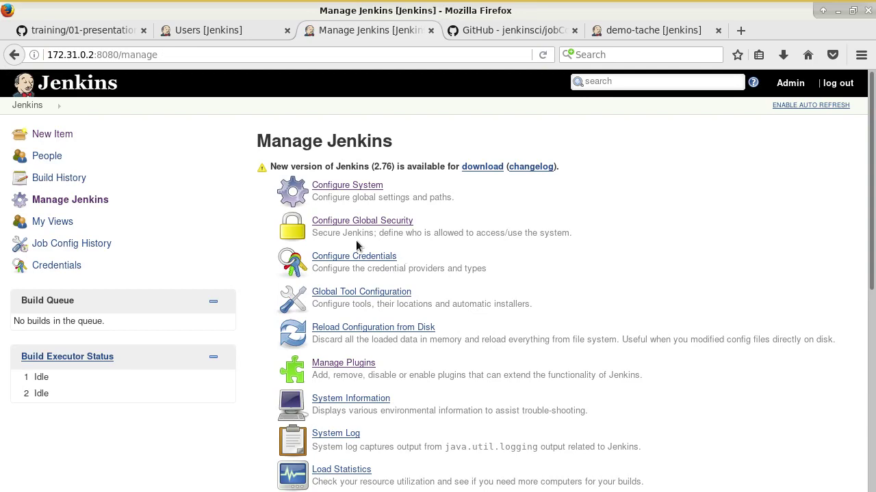
# Step: Add user thomas as a matrix row, checking the tutorial's example permissions
pyautogui.click(373, 220)
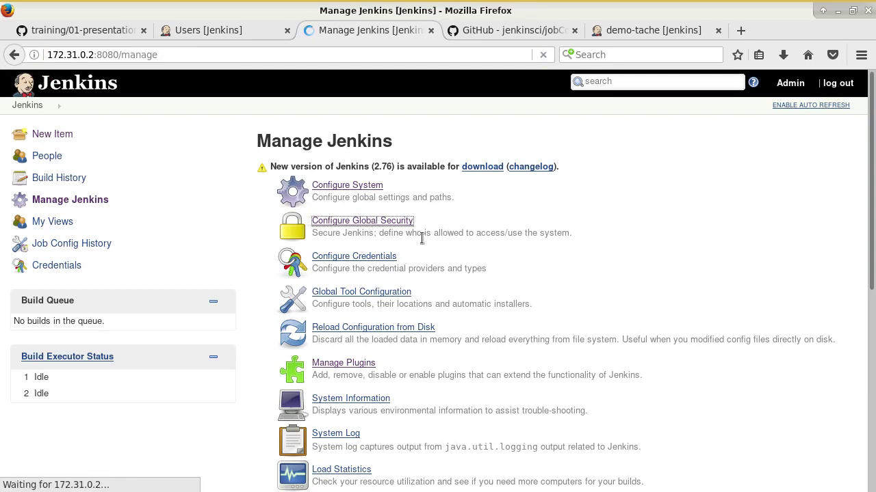
pyautogui.scroll(-5, 410, 255)
pyautogui.scroll(-3, 420, 273)
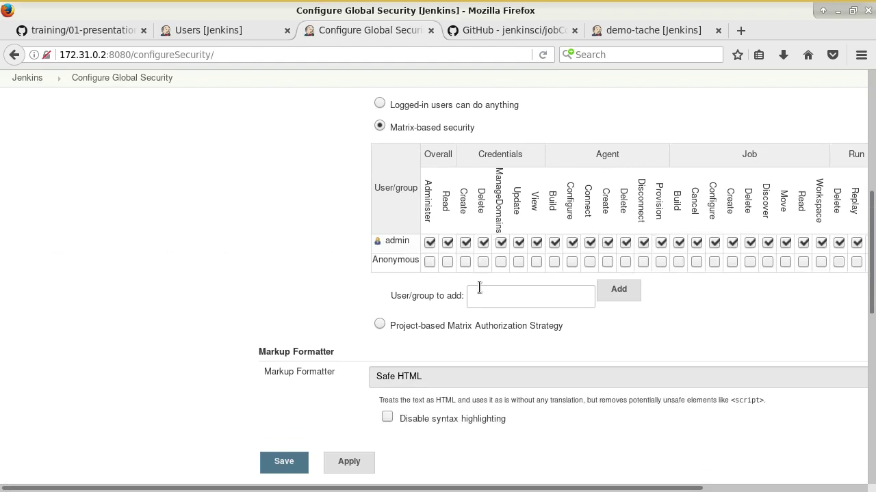
pyautogui.click(490, 293)
pyautogui.write('thomas')
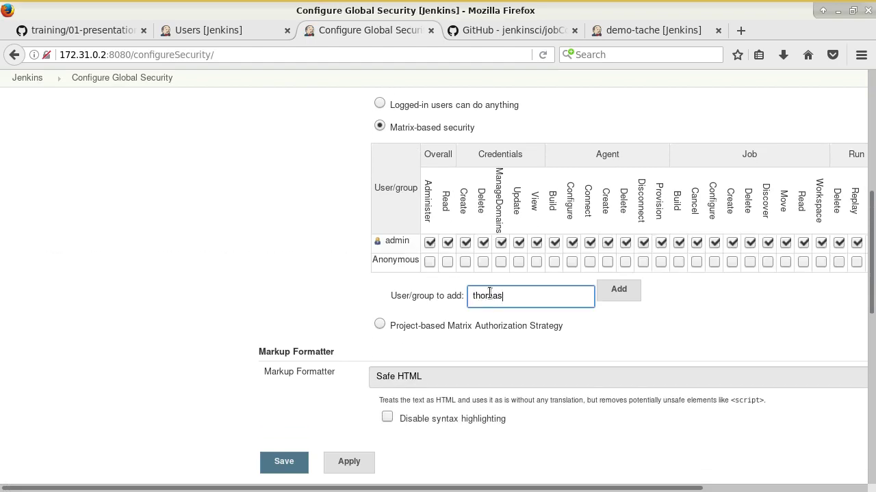
pyautogui.click(621, 291)
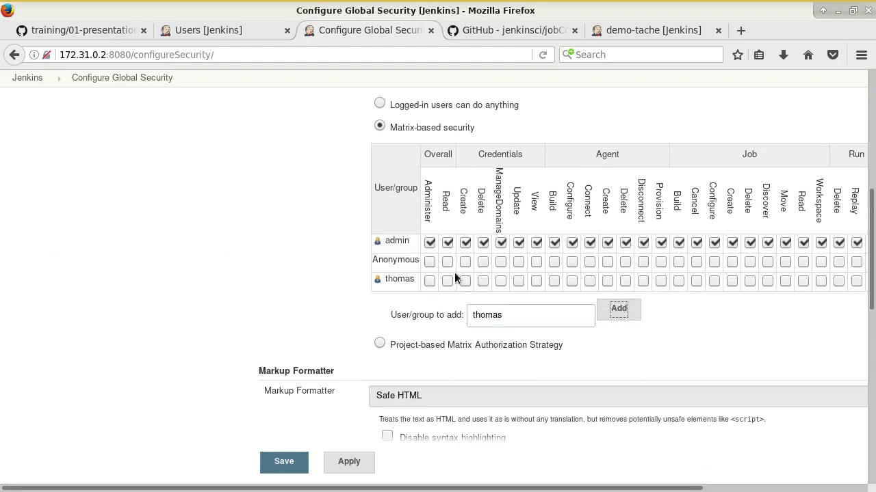
pyautogui.click(99, 31)
pyautogui.scroll(-4, 330, 272)
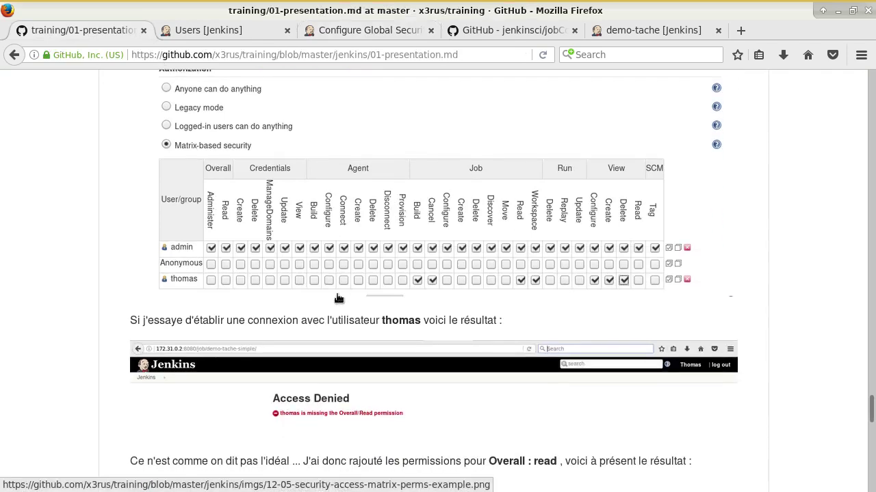
pyautogui.click(324, 30)
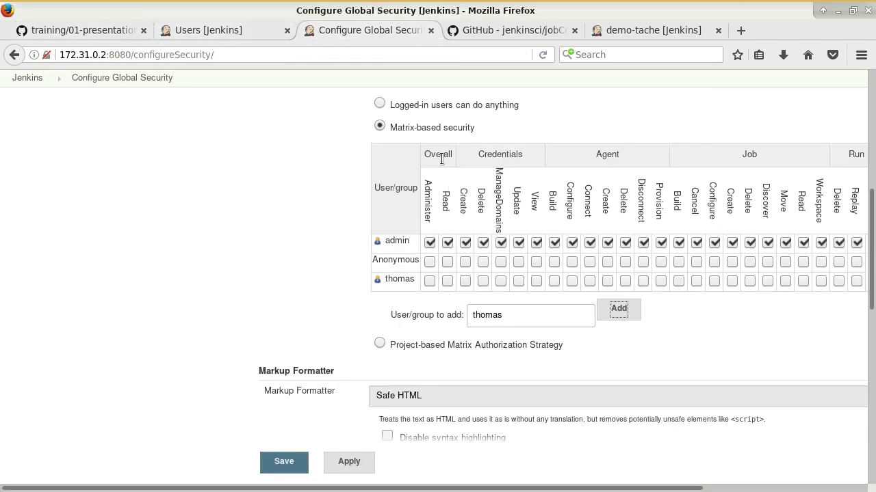
# Step: Tick Overall Read and Job Build, Cancel, Read and Workspace for thomas, then save
pyautogui.click(448, 281)
pyautogui.moveTo(444, 182)
pyautogui.hscroll(5, 559, 490)
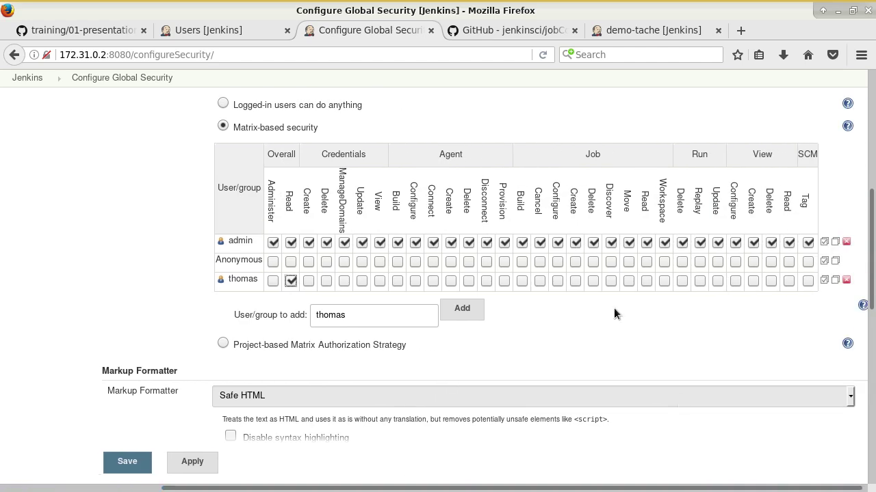
pyautogui.click(522, 281)
pyautogui.click(543, 282)
pyautogui.click(647, 281)
pyautogui.click(665, 281)
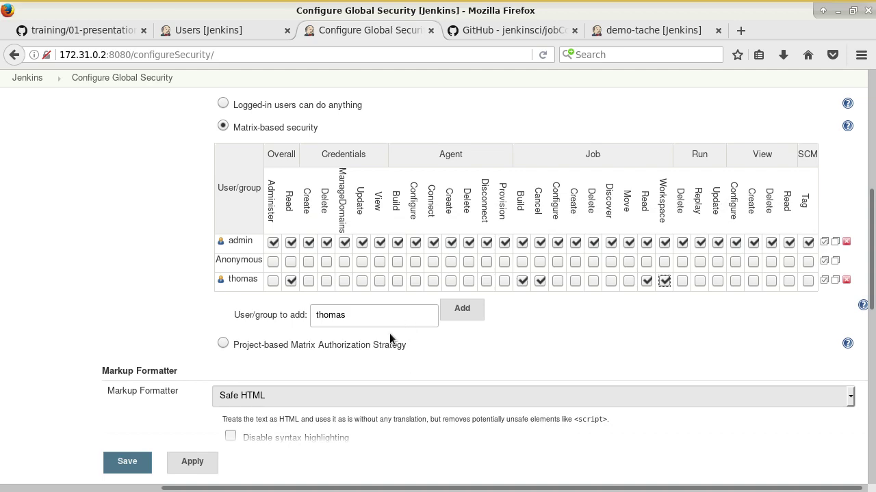
pyautogui.click(127, 462)
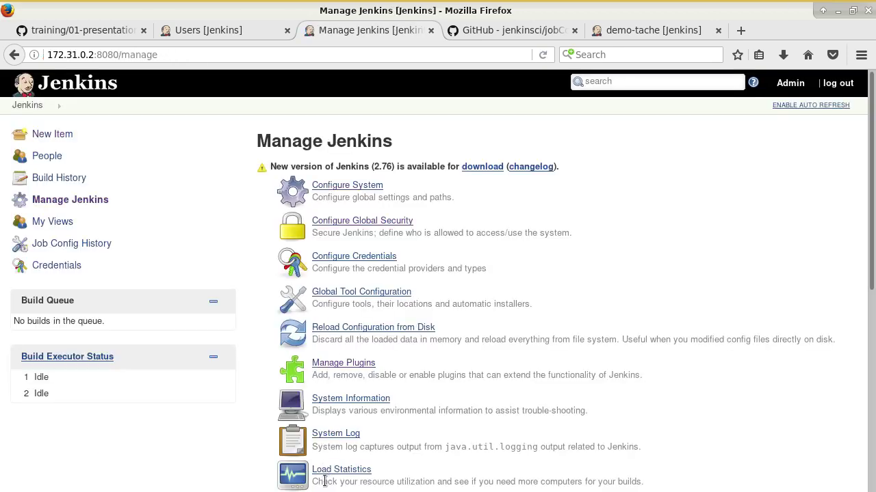
# Step: Reopen Configure Global Security to verify thomas's permissions, then return to the GitHub tutorial
pyautogui.click(339, 221)
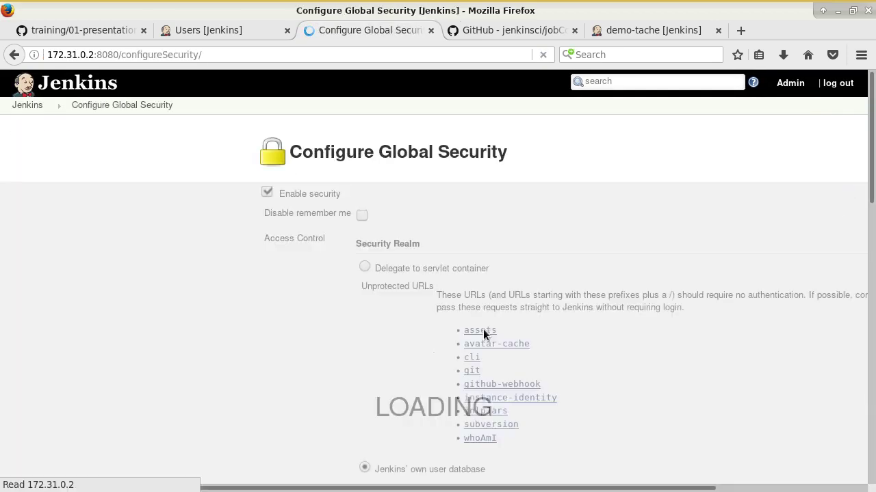
pyautogui.scroll(-8, 493, 336)
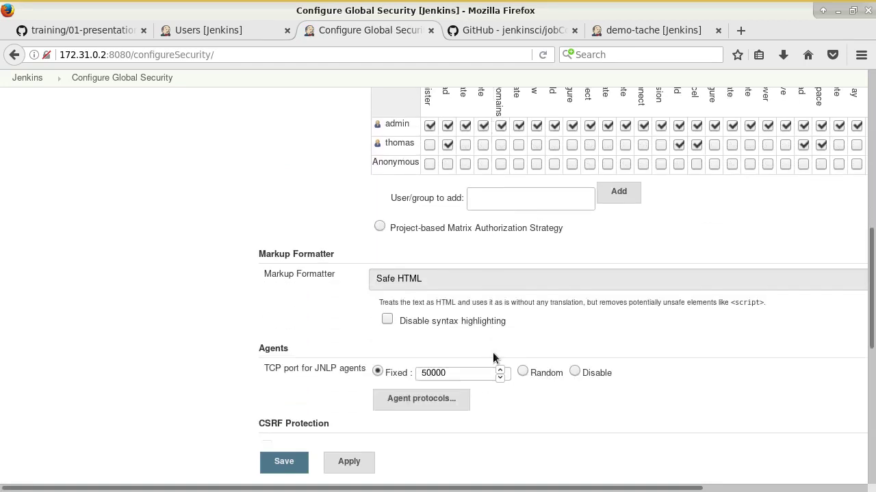
pyautogui.scroll(1, 493, 357)
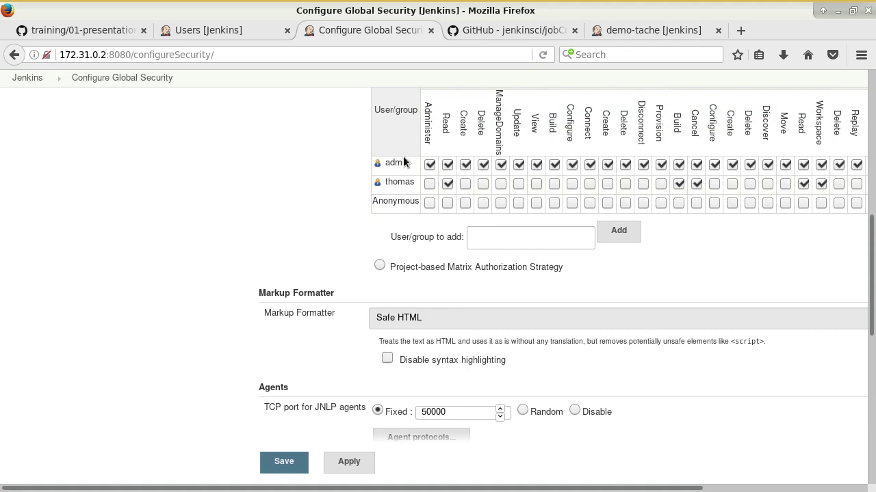
pyautogui.click(74, 30)
pyautogui.scroll(-15, 219, 254)
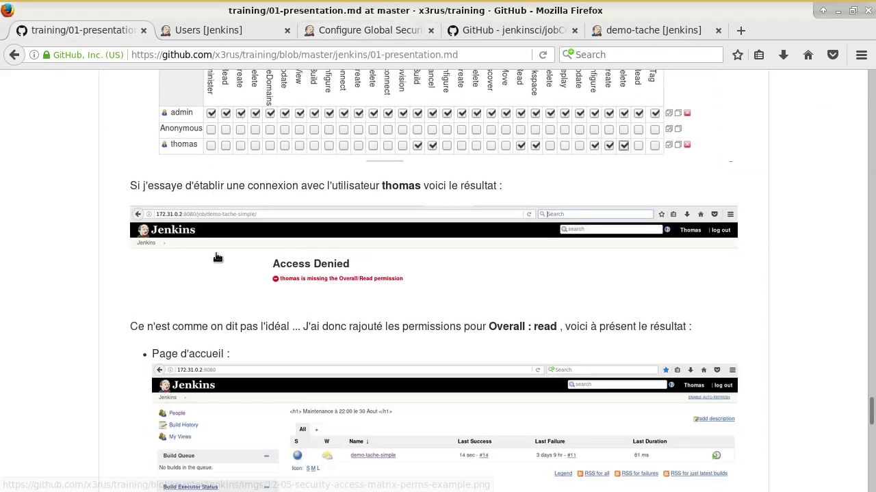
pyautogui.scroll(-2, 233, 267)
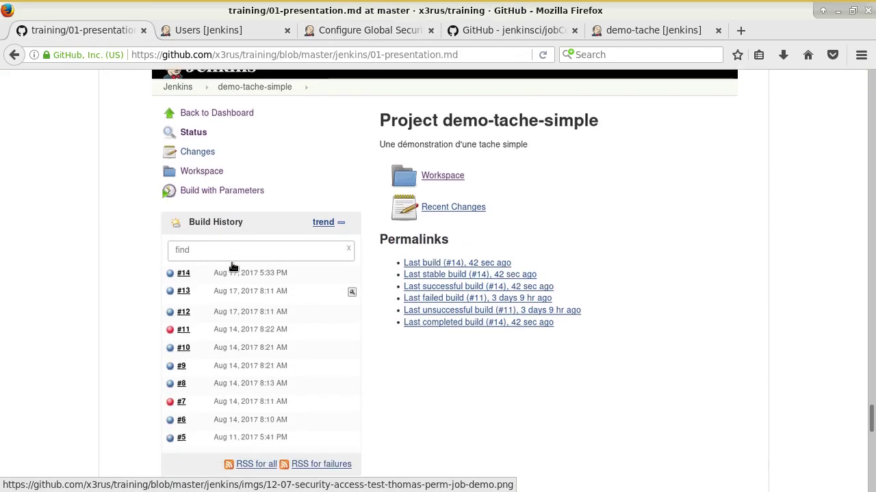
pyautogui.scroll(4, 233, 267)
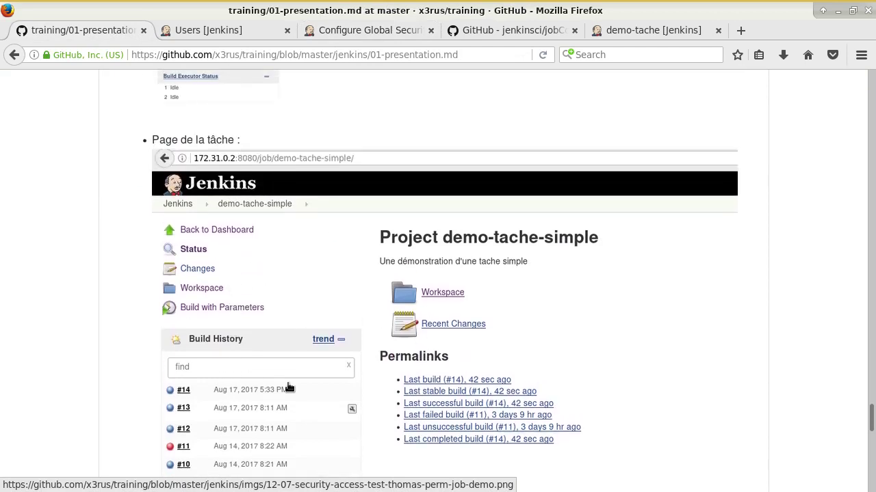
pyautogui.scroll(4, 303, 224)
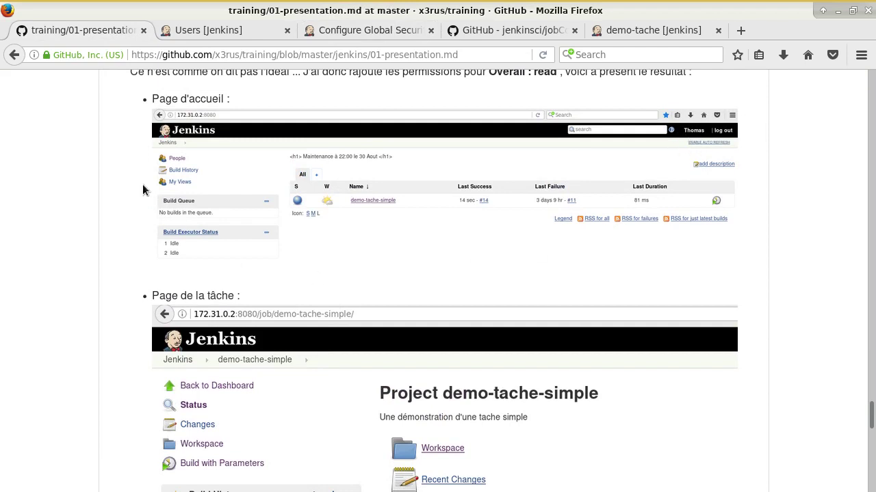
pyautogui.scroll(-7, 231, 291)
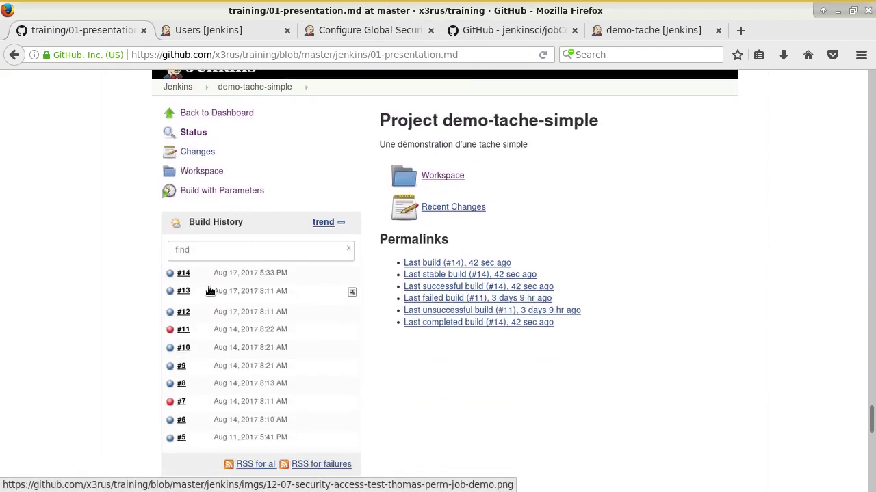
pyautogui.scroll(-5, 222, 316)
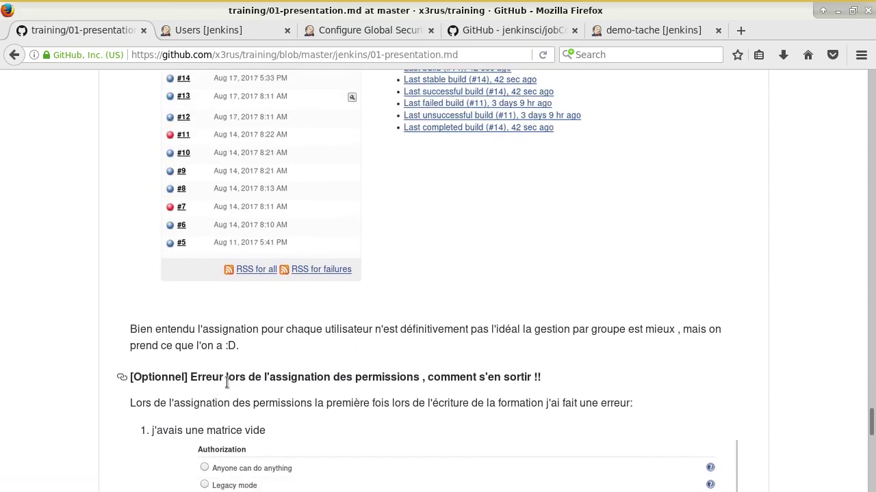
pyautogui.scroll(9, 229, 370)
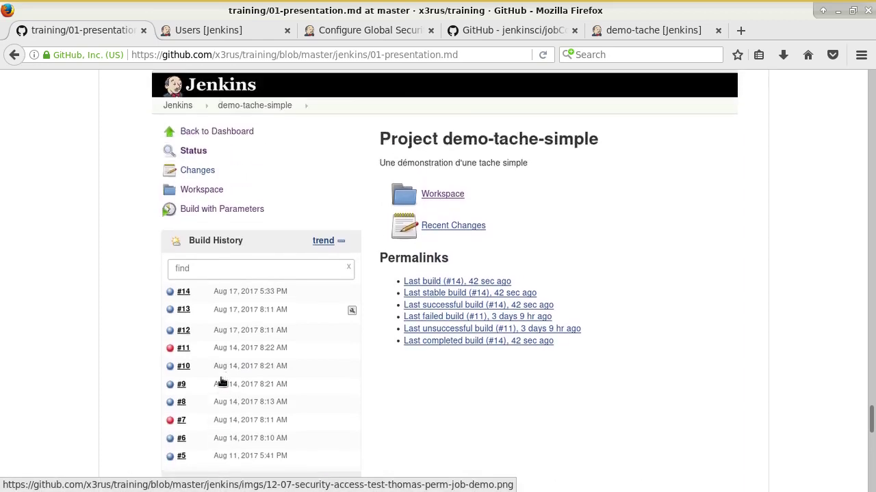
pyautogui.scroll(1, 265, 350)
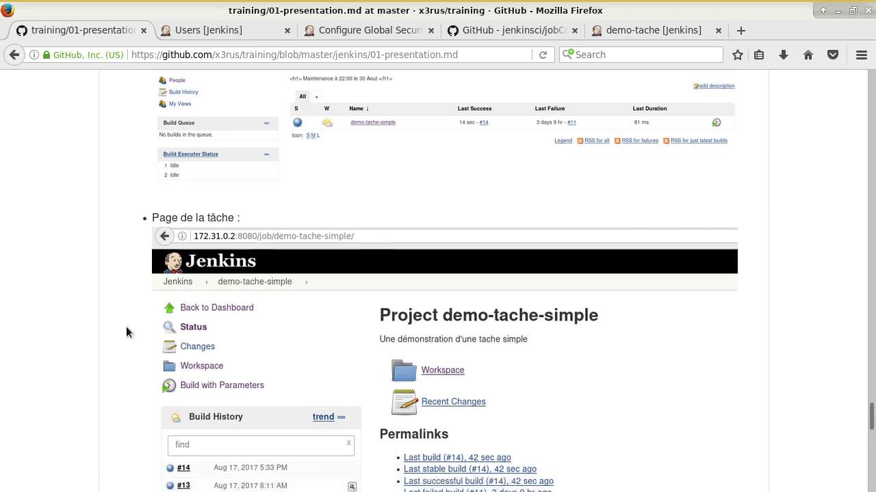
pyautogui.scroll(-1, 137, 331)
pyautogui.scroll(-6, 141, 340)
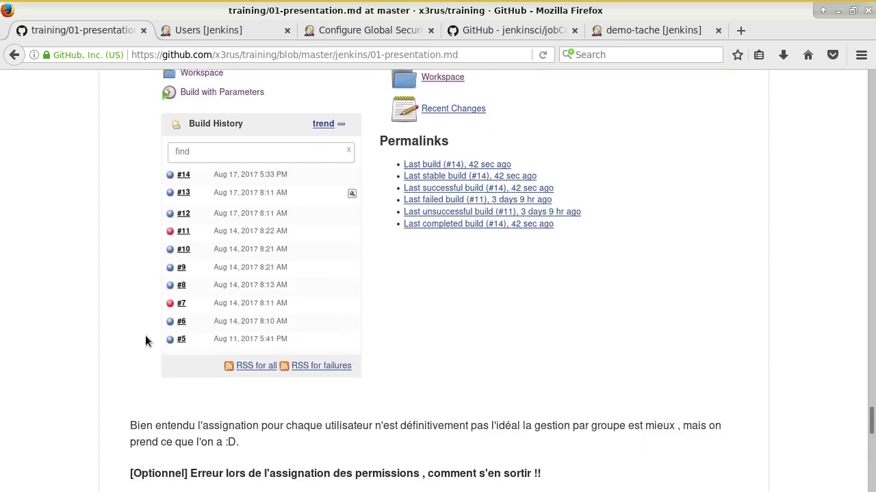
pyautogui.scroll(-3, 262, 331)
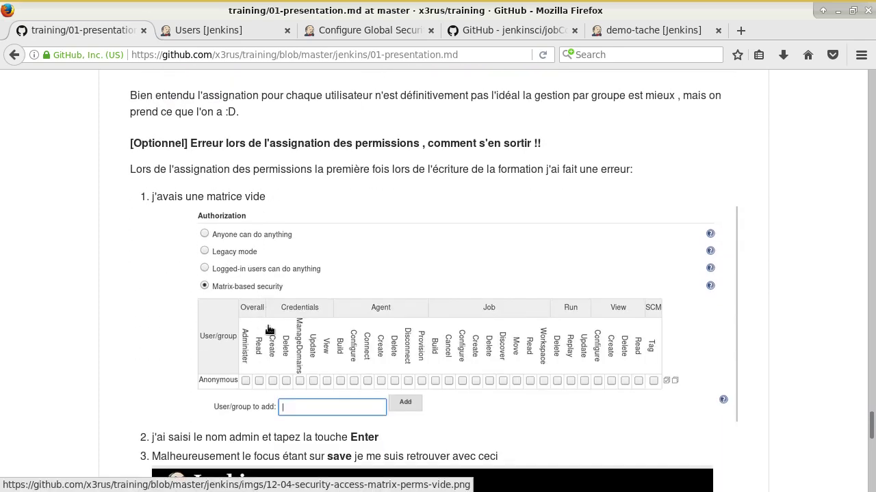
pyautogui.moveTo(156, 144); pyautogui.dragTo(205, 156)
pyautogui.click(260, 142)
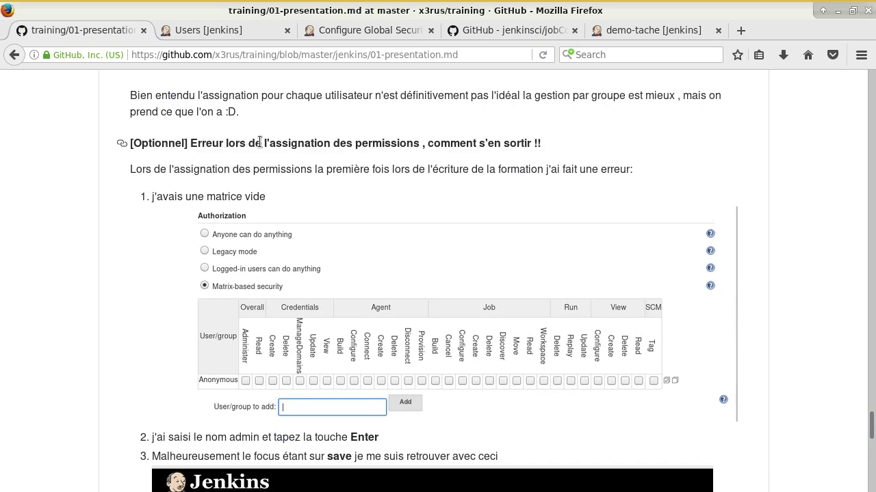
pyautogui.moveTo(282, 145); pyautogui.dragTo(507, 146)
pyautogui.scroll(-5, 448, 249)
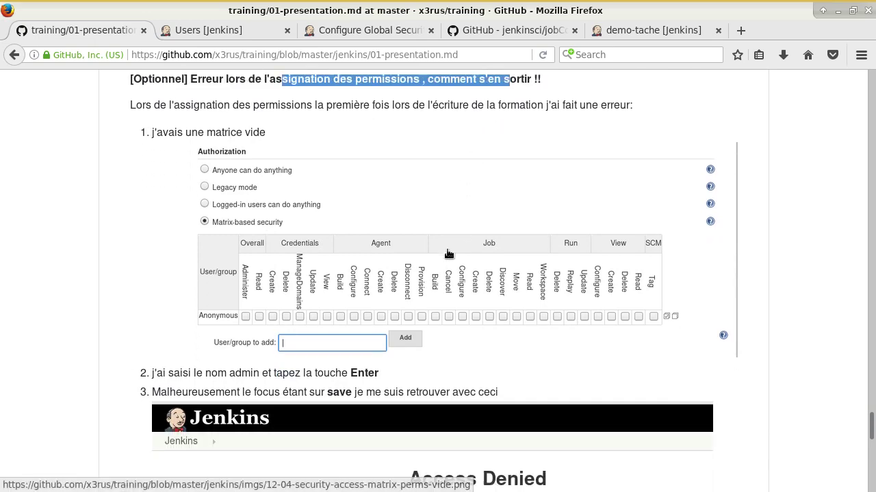
pyautogui.scroll(-5, 395, 356)
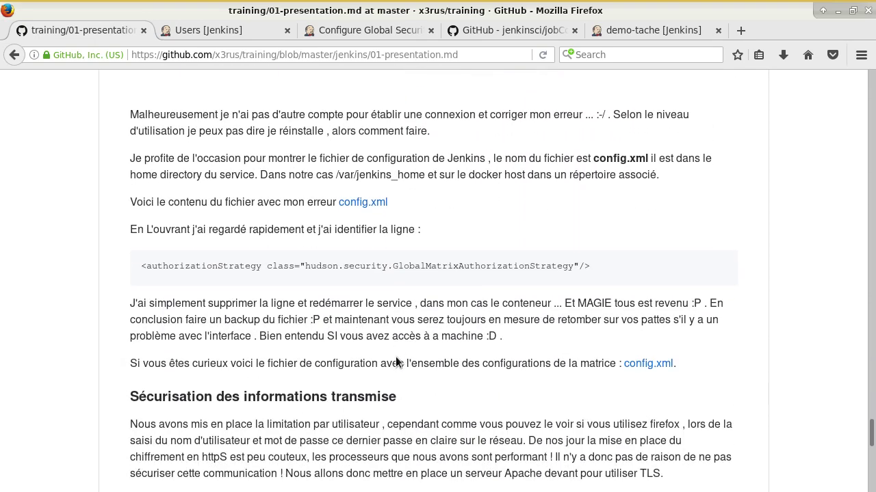